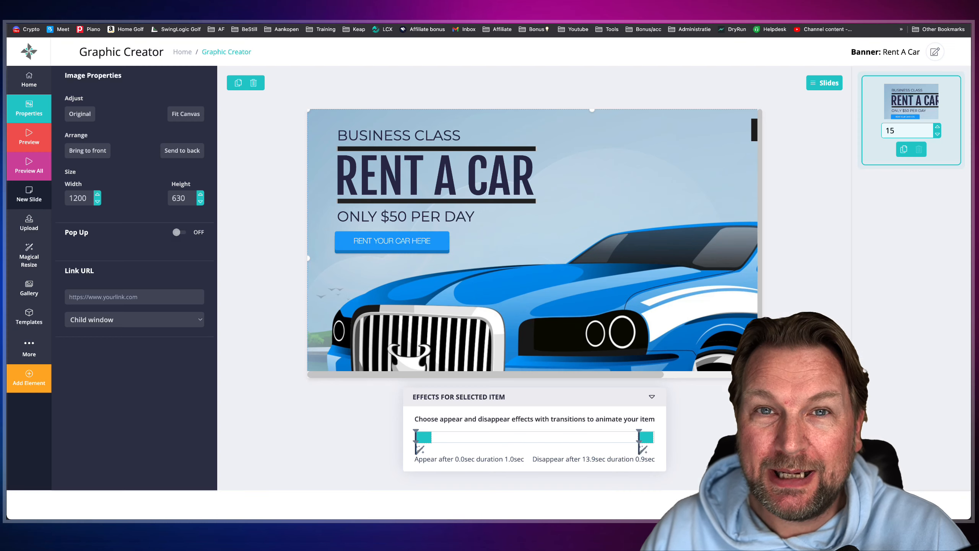
- Switch to the One Card page and look over its embedded Rent A Car banner
{"action": "left_click", "coordinate": [411, 79]}
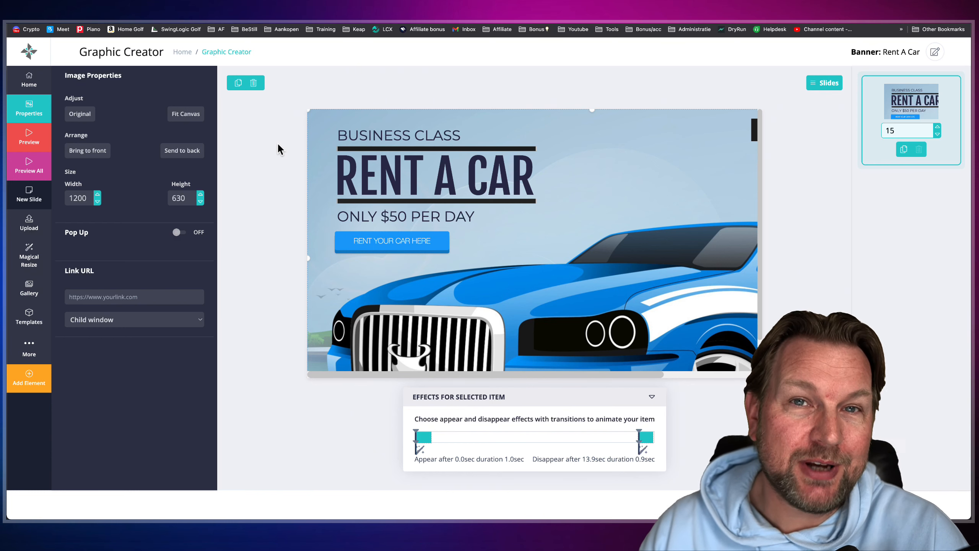
{"action": "left_click", "coordinate": [309, 144]}
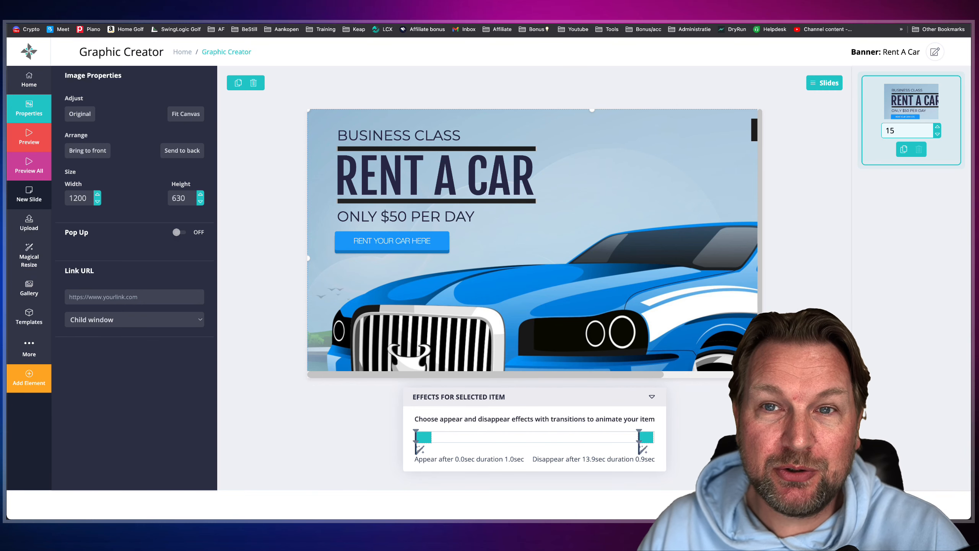
{"action": "left_click", "coordinate": [599, 14]}
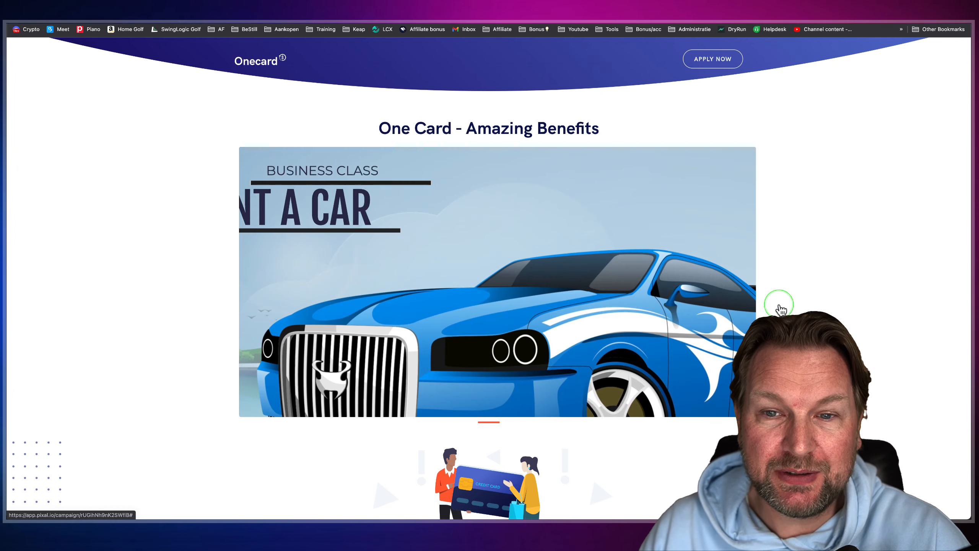
{"action": "scroll", "coordinate": [780, 305], "scroll_direction": "down", "scroll_amount": 1}
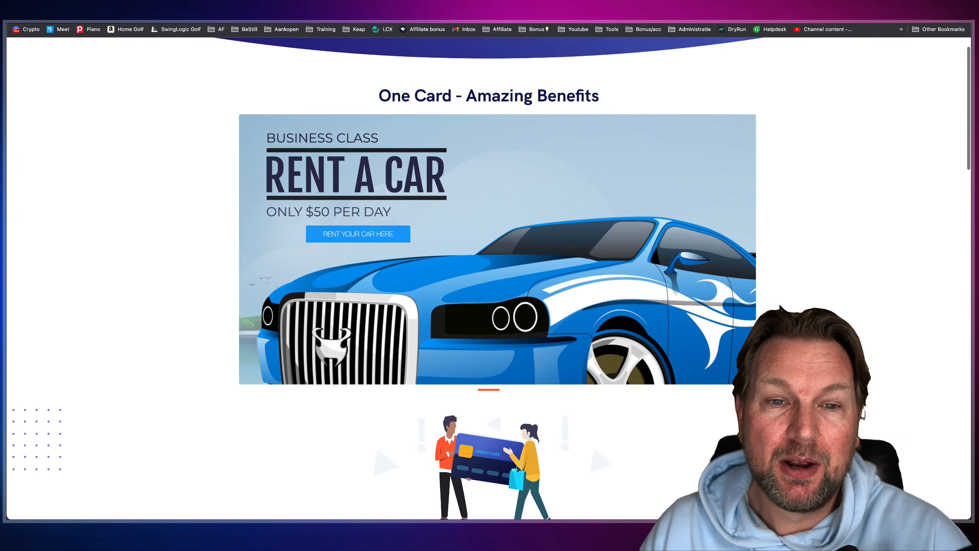
{"action": "scroll", "coordinate": [780, 307], "scroll_direction": "down", "scroll_amount": 1}
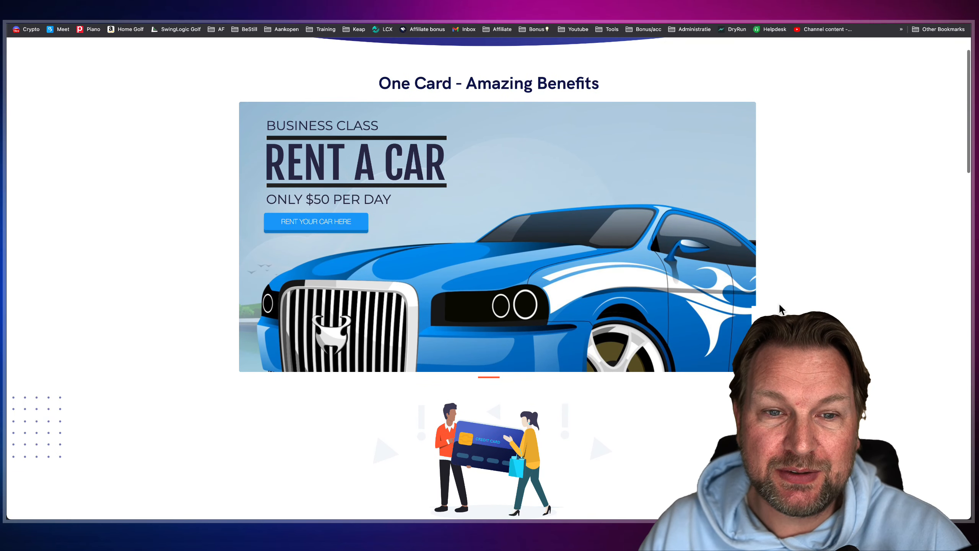
{"action": "scroll", "coordinate": [780, 309], "scroll_direction": "down", "scroll_amount": 1}
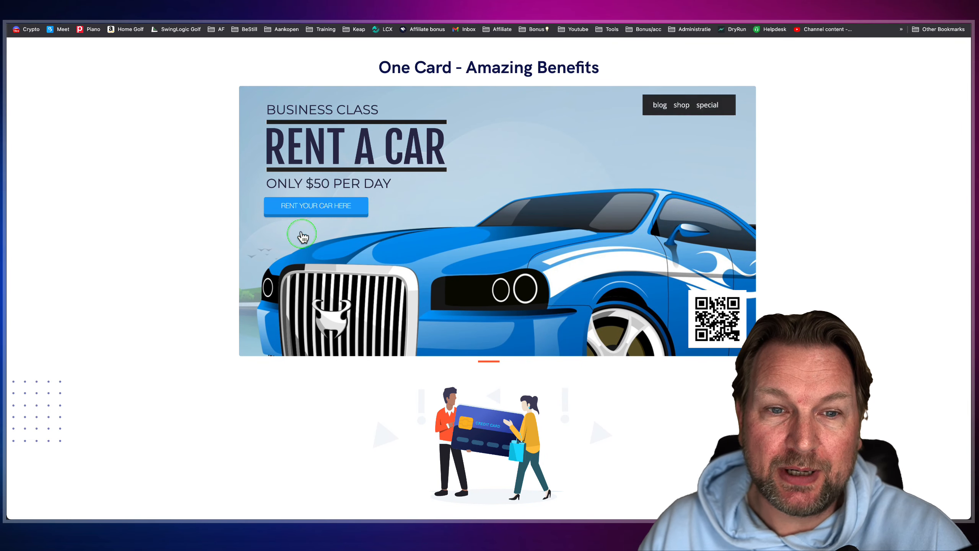
- Follow the banner's Rent Your Car Here button to test its link, return to the page and examine the banner's blog link
{"action": "left_click", "coordinate": [308, 210]}
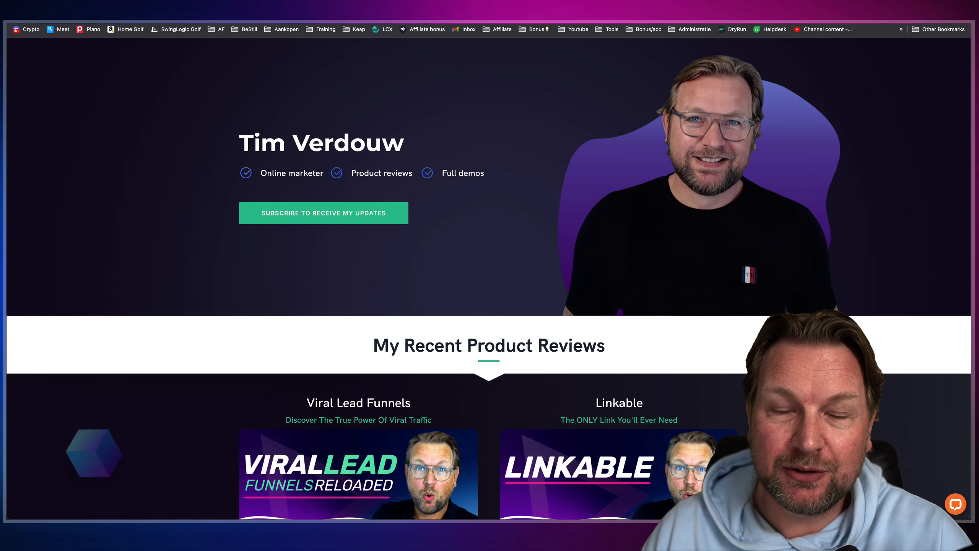
{"action": "key", "text": "alt+Left"}
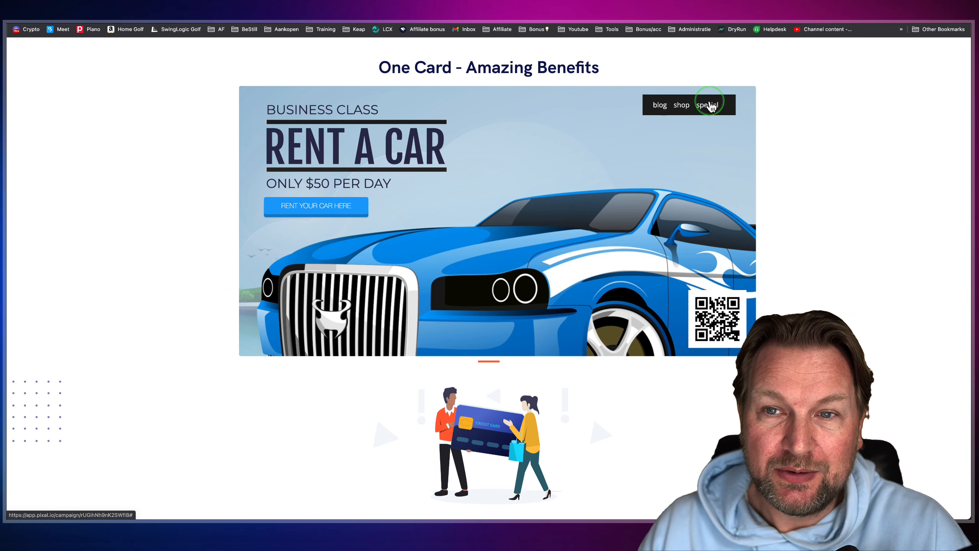
{"action": "left_click", "coordinate": [661, 108]}
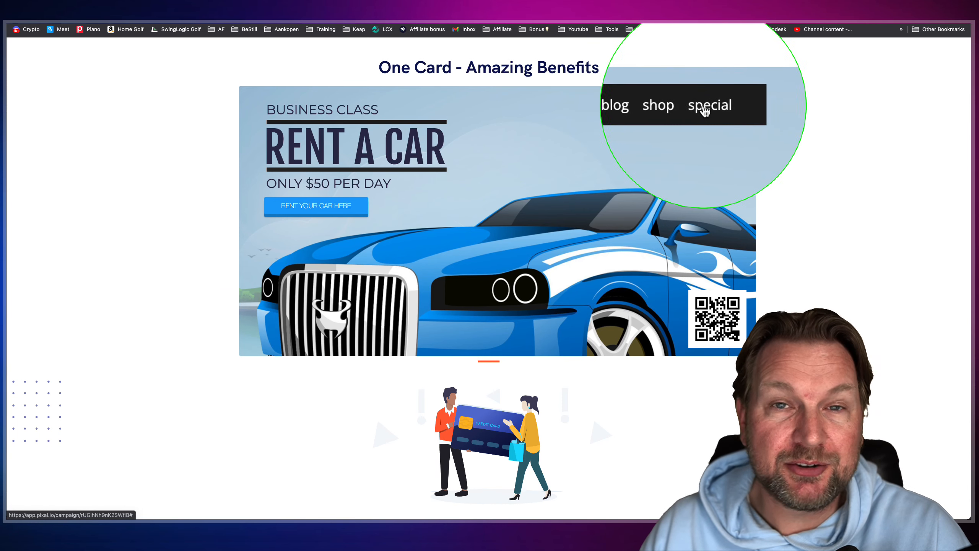
{"action": "left_click", "coordinate": [660, 107]}
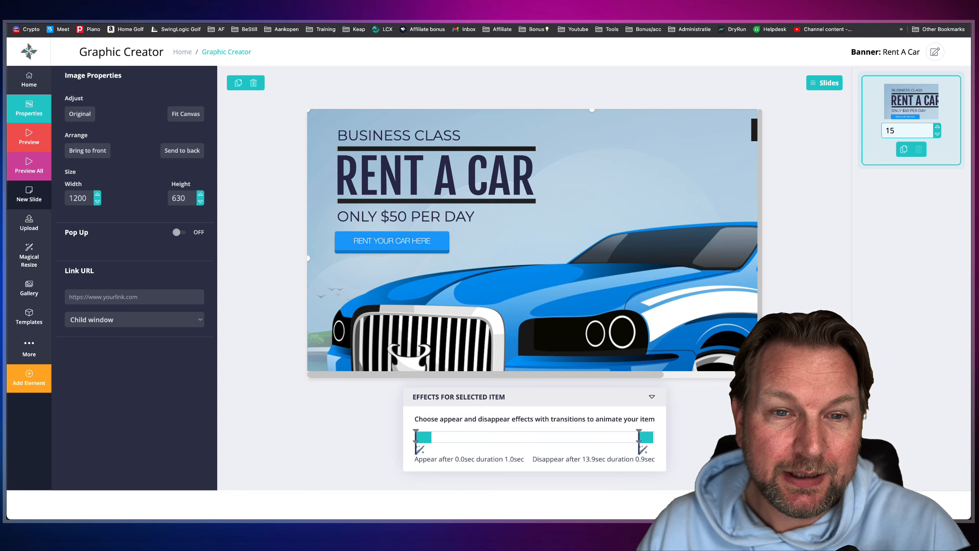
{"action": "left_click", "coordinate": [546, 215]}
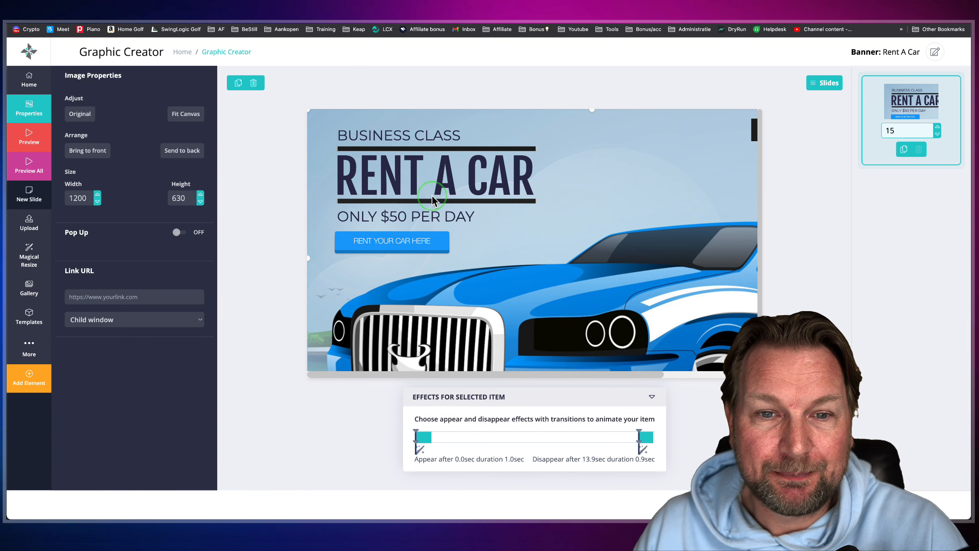
- Leave the Rent A Car banner for the dashboard and start a new blank banner in the Graphic Creator
{"action": "left_click", "coordinate": [32, 60]}
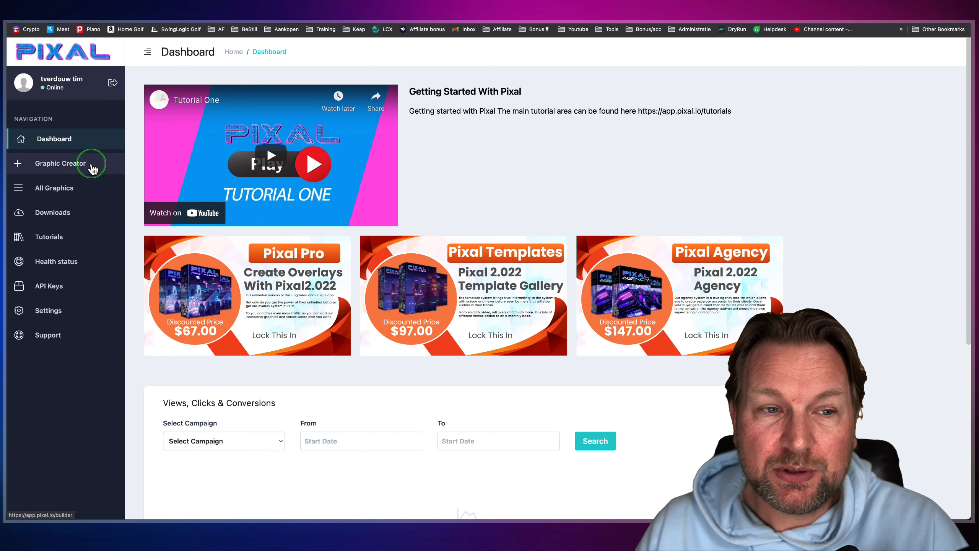
{"action": "mouse_move", "coordinate": [118, 100]}
{"action": "left_mouse_down"}
{"action": "mouse_move", "coordinate": [7, 322]}
{"action": "mouse_move", "coordinate": [9, 357]}
{"action": "left_mouse_up"}
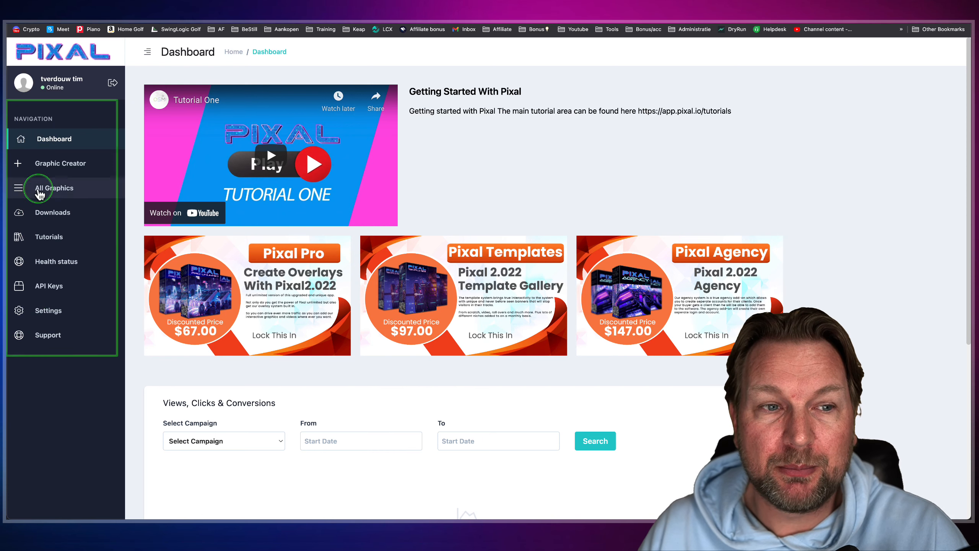
{"action": "key", "text": "ctrl+m"}
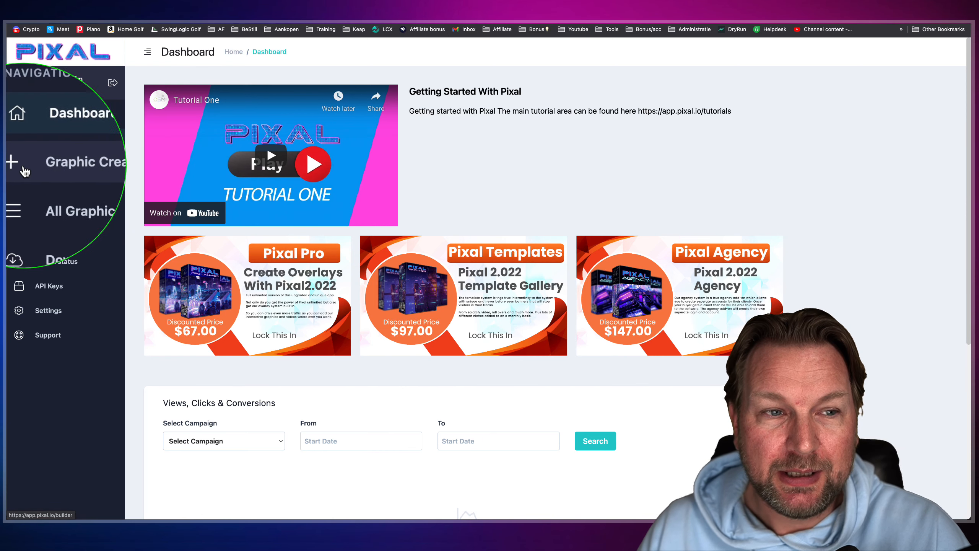
{"action": "left_click", "coordinate": [54, 173]}
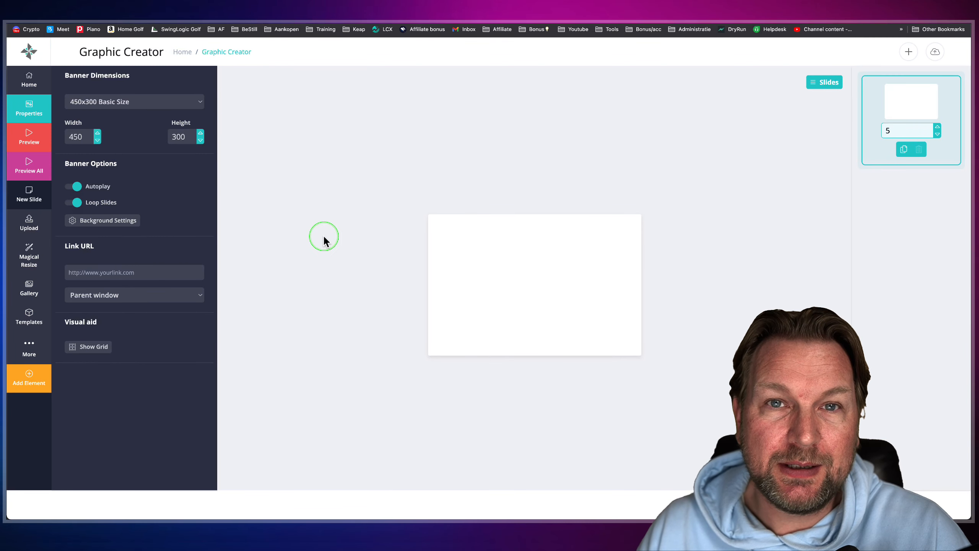
- Set the banner dimensions to the 851x315 Facebook Group preset and look through the other available sizes
{"action": "left_click", "coordinate": [183, 101]}
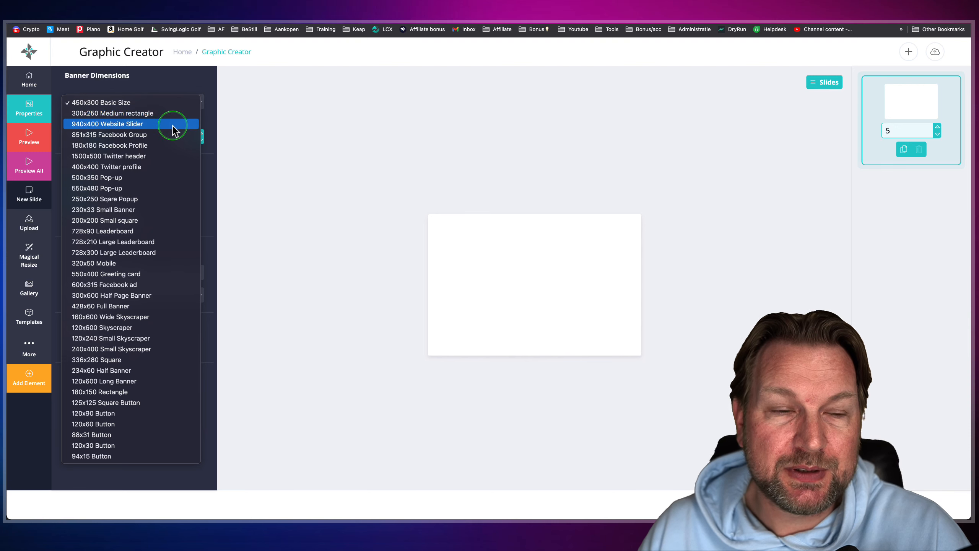
{"action": "left_click", "coordinate": [107, 137]}
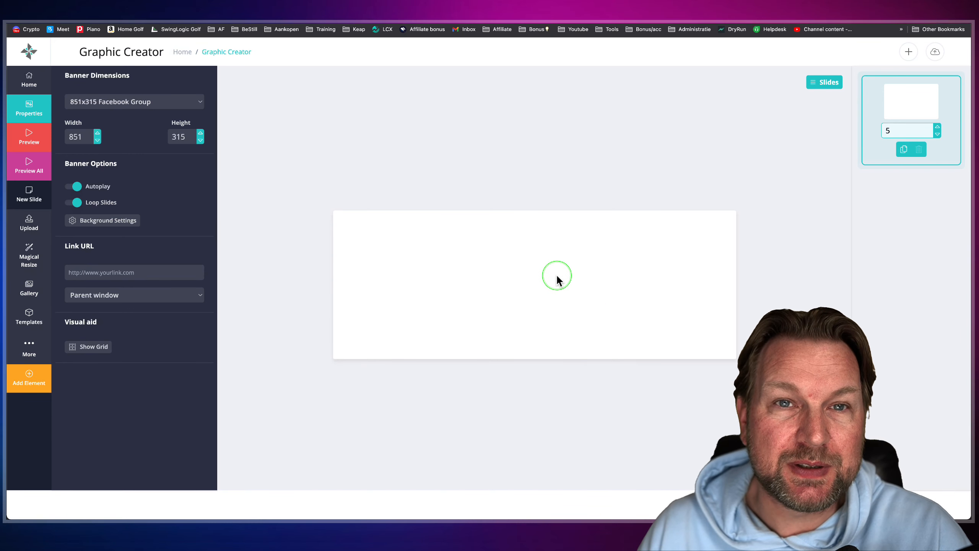
{"action": "left_click", "coordinate": [179, 103]}
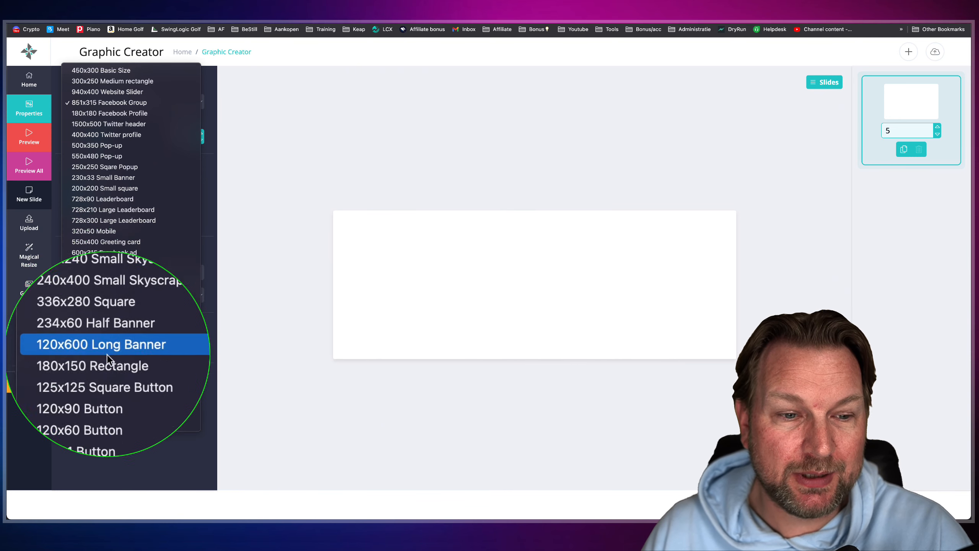
{"action": "left_click", "coordinate": [360, 153]}
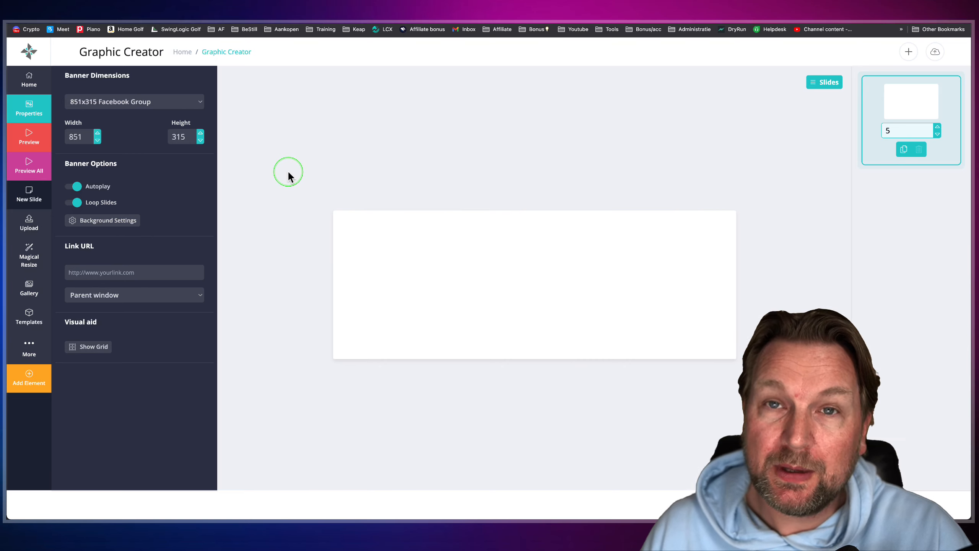
- Browse the template library and filter the templates by the apple tag
{"action": "left_click", "coordinate": [27, 318]}
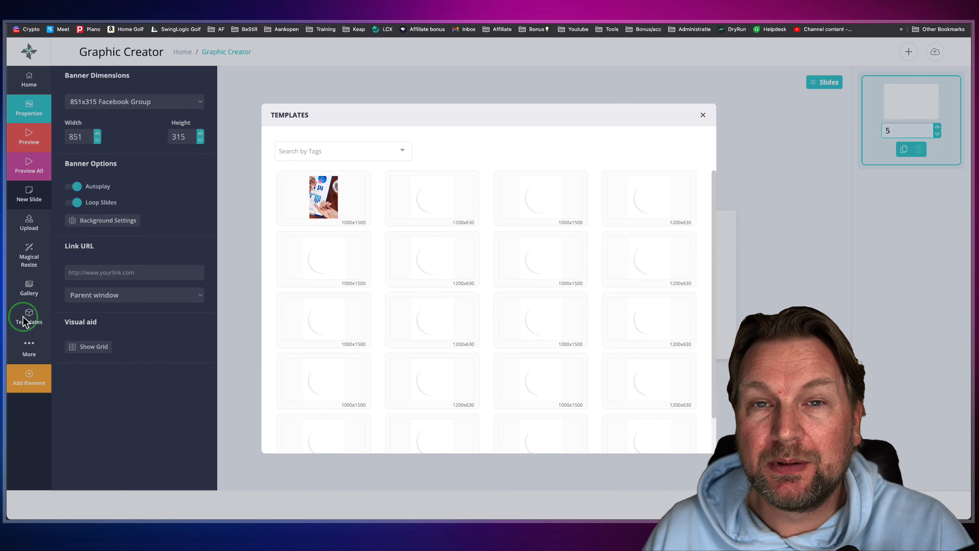
{"action": "scroll", "coordinate": [468, 306], "scroll_direction": "down", "scroll_amount": 3}
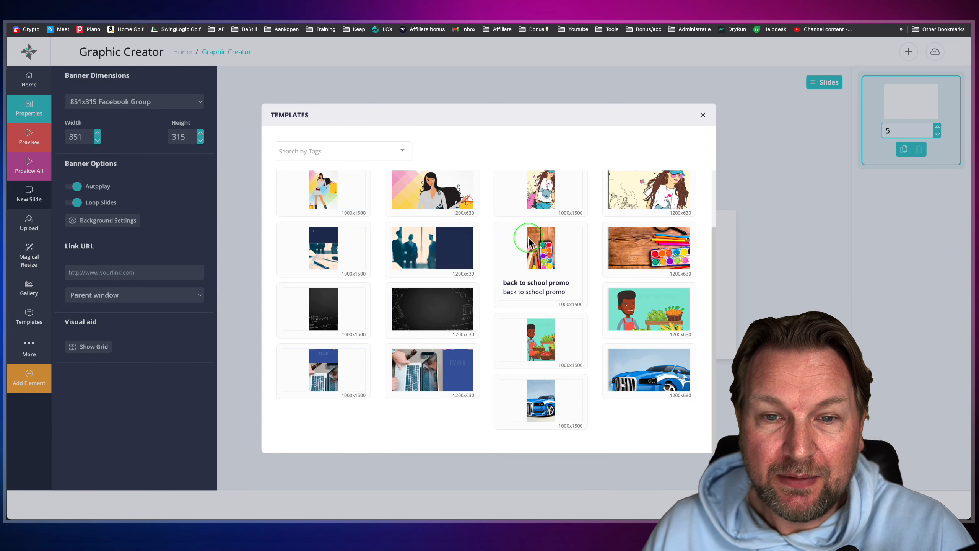
{"action": "scroll", "coordinate": [530, 243], "scroll_direction": "up", "scroll_amount": 2}
{"action": "left_click", "coordinate": [380, 151]}
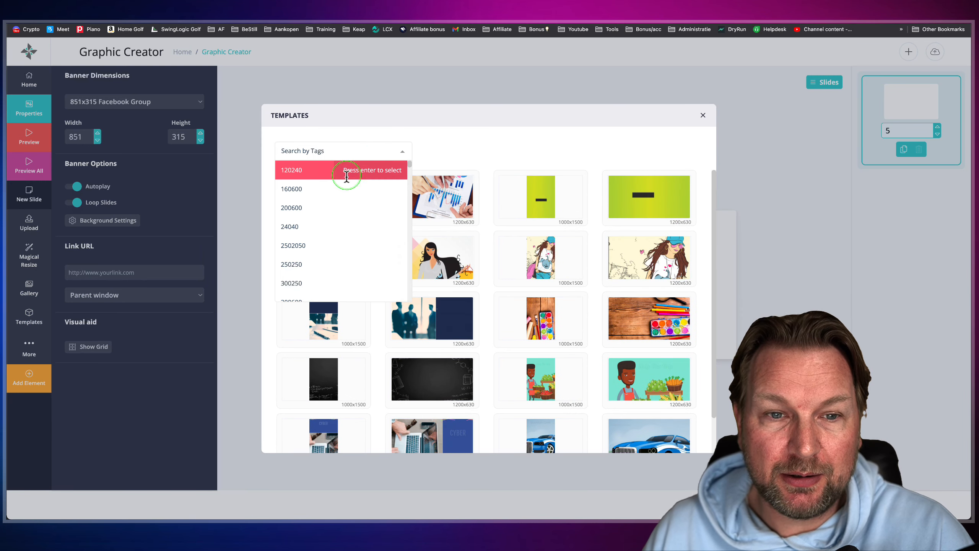
{"action": "scroll", "coordinate": [343, 216], "scroll_direction": "down", "scroll_amount": 5}
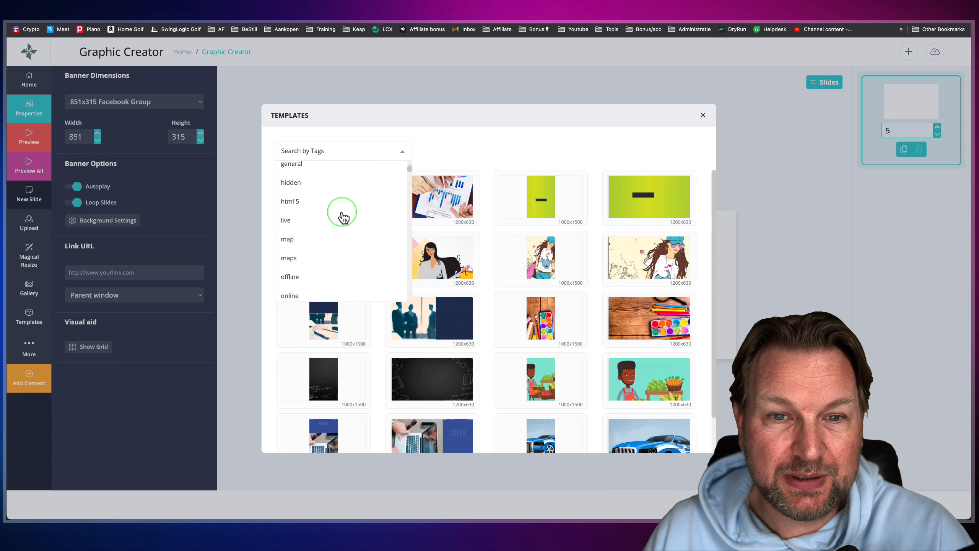
{"action": "scroll", "coordinate": [343, 217], "scroll_direction": "up", "scroll_amount": 5}
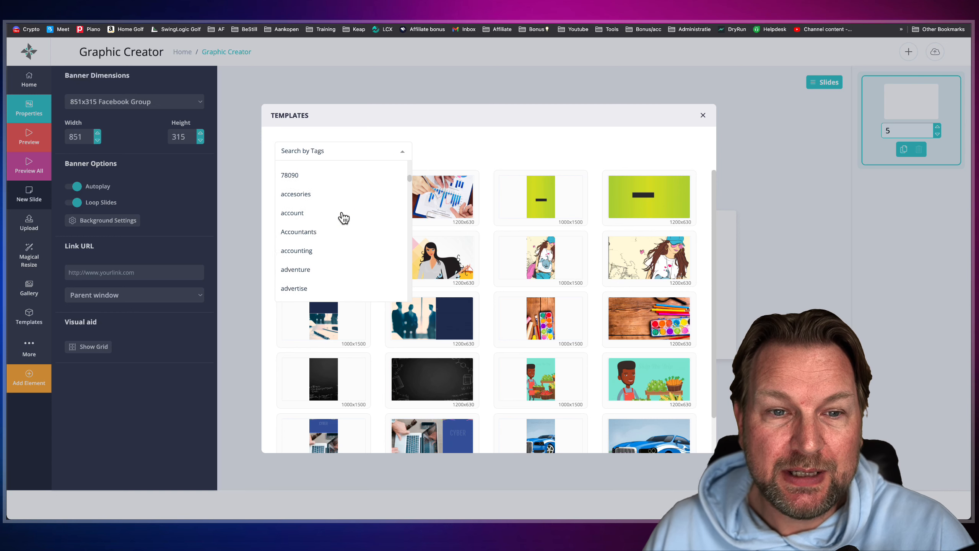
{"action": "scroll", "coordinate": [343, 216], "scroll_direction": "down", "scroll_amount": 5}
{"action": "left_click", "coordinate": [332, 204]}
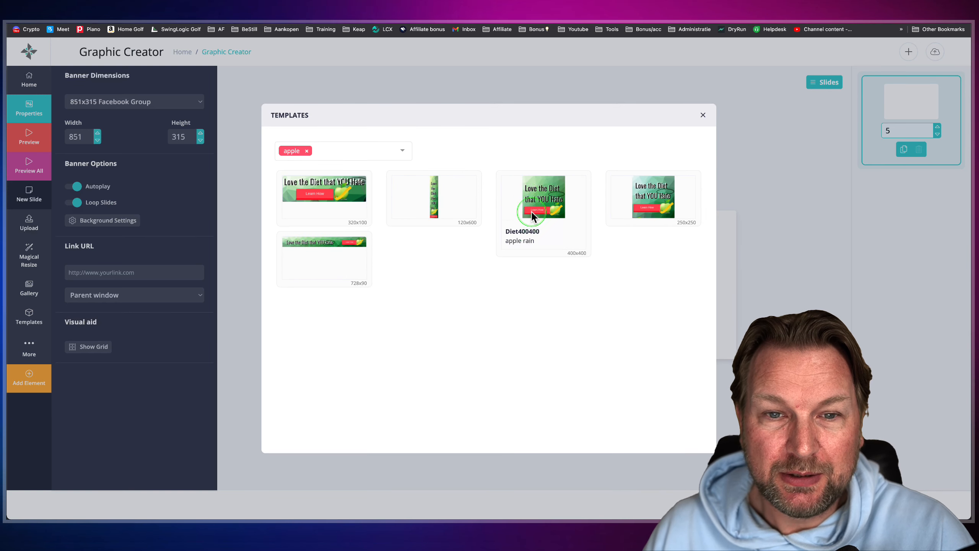
- Add the beauty tag to the template filter
{"action": "left_click", "coordinate": [395, 154]}
{"action": "scroll", "coordinate": [339, 257], "scroll_direction": "down", "scroll_amount": 4}
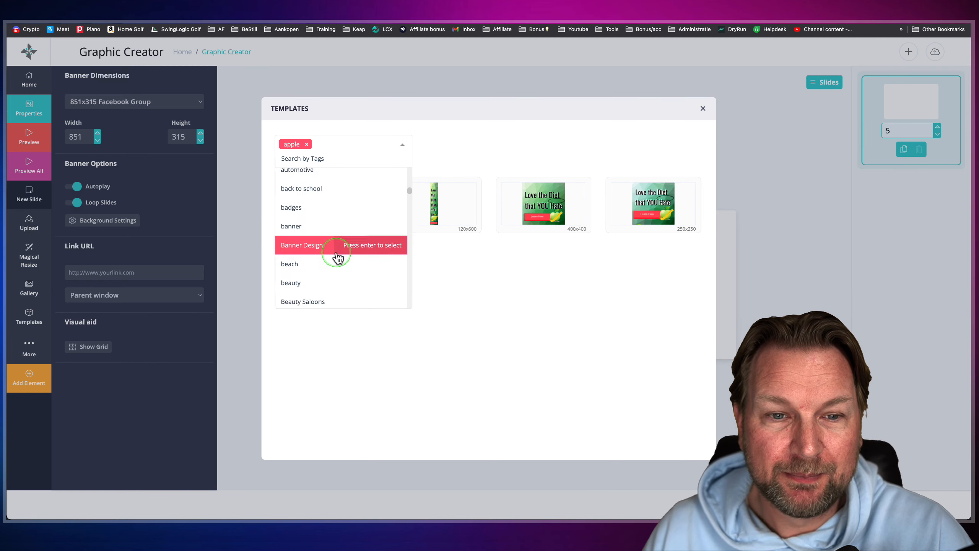
{"action": "scroll", "coordinate": [339, 256], "scroll_direction": "down", "scroll_amount": 4}
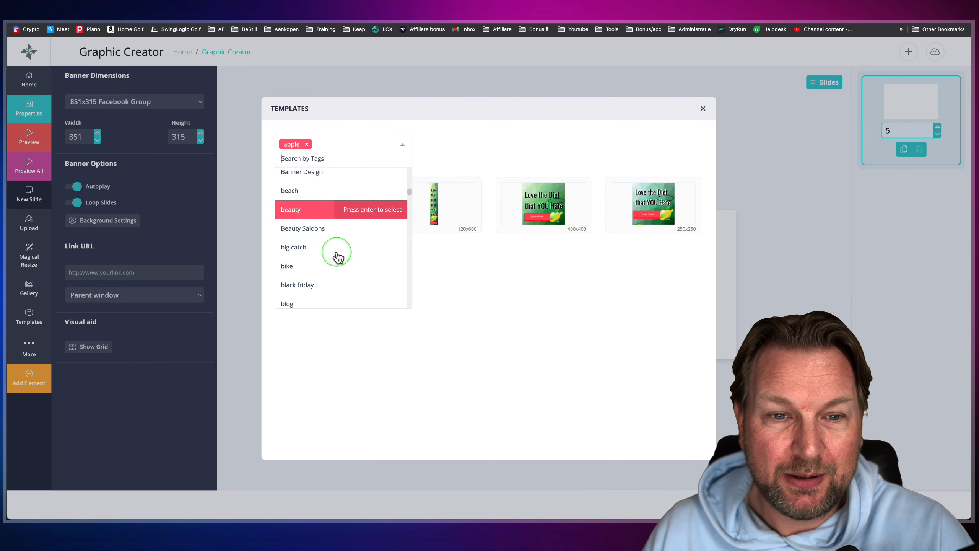
{"action": "left_click", "coordinate": [301, 215]}
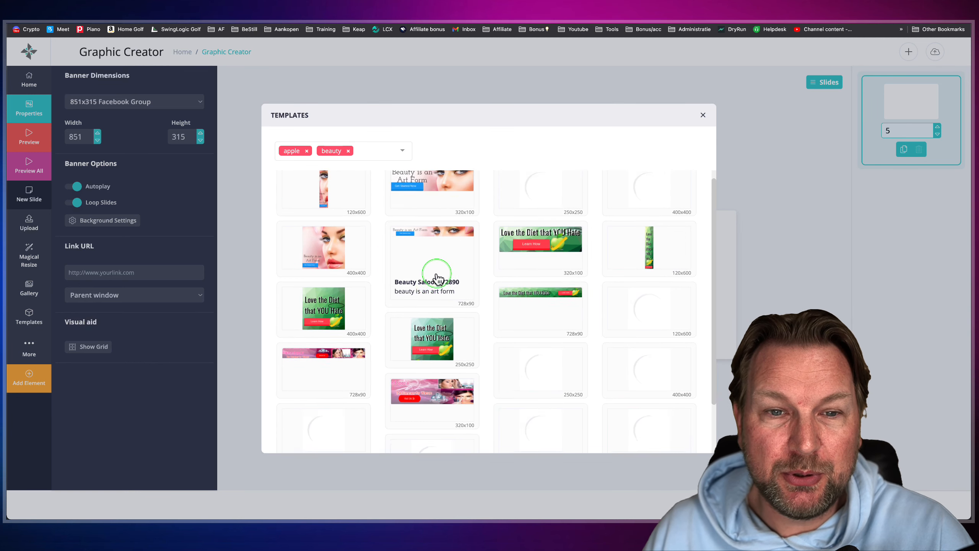
- Apply the 400x400 magenta hair salon template to the banner, replacing the current one
{"action": "scroll", "coordinate": [437, 275], "scroll_direction": "down", "scroll_amount": 5}
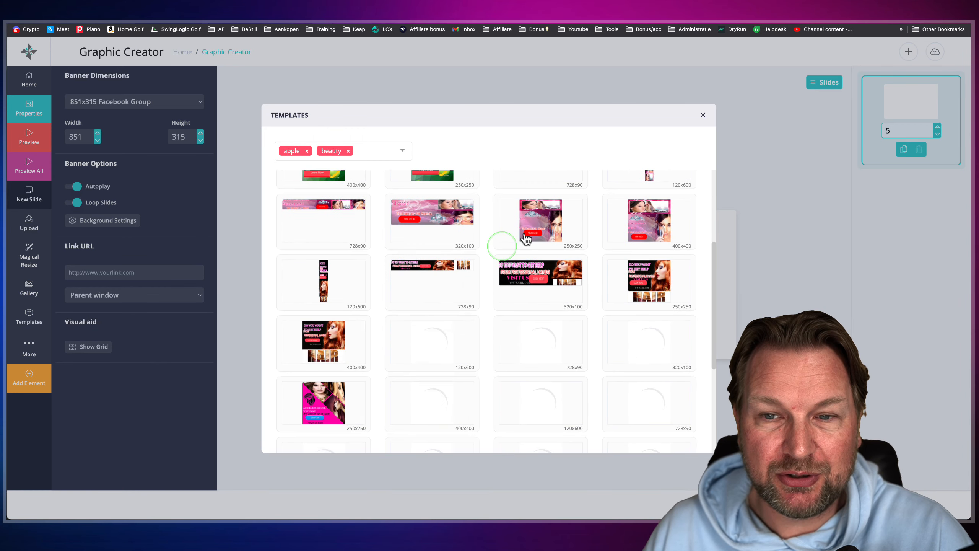
{"action": "scroll", "coordinate": [501, 232], "scroll_direction": "down", "scroll_amount": 5}
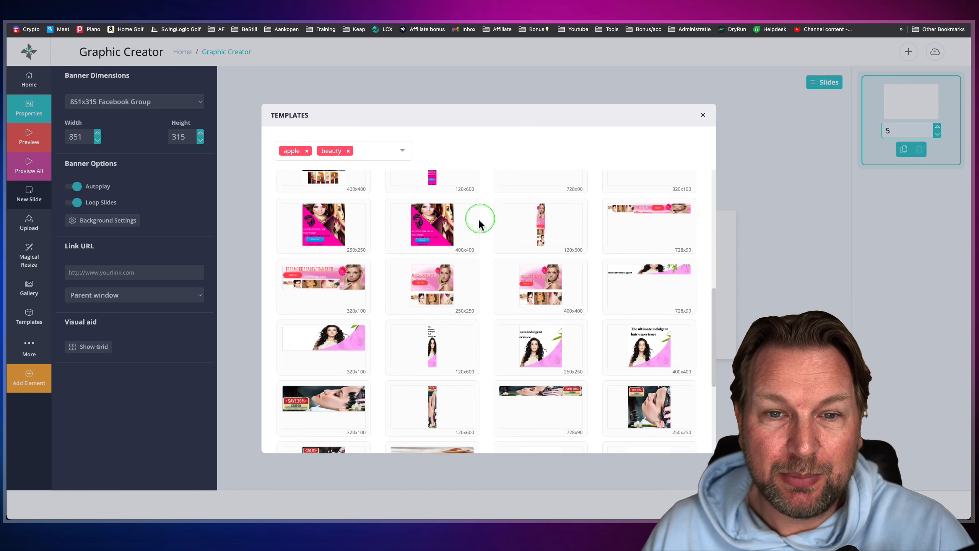
{"action": "left_click", "coordinate": [433, 225]}
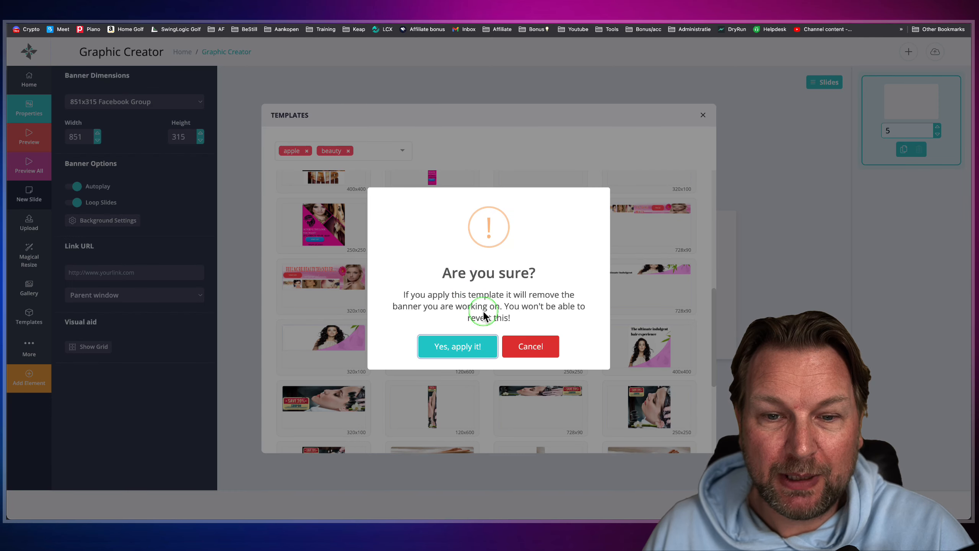
{"action": "left_click", "coordinate": [455, 347]}
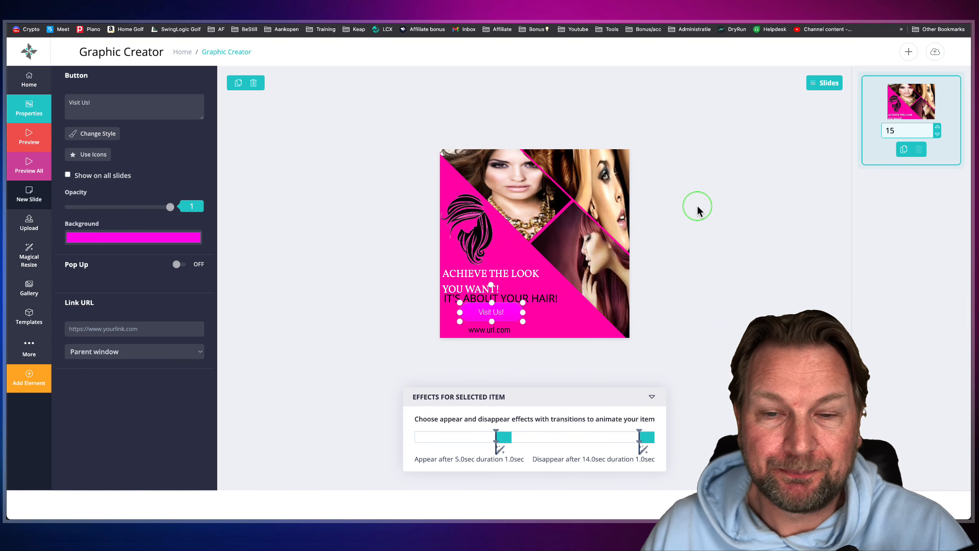
- Preview the animated hair salon banner, close the preview and examine its slide with the duration setting
{"action": "left_click", "coordinate": [27, 141]}
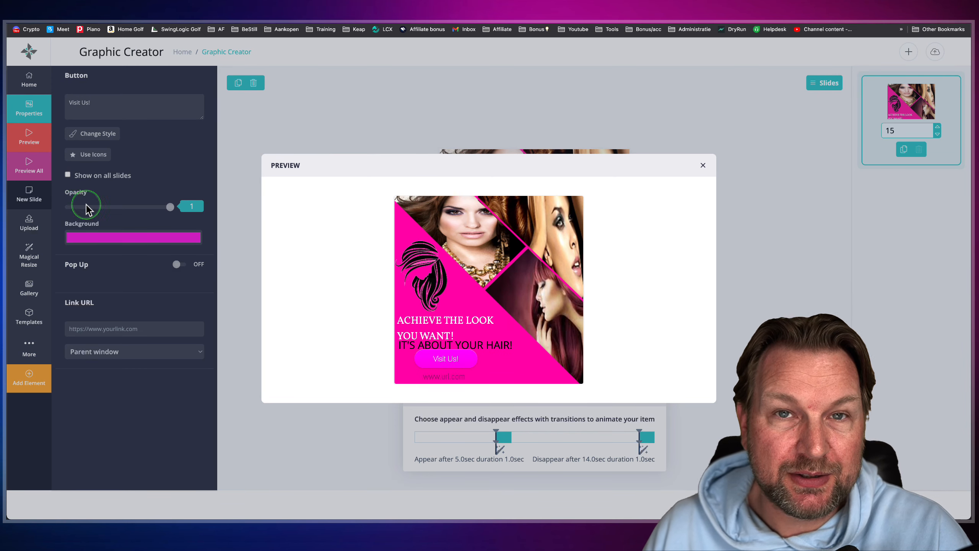
{"action": "left_click", "coordinate": [704, 168]}
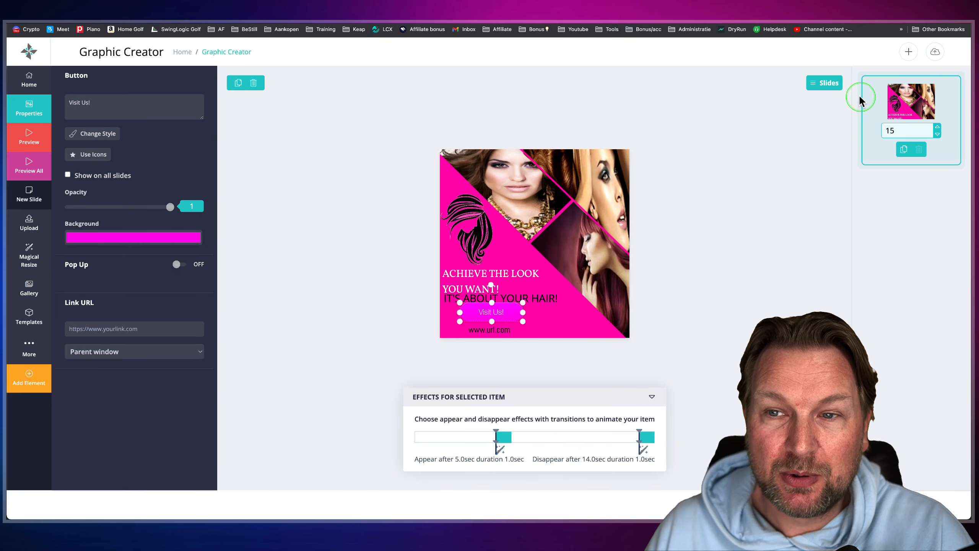
{"action": "left_click_drag", "start_coordinate": [850, 62], "coordinate": [969, 175]}
{"action": "key", "text": "ctrl+z"}
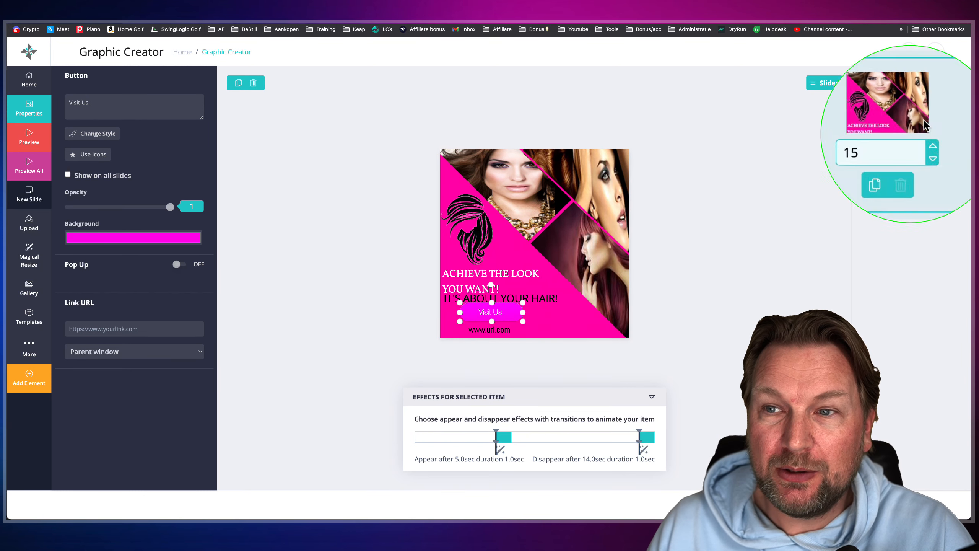
{"action": "key", "text": "Escape"}
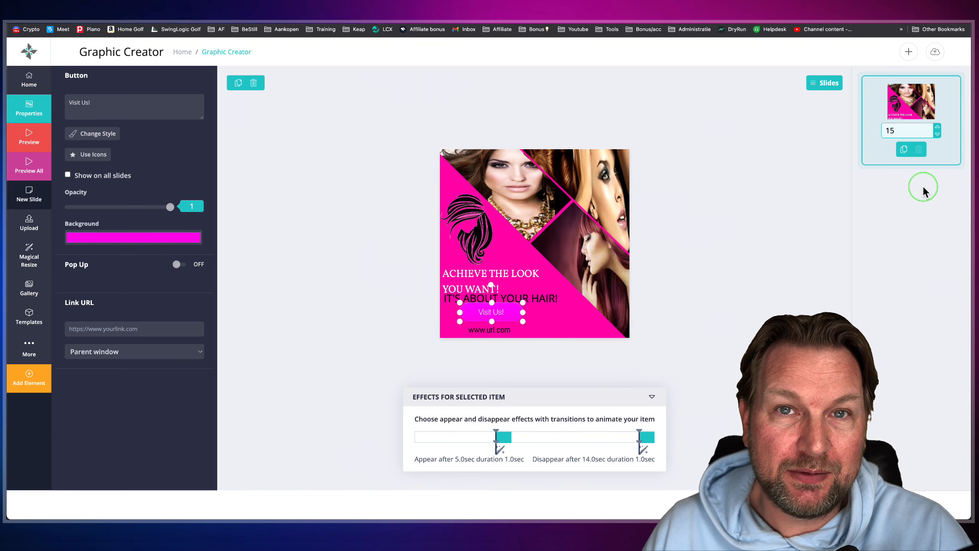
{"action": "key", "text": "ctrl+z"}
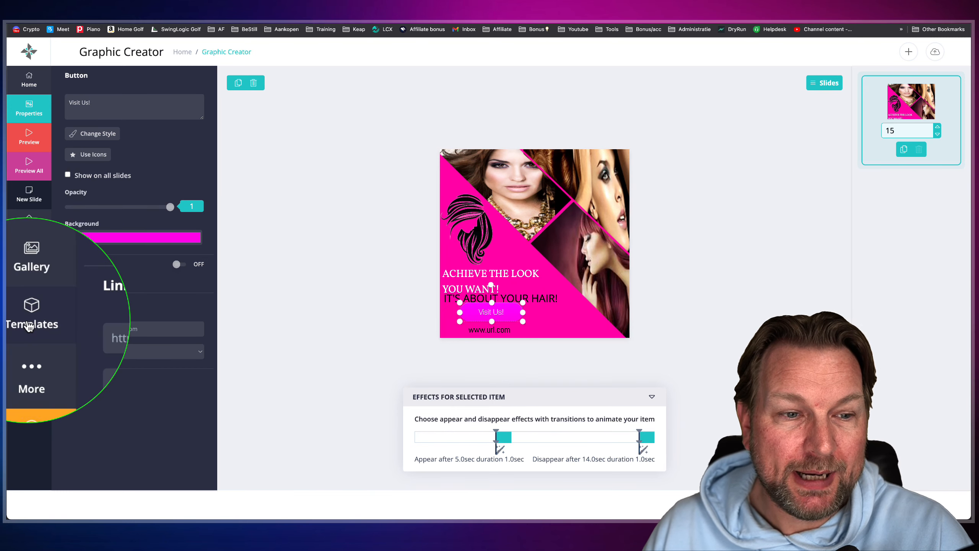
- Apply the 1200x630 blue car rental template to the banner, replacing the hair salon design
{"action": "left_click", "coordinate": [29, 318]}
{"action": "scroll", "coordinate": [501, 347], "scroll_direction": "down", "scroll_amount": 2}
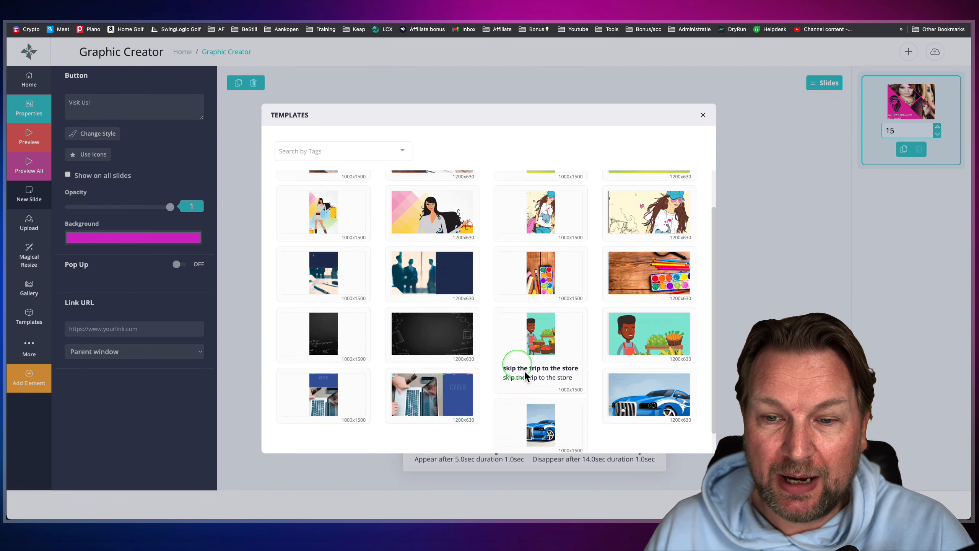
{"action": "left_click", "coordinate": [641, 397]}
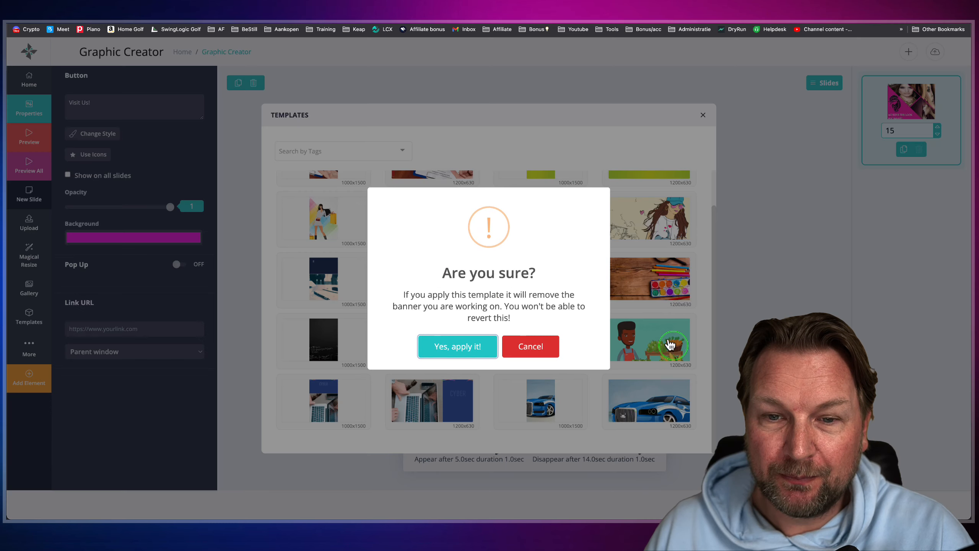
{"action": "left_click", "coordinate": [460, 348]}
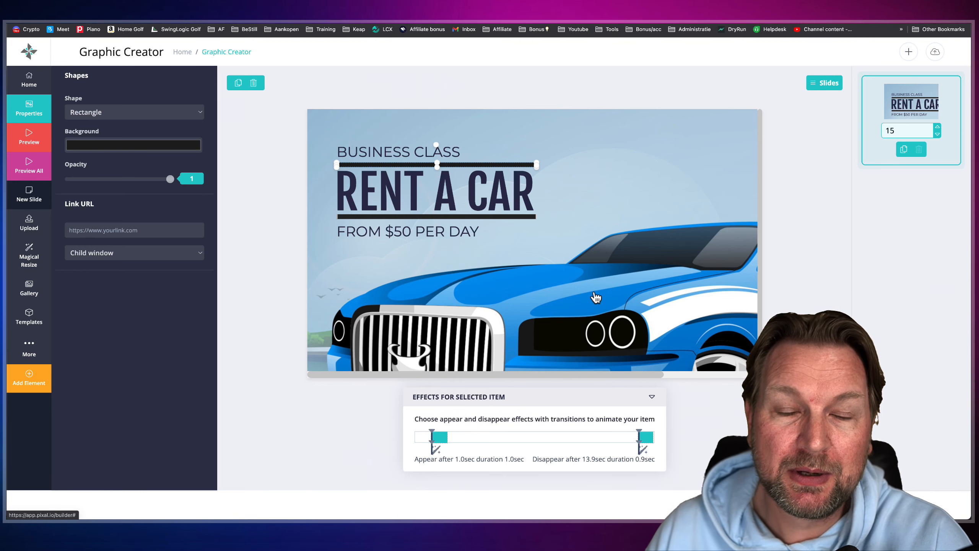
- Move the business class text, the RENT A CAR headline with its lines, and the price text slightly upward on the banner
{"action": "mouse_move", "coordinate": [397, 153]}
{"action": "left_mouse_down"}
{"action": "mouse_move", "coordinate": [395, 136]}
{"action": "mouse_move", "coordinate": [385, 172]}
{"action": "mouse_move", "coordinate": [386, 149]}
{"action": "left_mouse_up"}
{"action": "left_click_drag", "start_coordinate": [379, 196], "coordinate": [380, 165]}
{"action": "mouse_move", "coordinate": [382, 219]}
{"action": "left_mouse_down"}
{"action": "mouse_move", "coordinate": [380, 202]}
{"action": "mouse_move", "coordinate": [383, 218]}
{"action": "left_mouse_up"}
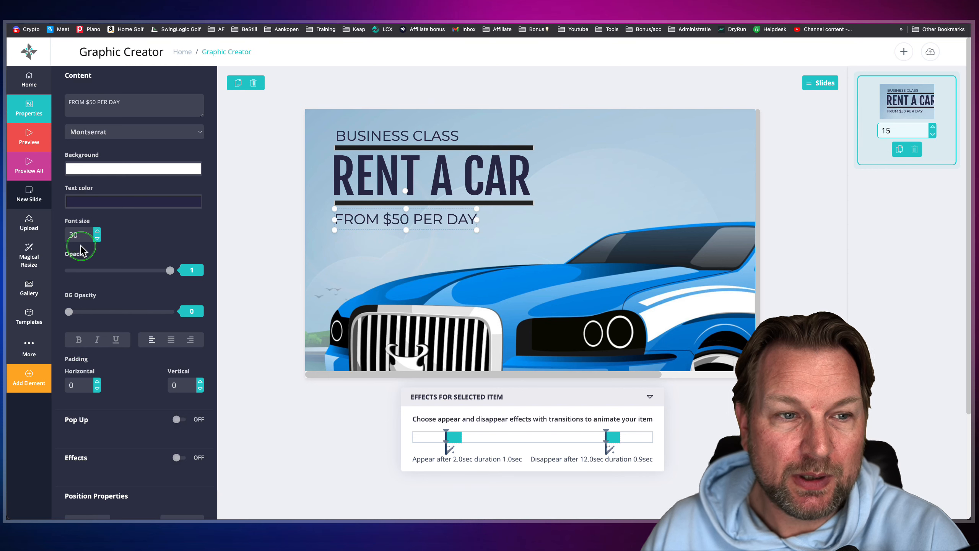
- Add a blue 3D "Check out the new site!" button and place it directly below the "FROM $50 PER DAY" text
{"action": "left_click", "coordinate": [27, 381]}
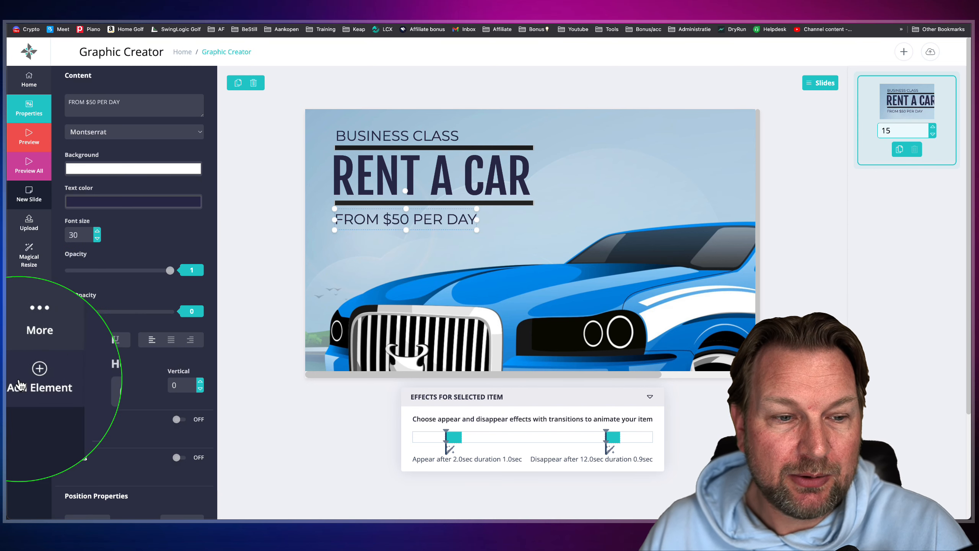
{"action": "scroll", "coordinate": [27, 384], "scroll_direction": "down", "scroll_amount": 1}
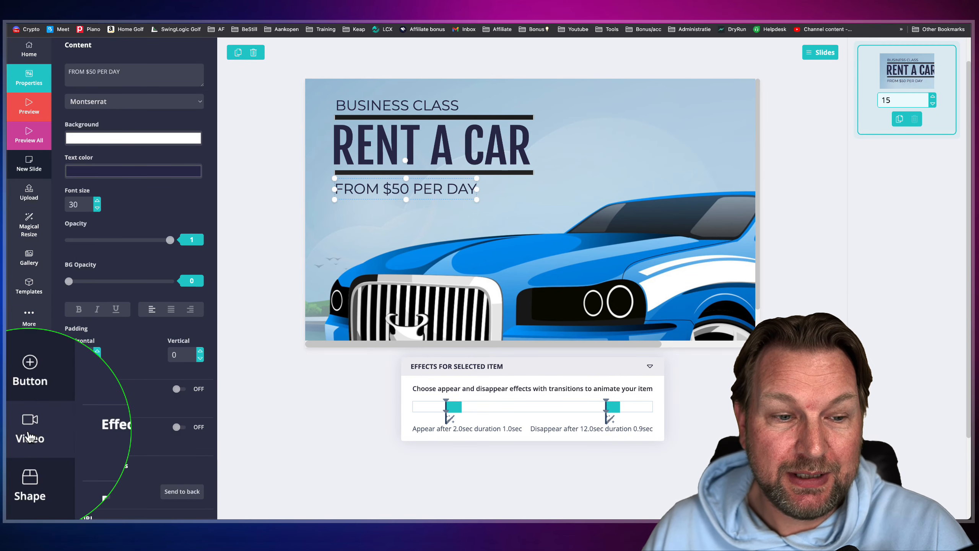
{"action": "scroll", "coordinate": [29, 459], "scroll_direction": "down", "scroll_amount": 1}
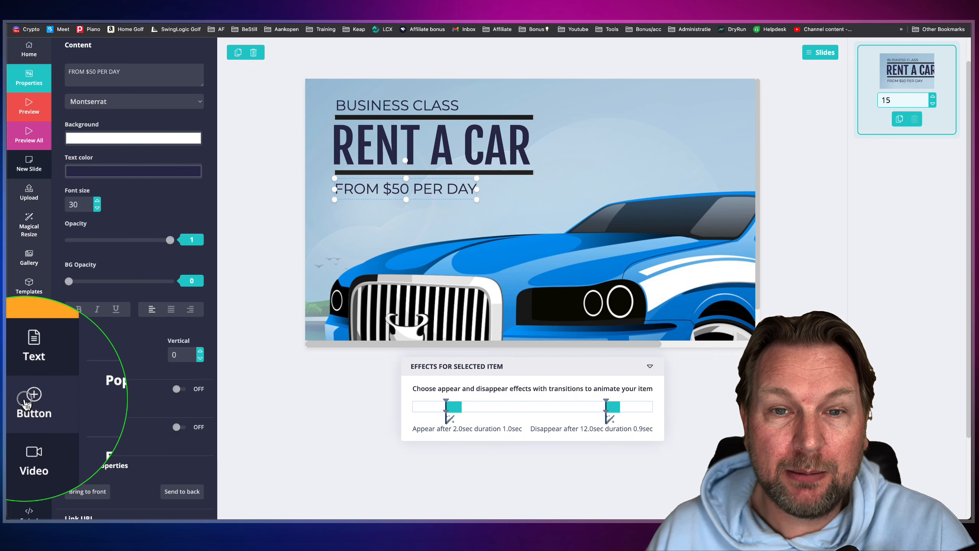
{"action": "left_click", "coordinate": [27, 401]}
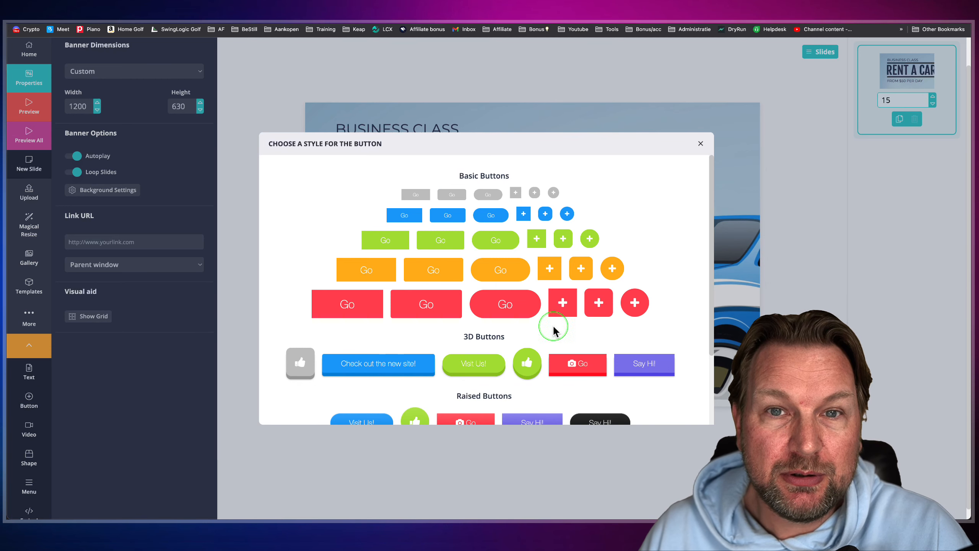
{"action": "scroll", "coordinate": [552, 328], "scroll_direction": "down", "scroll_amount": 3}
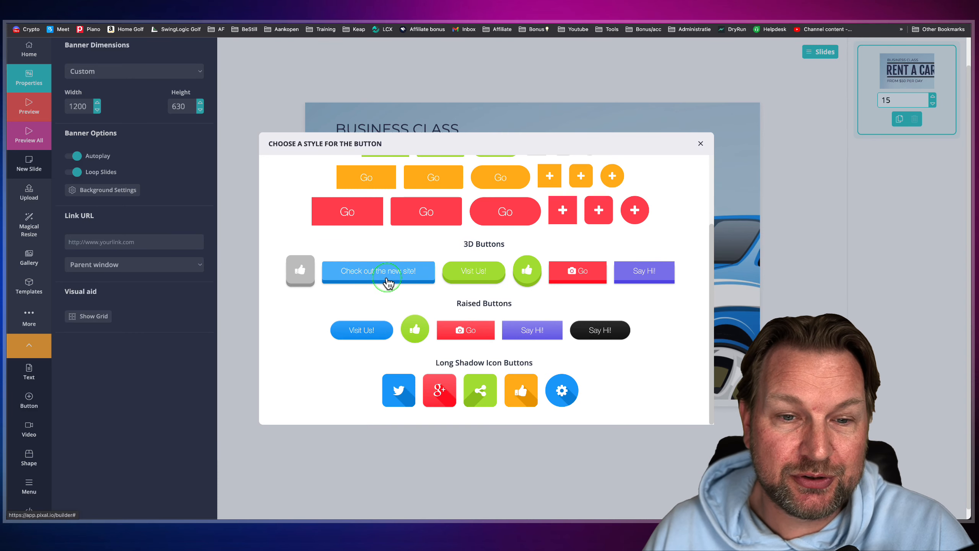
{"action": "left_click", "coordinate": [383, 274]}
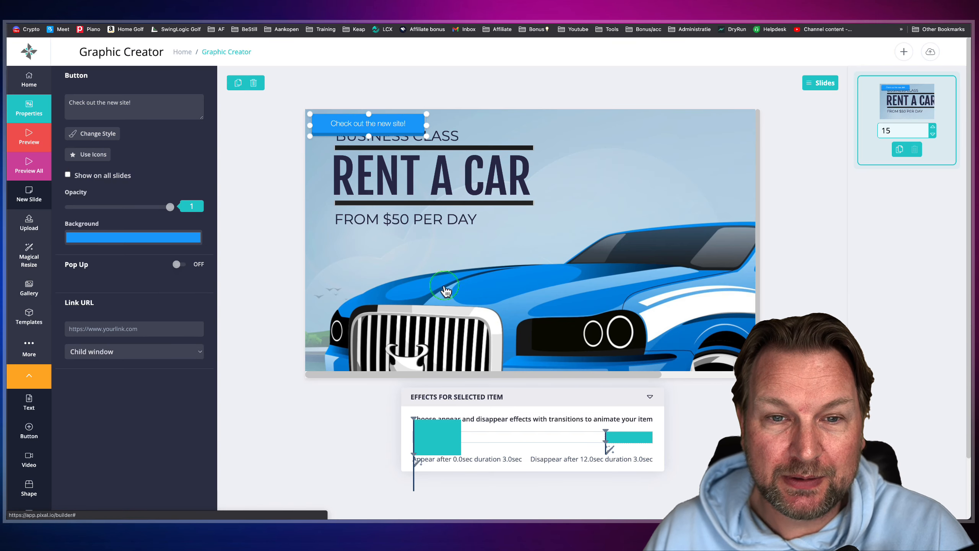
{"action": "left_click_drag", "start_coordinate": [397, 128], "coordinate": [422, 245]}
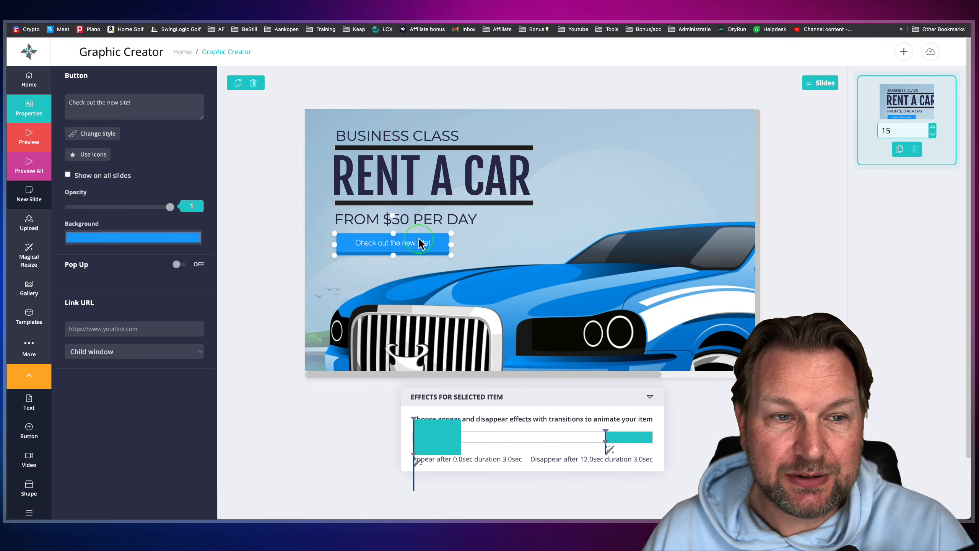
- Set the new button's background color to near-black, RGB 3, 3, 3
{"action": "left_click", "coordinate": [168, 239]}
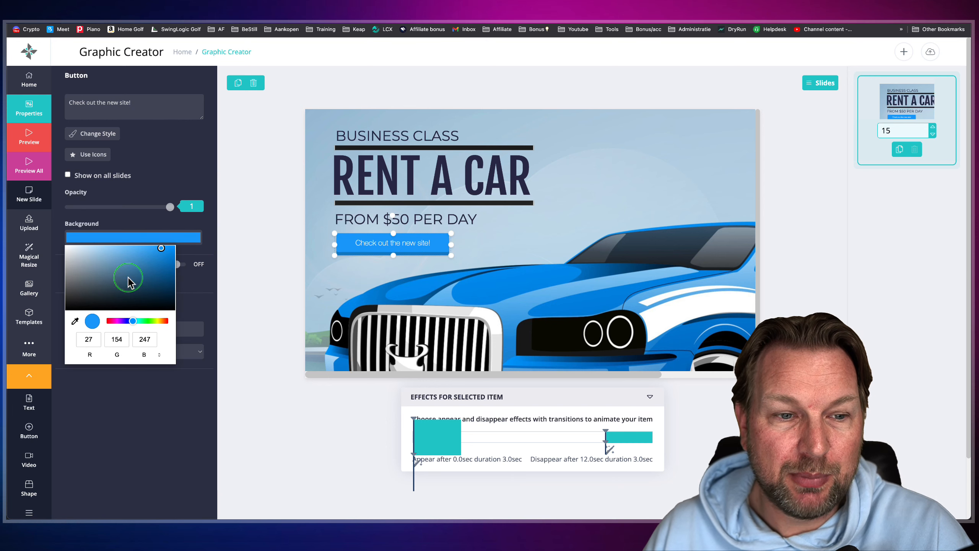
{"action": "mouse_move", "coordinate": [102, 295]}
{"action": "left_mouse_down"}
{"action": "mouse_move", "coordinate": [65, 323]}
{"action": "mouse_move", "coordinate": [109, 302]}
{"action": "left_mouse_up"}
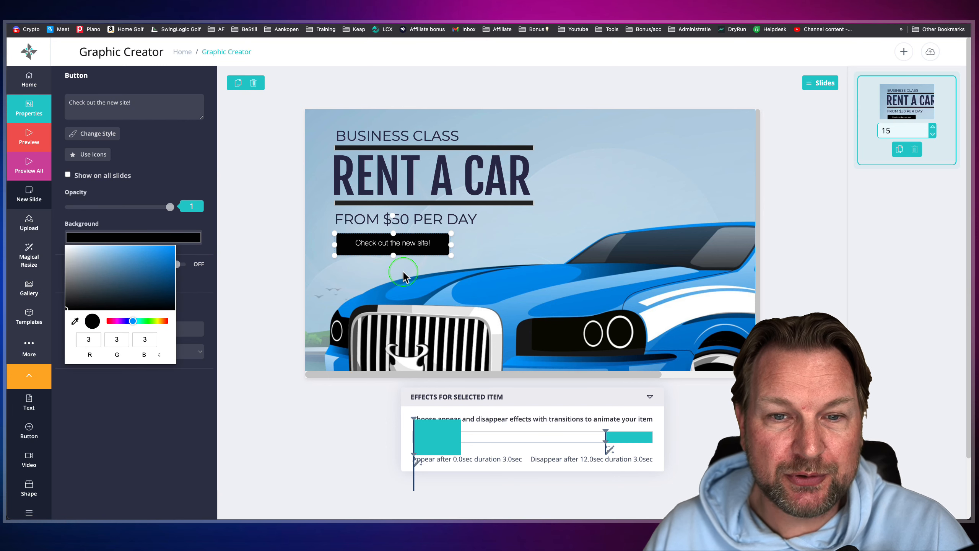
{"action": "left_click", "coordinate": [409, 262]}
{"action": "left_click", "coordinate": [410, 244]}
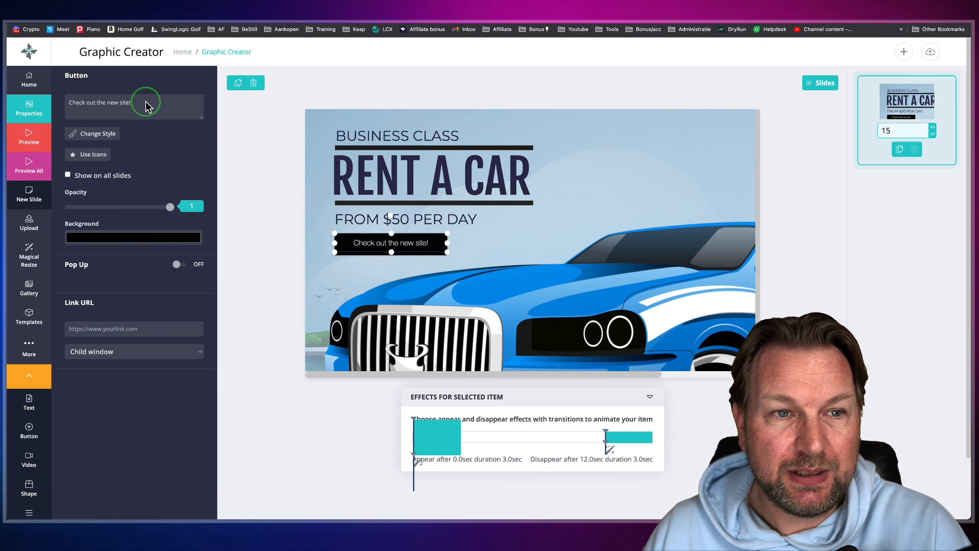
- Set the button's text to "Rent Your Car Here" and enter the personal website's address as its link URL
{"action": "left_click_drag", "start_coordinate": [144, 103], "coordinate": [63, 102]}
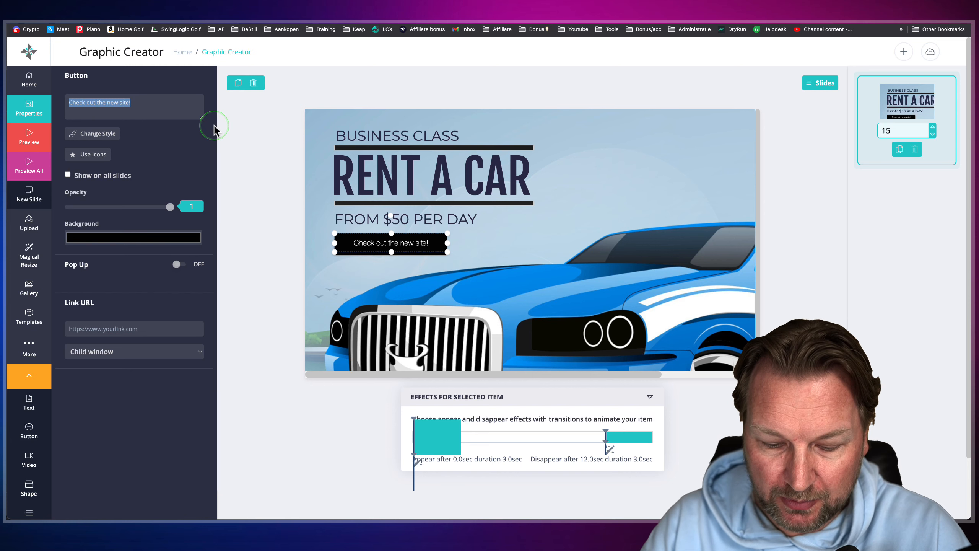
{"action": "type", "text": "Rent Your C"}
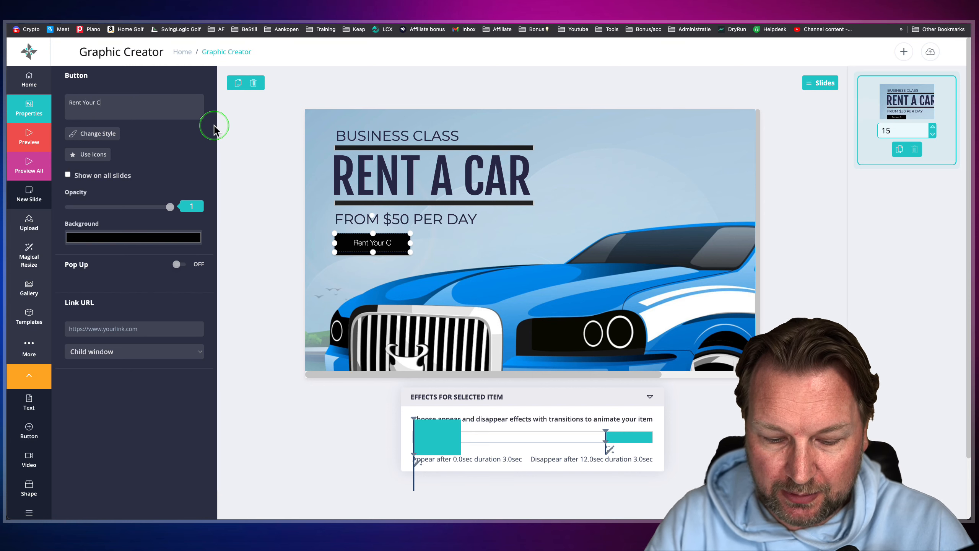
{"action": "type", "text": "ar"}
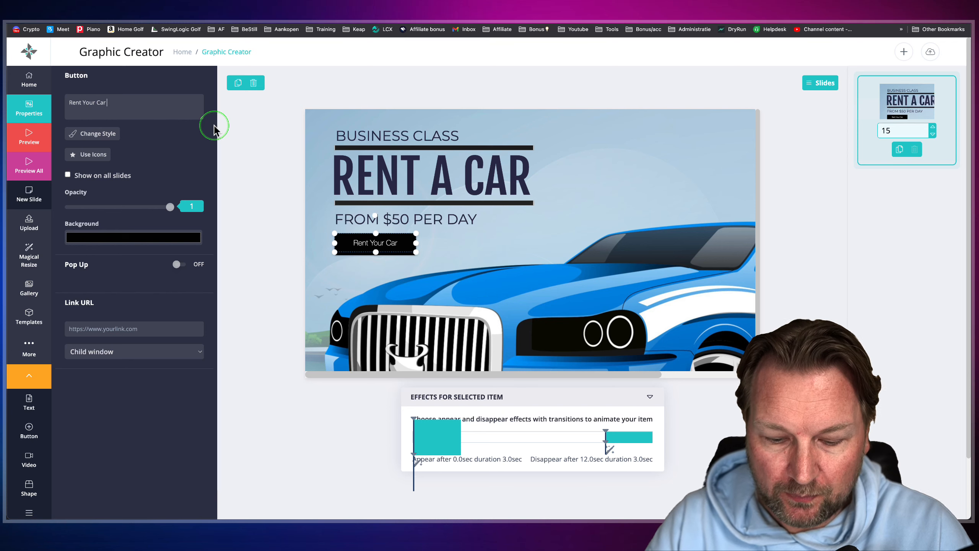
{"action": "type", "text": " Here"}
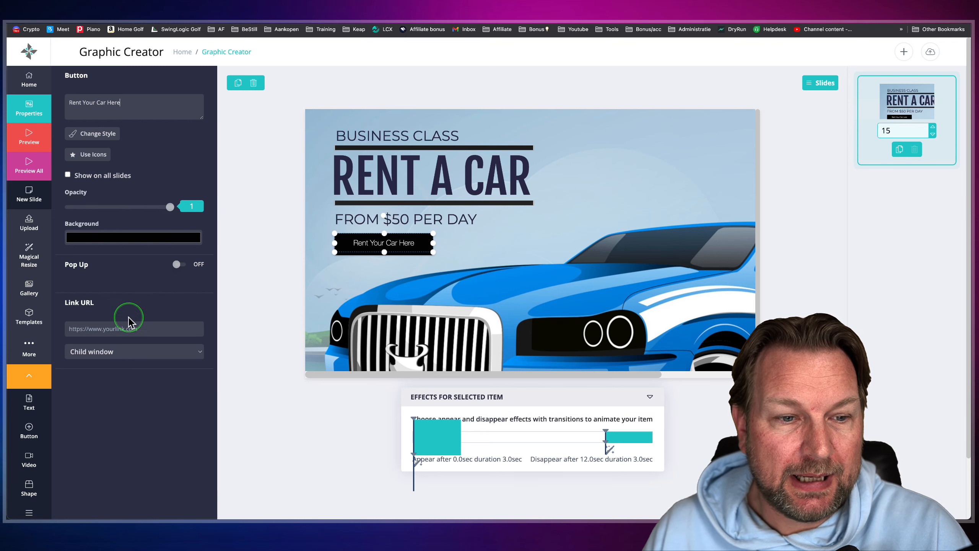
{"action": "left_click", "coordinate": [126, 330]}
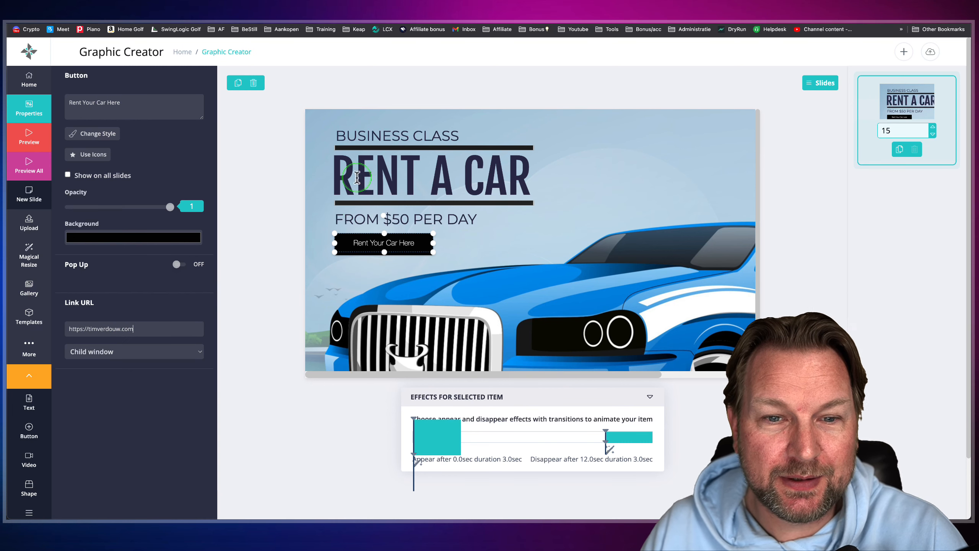
{"action": "left_click", "coordinate": [493, 263]}
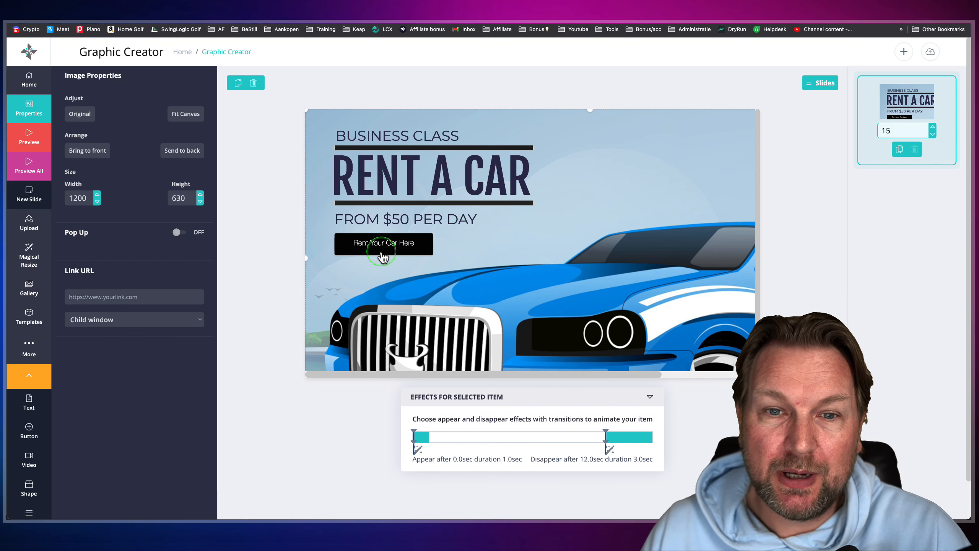
- Preview the car rental banner with its new button, then close the preview
{"action": "left_click", "coordinate": [31, 139]}
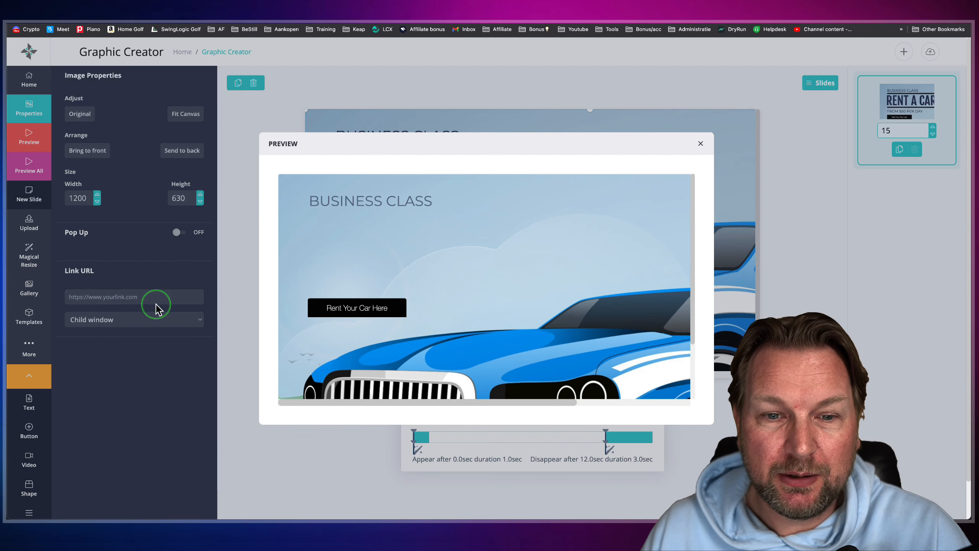
{"action": "left_click", "coordinate": [701, 144]}
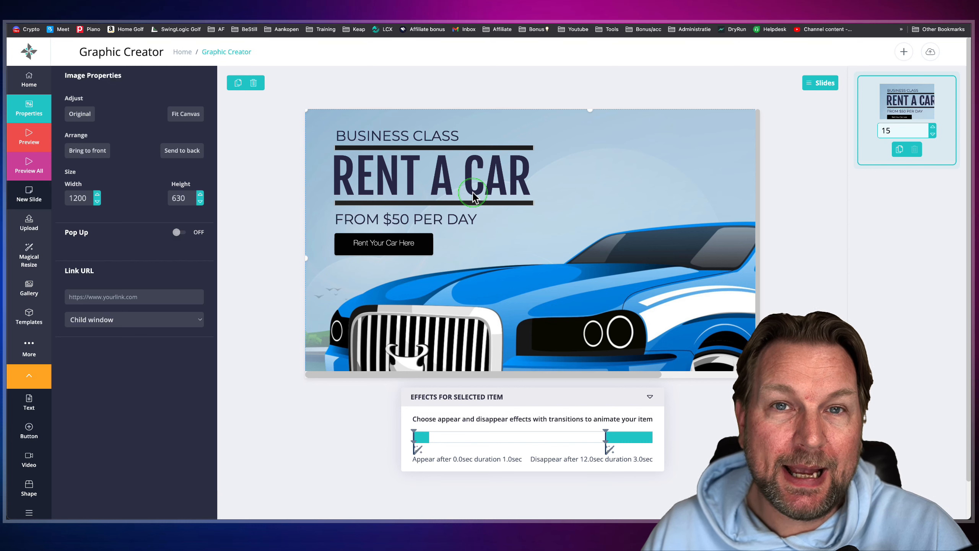
- Make the button appear after 3.5 seconds with a Left position effect and Ease Out Elastic easing
{"action": "left_click", "coordinate": [381, 246]}
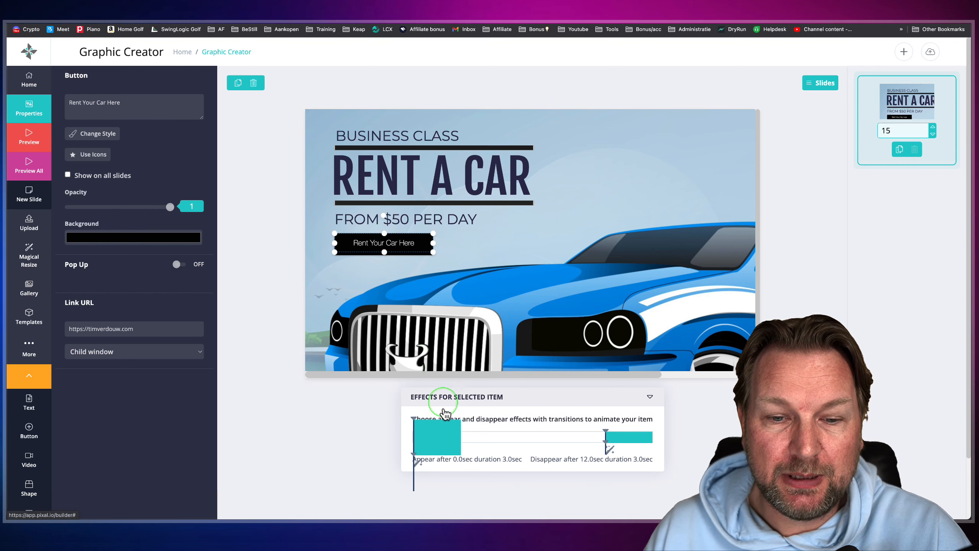
{"action": "left_click_drag", "start_coordinate": [439, 438], "coordinate": [496, 437]}
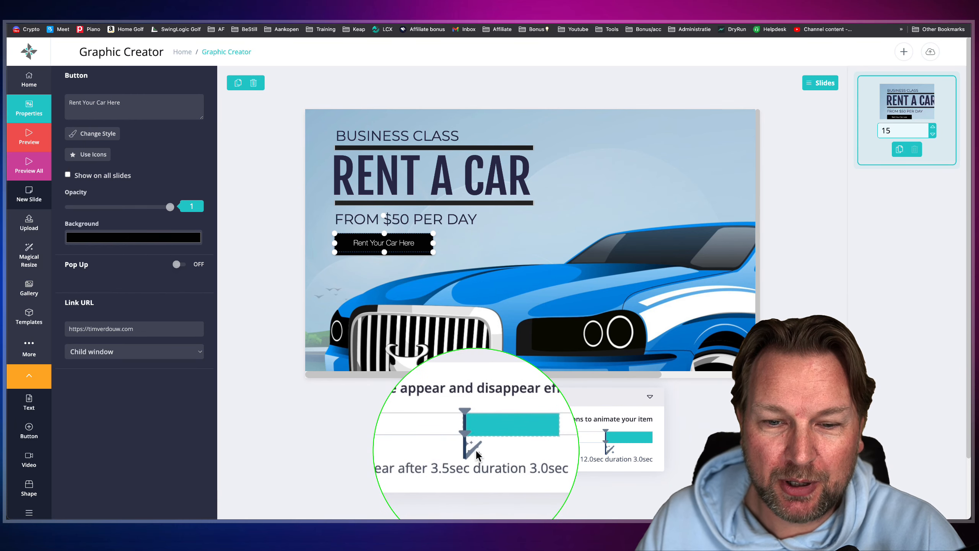
{"action": "left_click", "coordinate": [474, 449]}
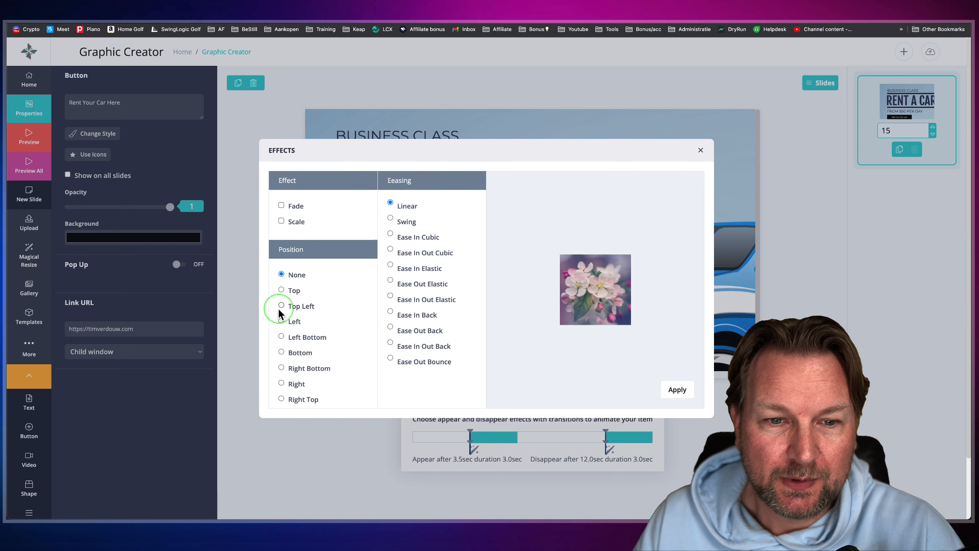
{"action": "left_click", "coordinate": [281, 322]}
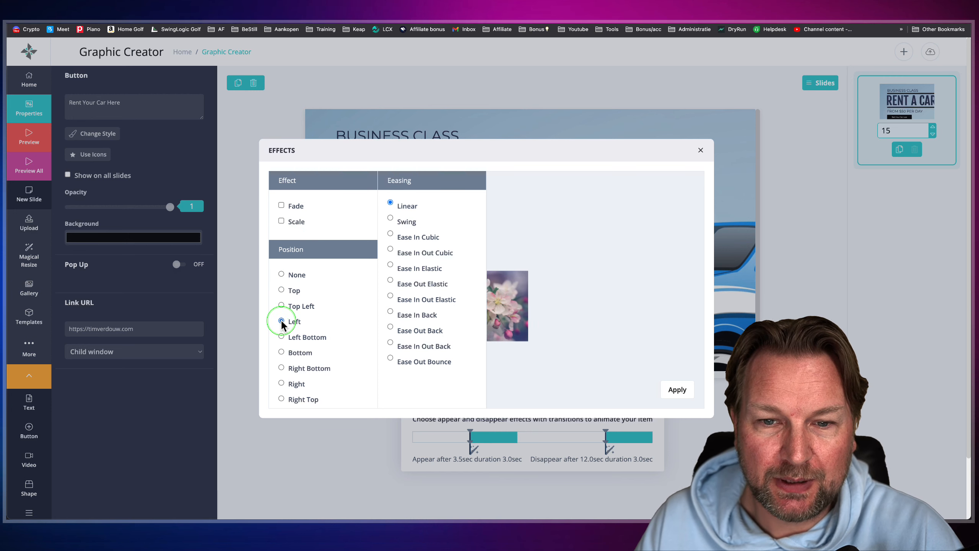
{"action": "left_click", "coordinate": [390, 264]}
{"action": "left_click", "coordinate": [392, 280]}
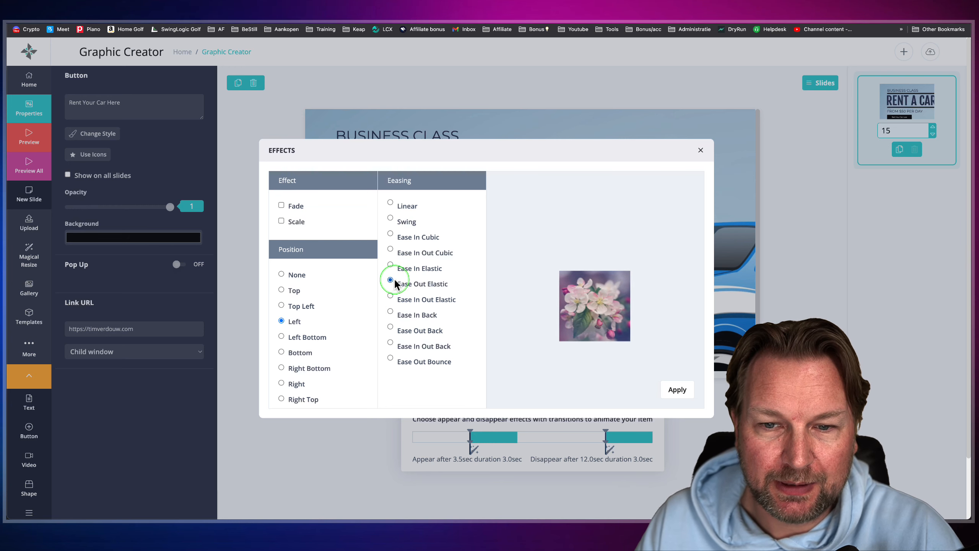
{"action": "left_click", "coordinate": [677, 386]}
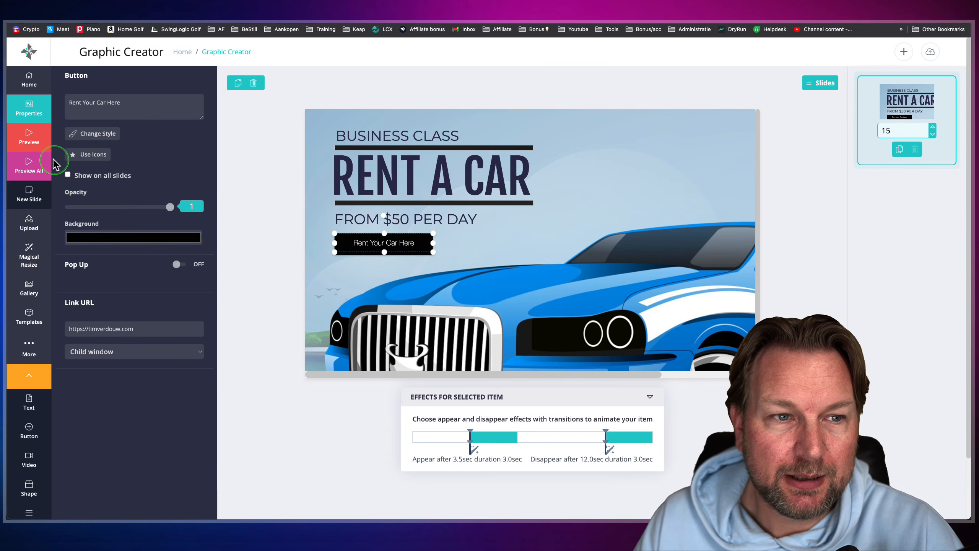
- Preview the banner to check the button's delayed entrance animation, then close the preview
{"action": "left_click", "coordinate": [28, 144]}
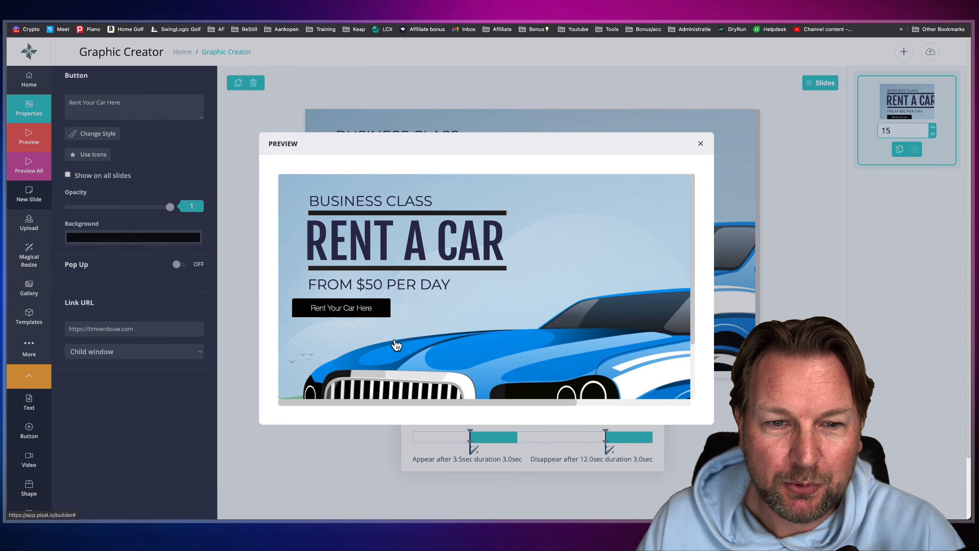
{"action": "scroll", "coordinate": [396, 344], "scroll_direction": "down", "scroll_amount": 3}
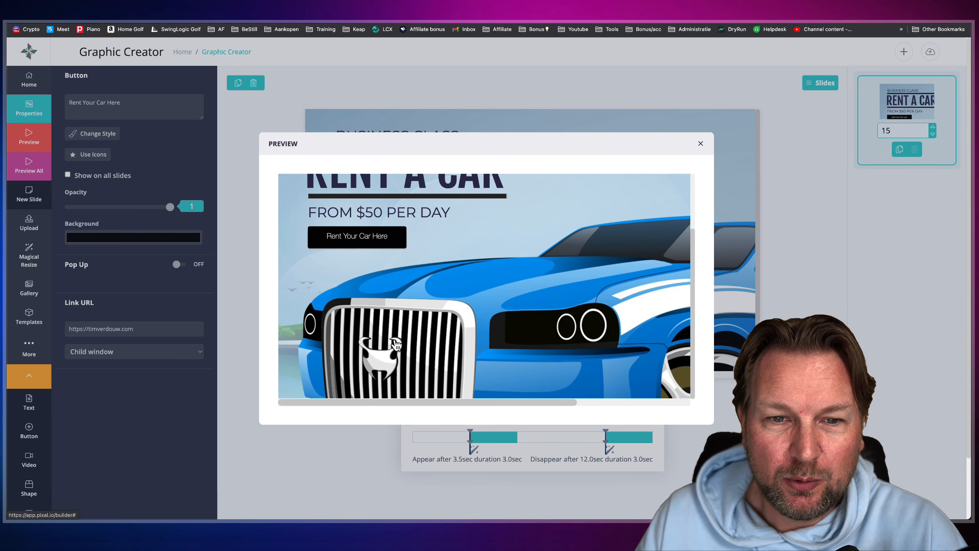
{"action": "scroll", "coordinate": [397, 344], "scroll_direction": "up", "scroll_amount": 3}
{"action": "left_click", "coordinate": [415, 310]}
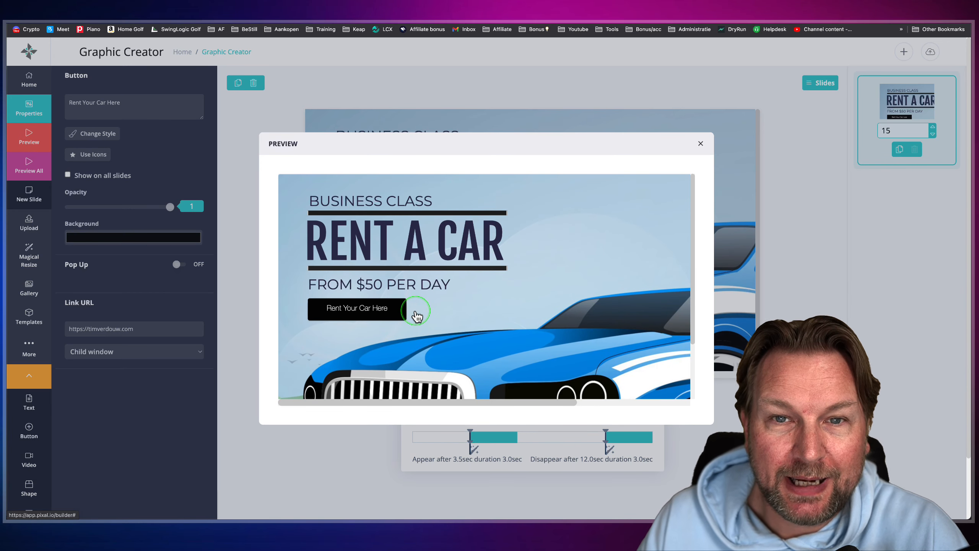
{"action": "left_click", "coordinate": [701, 147]}
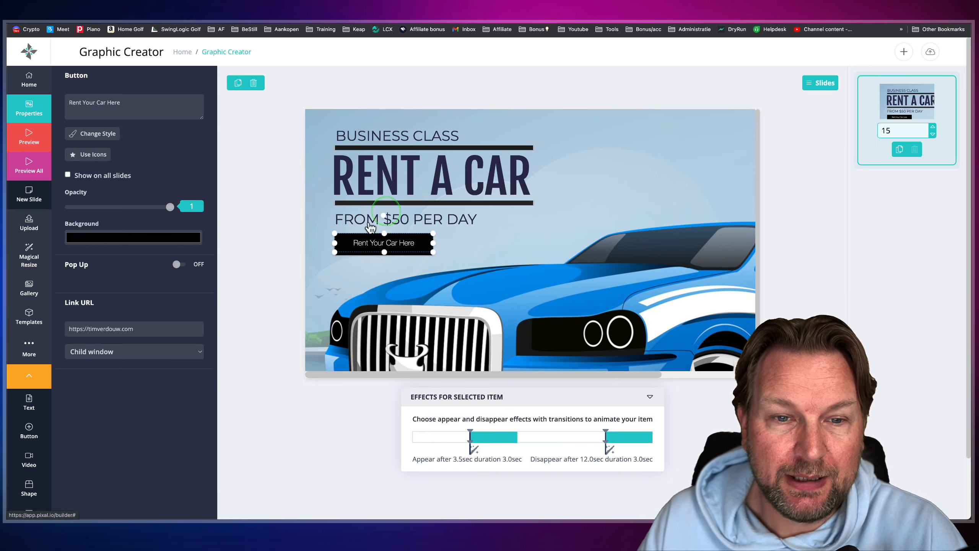
- Open the options for adding a video element to the banner
{"action": "scroll", "coordinate": [27, 449], "scroll_direction": "down", "scroll_amount": 1}
{"action": "left_click", "coordinate": [28, 447]}
{"action": "scroll", "coordinate": [27, 449], "scroll_direction": "down", "scroll_amount": 1}
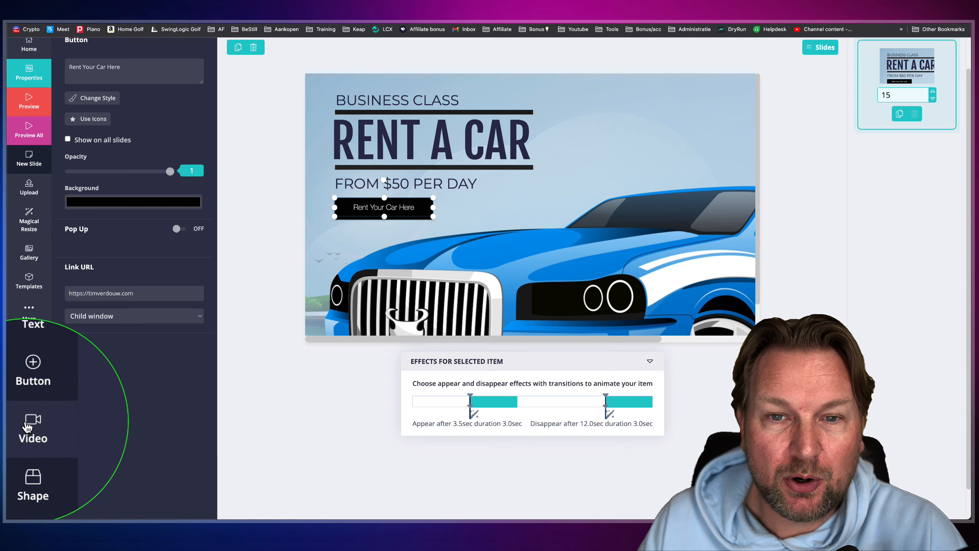
{"action": "left_click", "coordinate": [27, 427]}
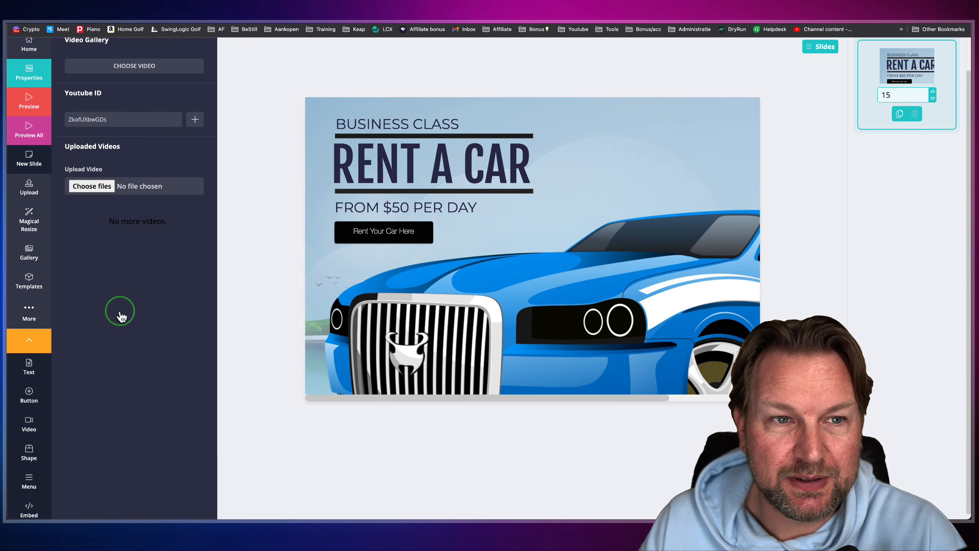
{"action": "scroll", "coordinate": [119, 313], "scroll_direction": "up", "scroll_amount": 3}
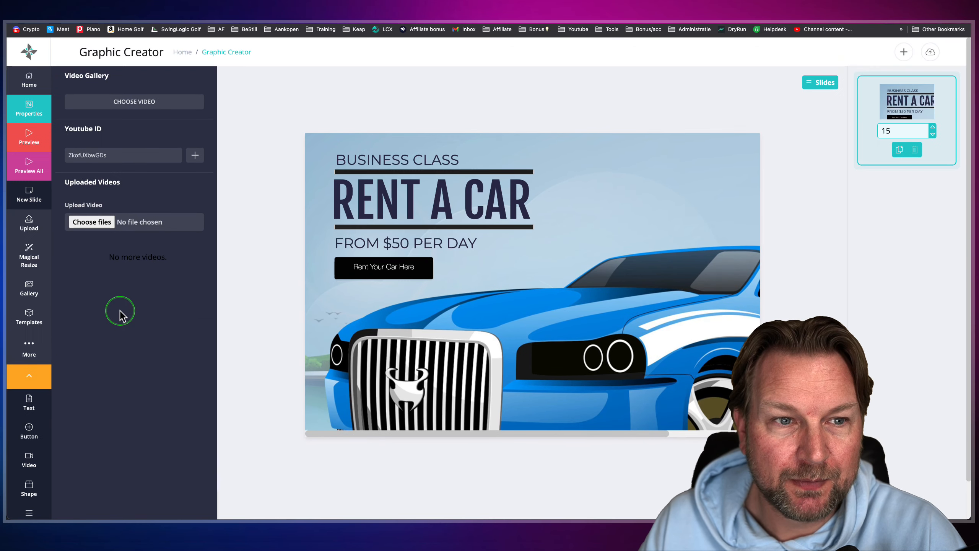
- Check the video gallery's category options and search it for "Cars", then close the gallery
{"action": "left_click", "coordinate": [116, 102]}
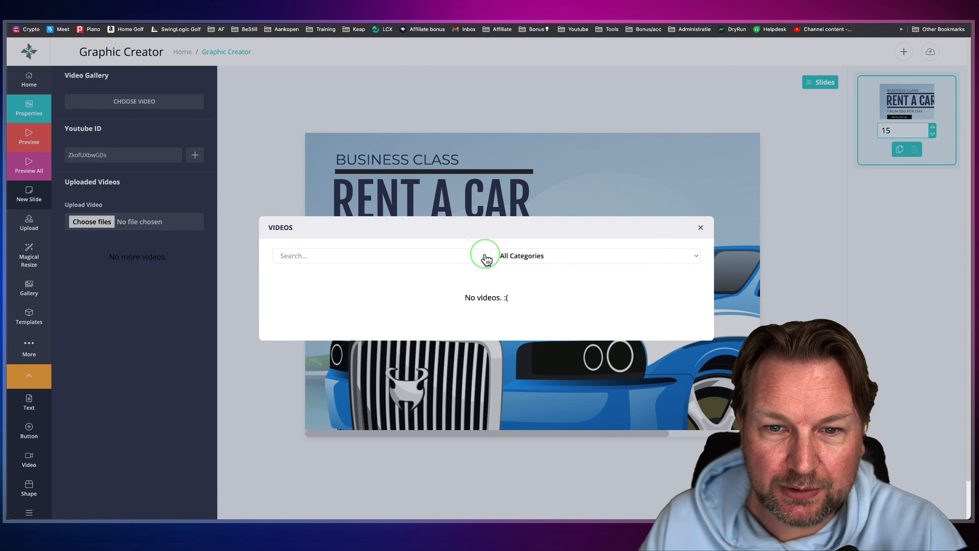
{"action": "left_click", "coordinate": [430, 251]}
{"action": "left_click", "coordinate": [525, 263]}
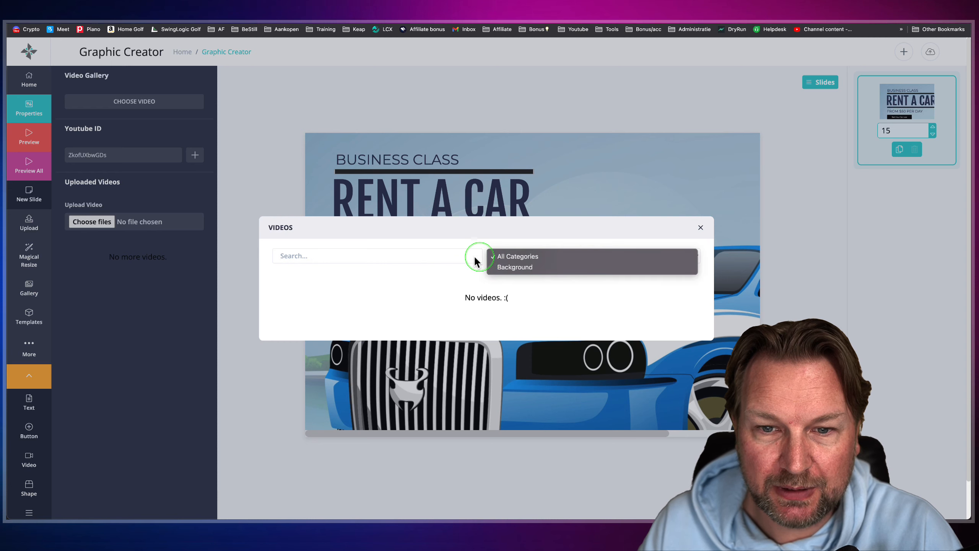
{"action": "left_click", "coordinate": [427, 256]}
{"action": "left_click", "coordinate": [510, 268]}
{"action": "left_click", "coordinate": [392, 259]}
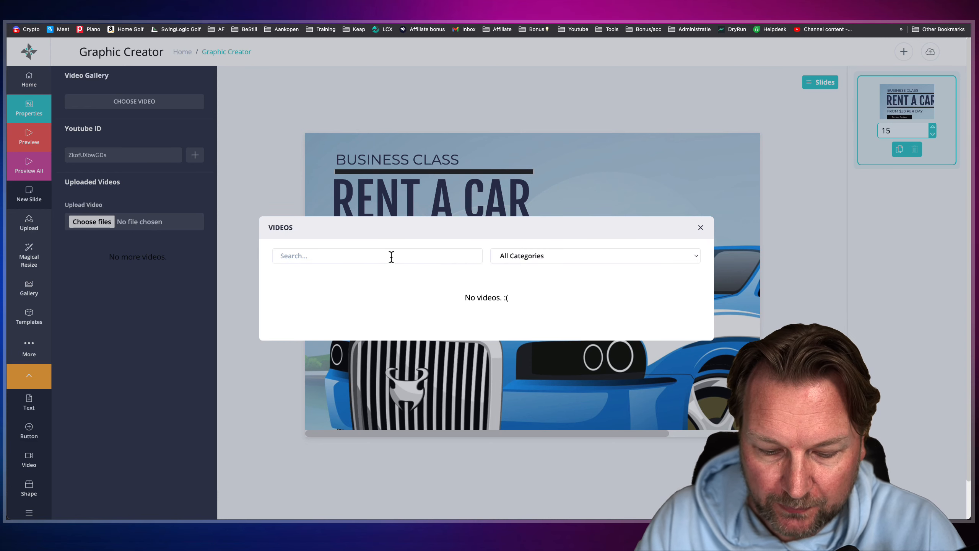
{"action": "left_click", "coordinate": [391, 257]}
{"action": "type", "text": "Cars"}
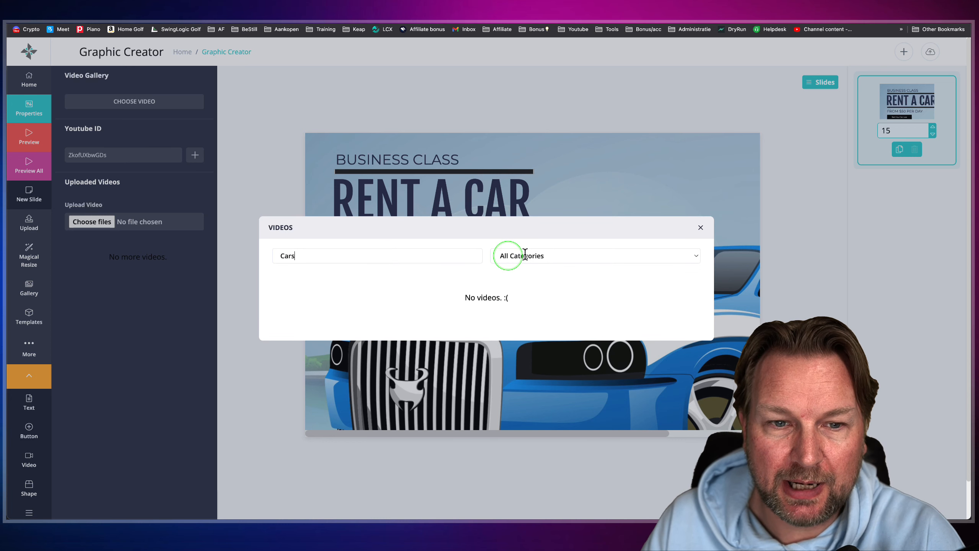
{"action": "left_click", "coordinate": [699, 228]}
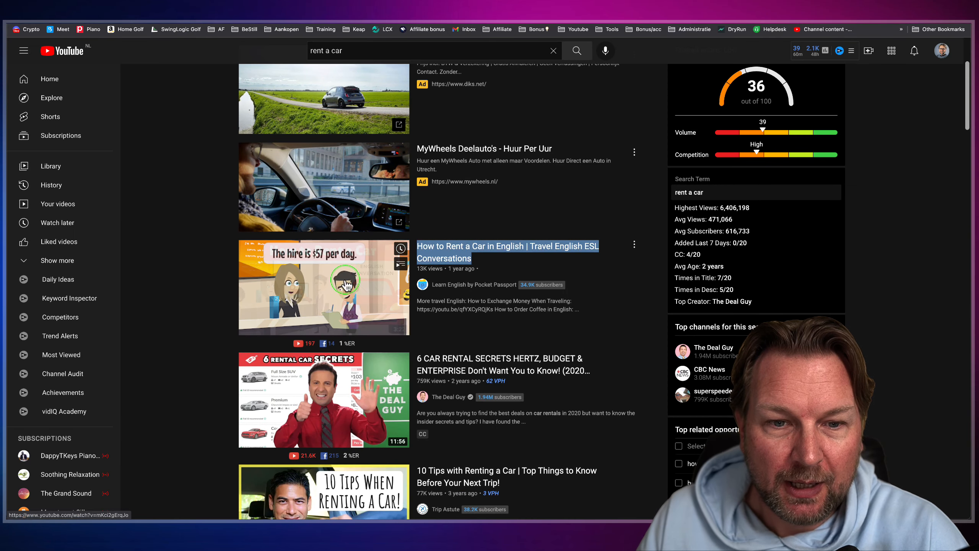
- Copy the link of YouTube's "How to Rent a Car in English" video and add that video to the banner using ID mKci2gErqJo
{"action": "right_click", "coordinate": [348, 279]}
{"action": "left_click", "coordinate": [381, 341]}
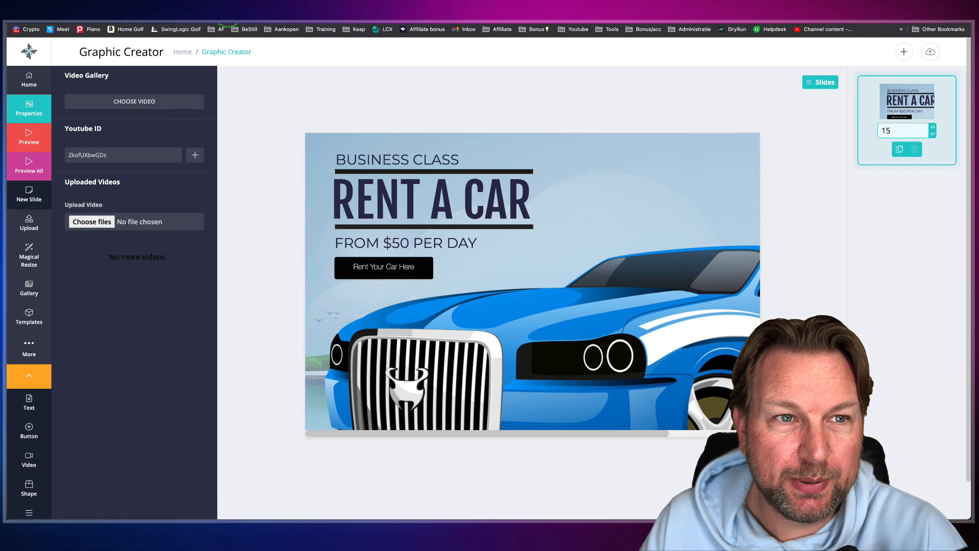
{"action": "key", "text": "super+v"}
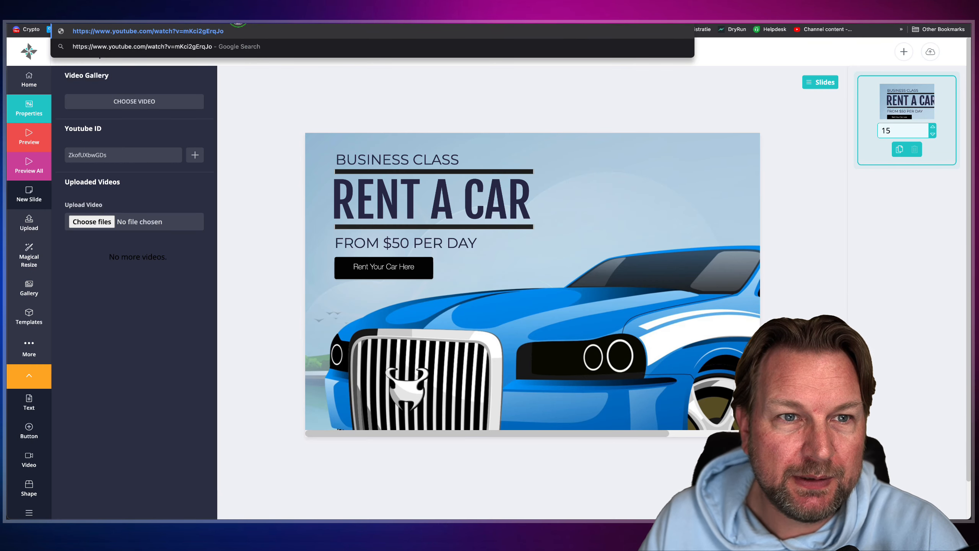
{"action": "left_click", "coordinate": [105, 154]}
{"action": "key", "text": "super+a"}
{"action": "key", "text": "super+v"}
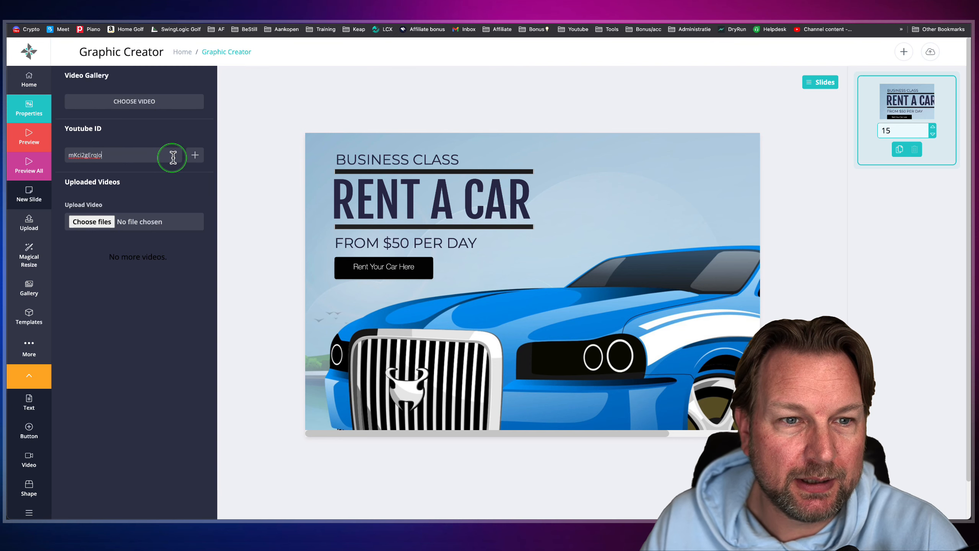
{"action": "left_click", "coordinate": [194, 155]}
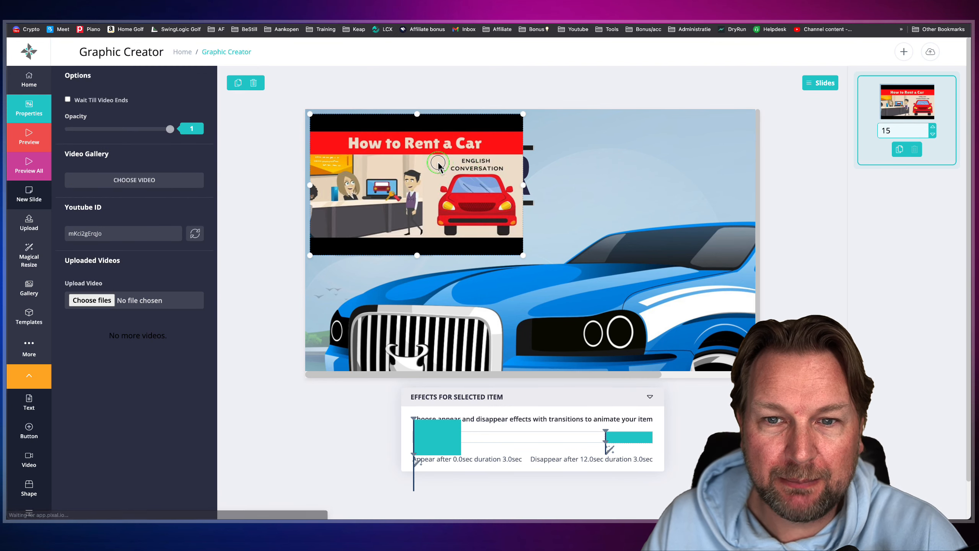
- Shrink the YouTube video to about two thirds of its width and place it in the banner's upper-right corner above the car
{"action": "left_click_drag", "start_coordinate": [439, 162], "coordinate": [649, 200]}
{"action": "left_click_drag", "start_coordinate": [490, 194], "coordinate": [592, 183]}
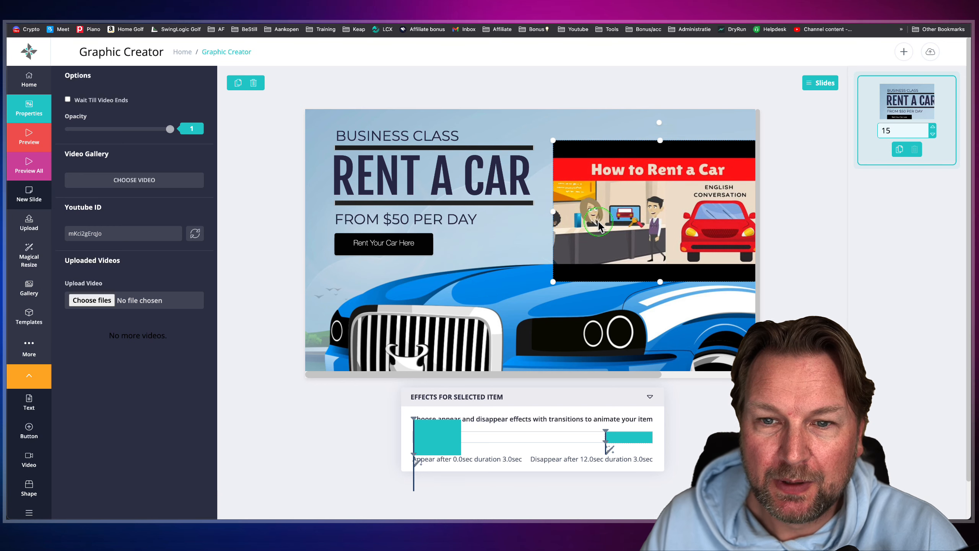
{"action": "scroll", "coordinate": [599, 227], "scroll_direction": "right", "scroll_amount": 5}
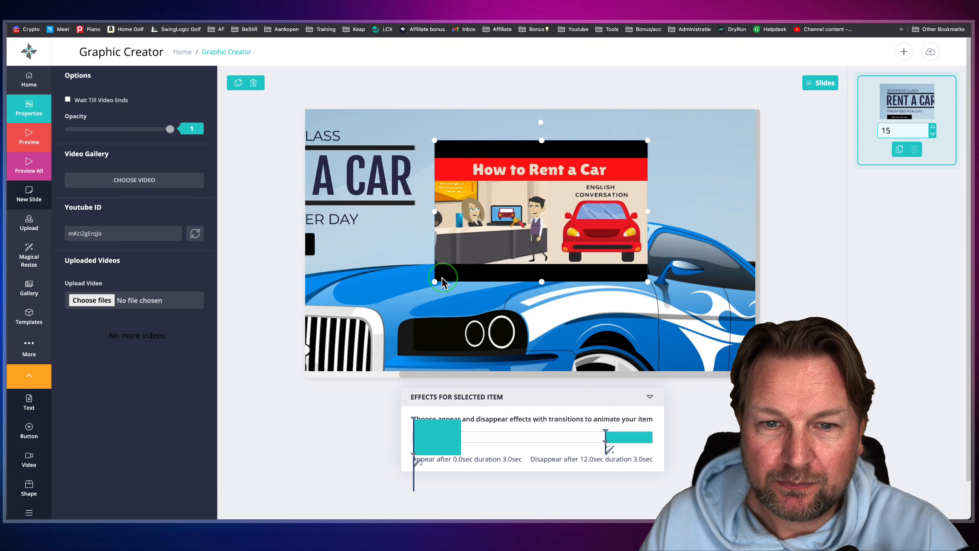
{"action": "left_click_drag", "start_coordinate": [436, 281], "coordinate": [502, 232]}
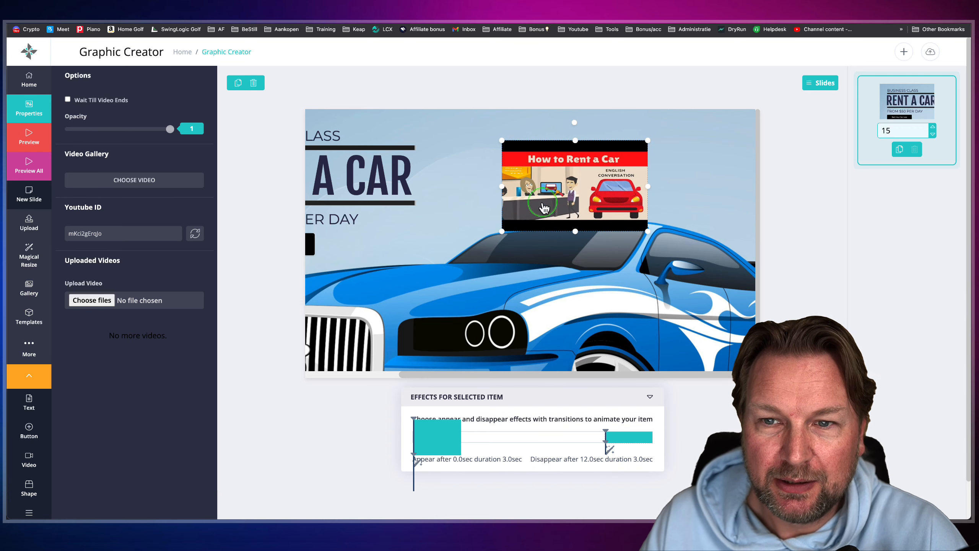
{"action": "left_click_drag", "start_coordinate": [542, 205], "coordinate": [643, 187]}
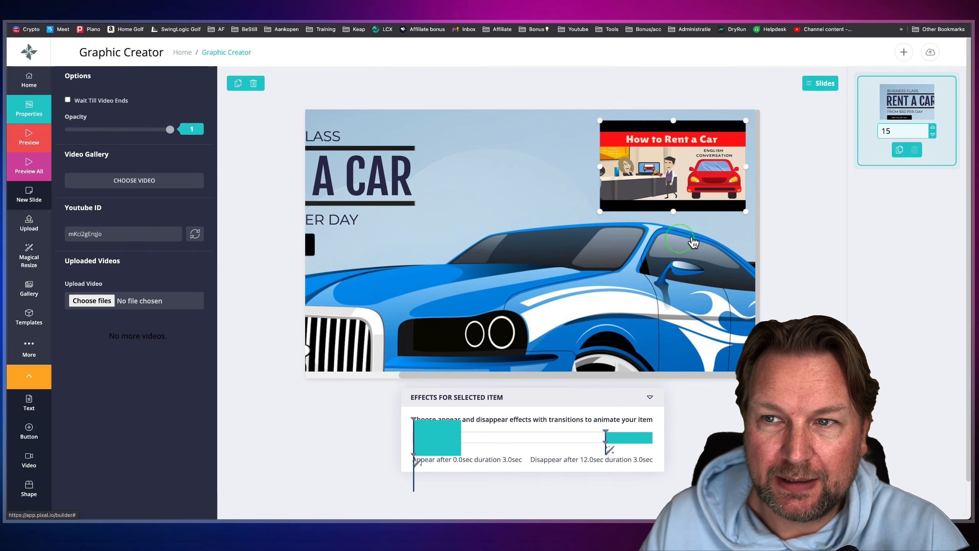
- Preview the banner and pause its embedded YouTube video, then close the preview
{"action": "left_click", "coordinate": [29, 137]}
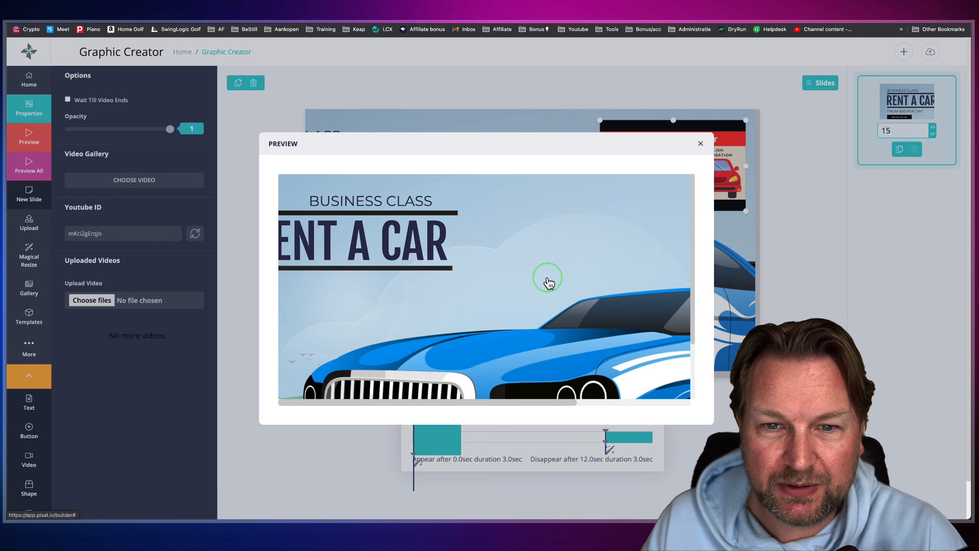
{"action": "scroll", "coordinate": [544, 284], "scroll_direction": "right", "scroll_amount": 3}
{"action": "scroll", "coordinate": [548, 281], "scroll_direction": "right", "scroll_amount": 2}
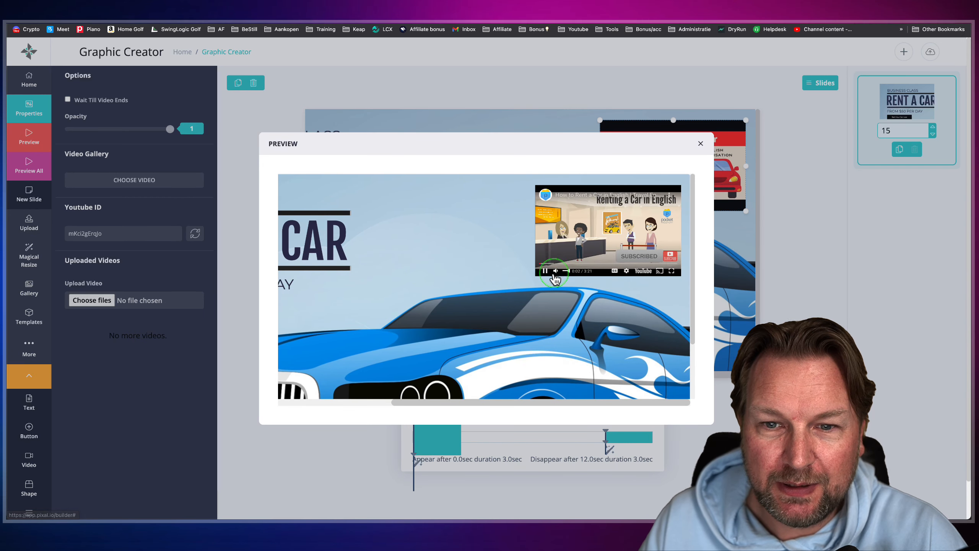
{"action": "left_click", "coordinate": [547, 271]}
{"action": "left_click", "coordinate": [655, 233]}
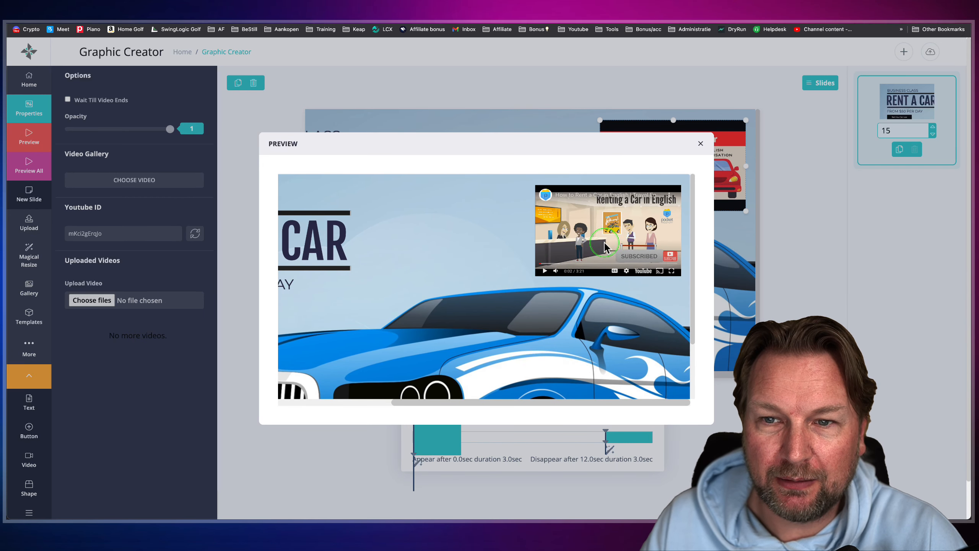
{"action": "left_click", "coordinate": [700, 146]}
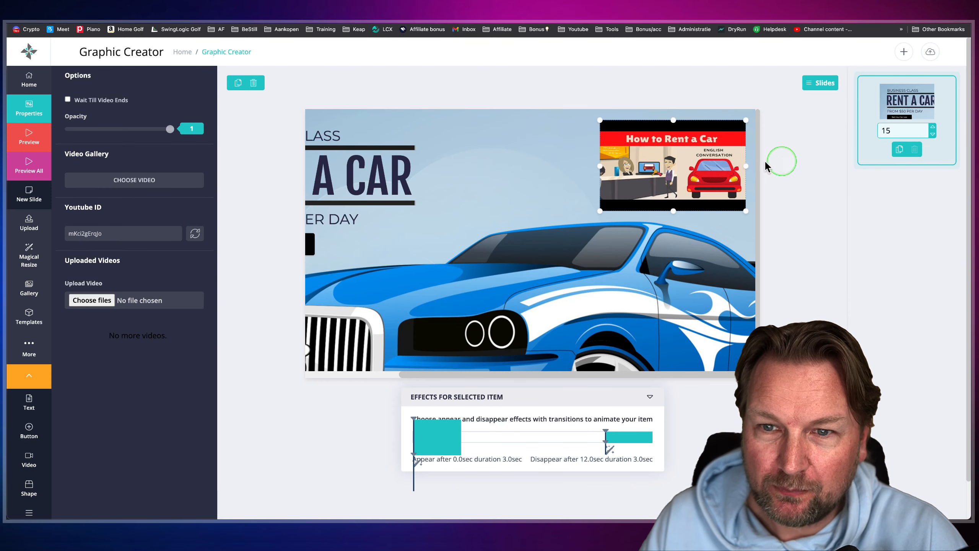
- Delete the YouTube video from the banner
{"action": "left_click", "coordinate": [253, 84]}
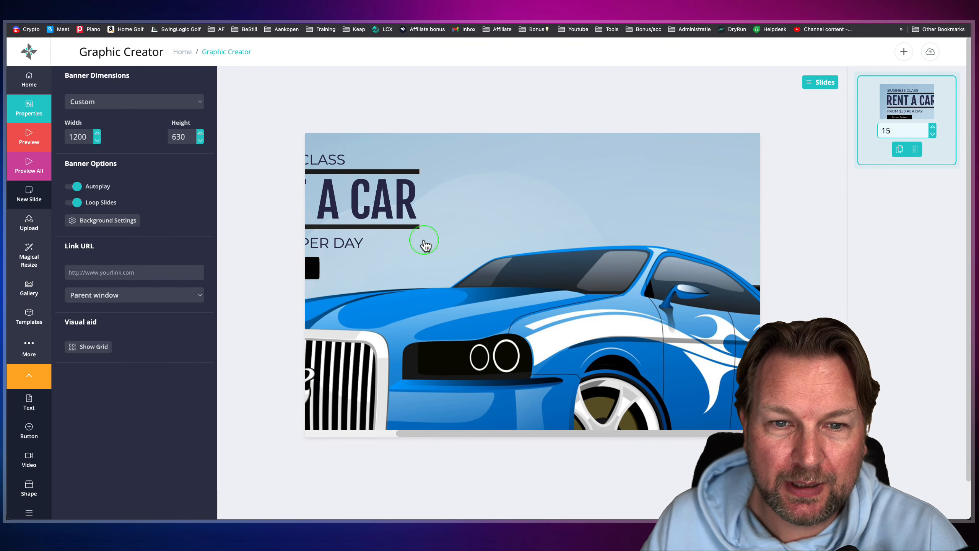
{"action": "scroll", "coordinate": [425, 245], "scroll_direction": "left", "scroll_amount": 5}
{"action": "scroll", "coordinate": [426, 245], "scroll_direction": "down", "scroll_amount": 1}
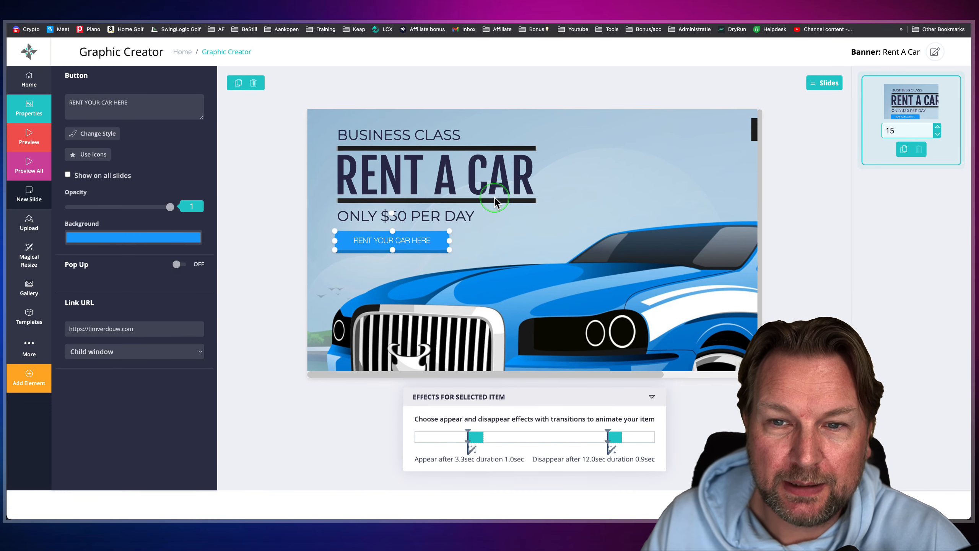
- Reload the live web page with the embedded car rental banner to watch its animation, then return to the banner editor
{"action": "scroll", "coordinate": [494, 195], "scroll_direction": "down", "scroll_amount": 3}
{"action": "scroll", "coordinate": [500, 198], "scroll_direction": "up", "scroll_amount": 2}
{"action": "scroll", "coordinate": [500, 198], "scroll_direction": "right", "scroll_amount": 1}
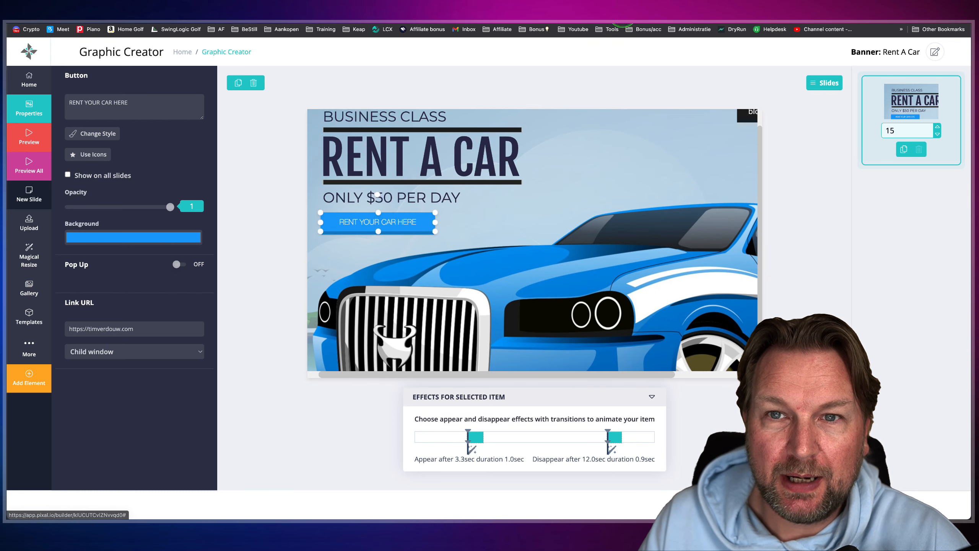
{"action": "left_click", "coordinate": [624, 5]}
{"action": "key", "text": "super+r"}
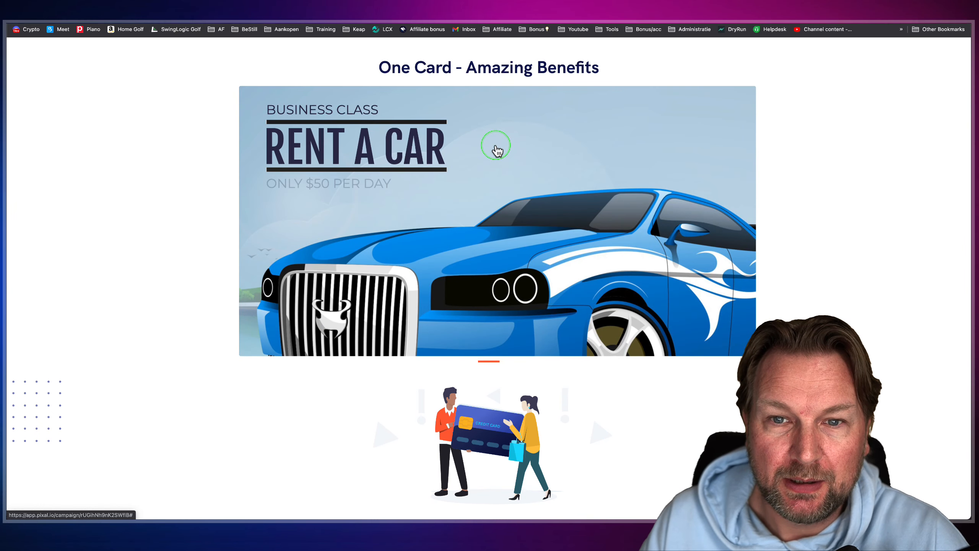
{"action": "left_click", "coordinate": [521, 6]}
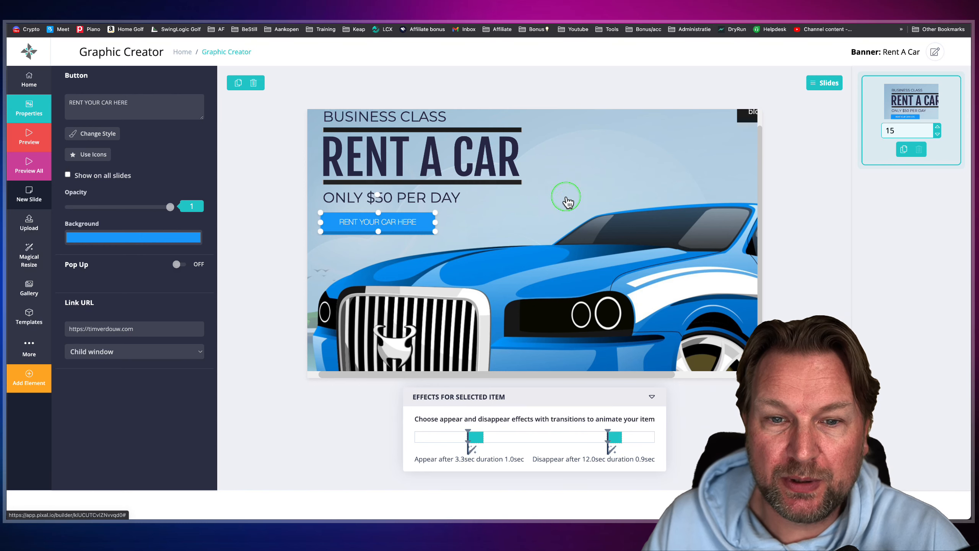
- Select the blog, shop and special menu in the banner's upper-right corner and locate the Menu element among the elements that can be added
{"action": "scroll", "coordinate": [569, 202], "scroll_direction": "right", "scroll_amount": 3}
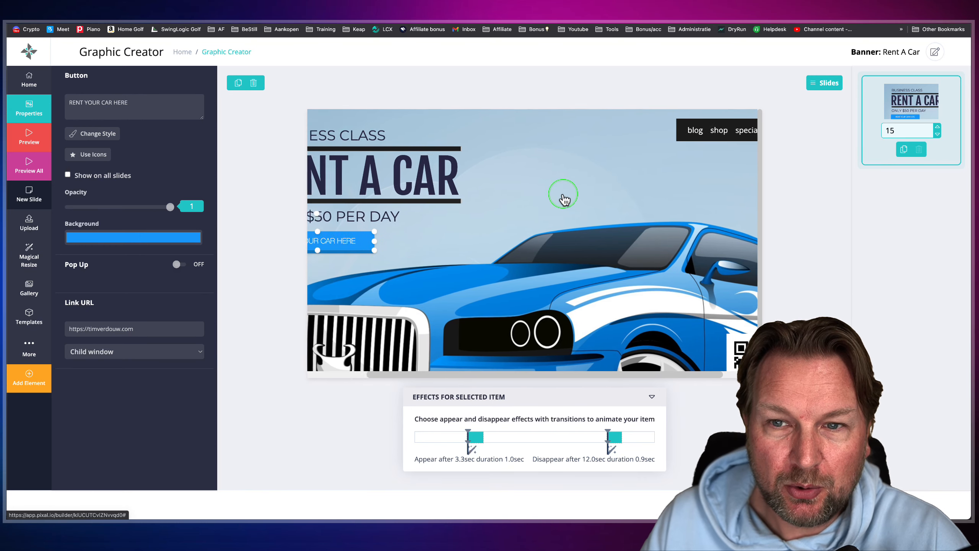
{"action": "scroll", "coordinate": [564, 198], "scroll_direction": "left", "scroll_amount": 3}
{"action": "scroll", "coordinate": [564, 199], "scroll_direction": "right", "scroll_amount": 4}
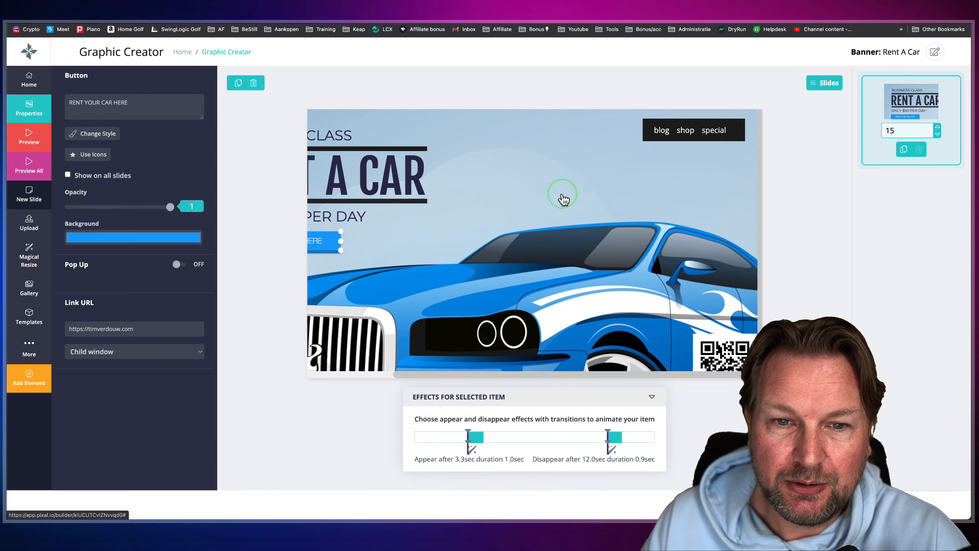
{"action": "left_click", "coordinate": [650, 133]}
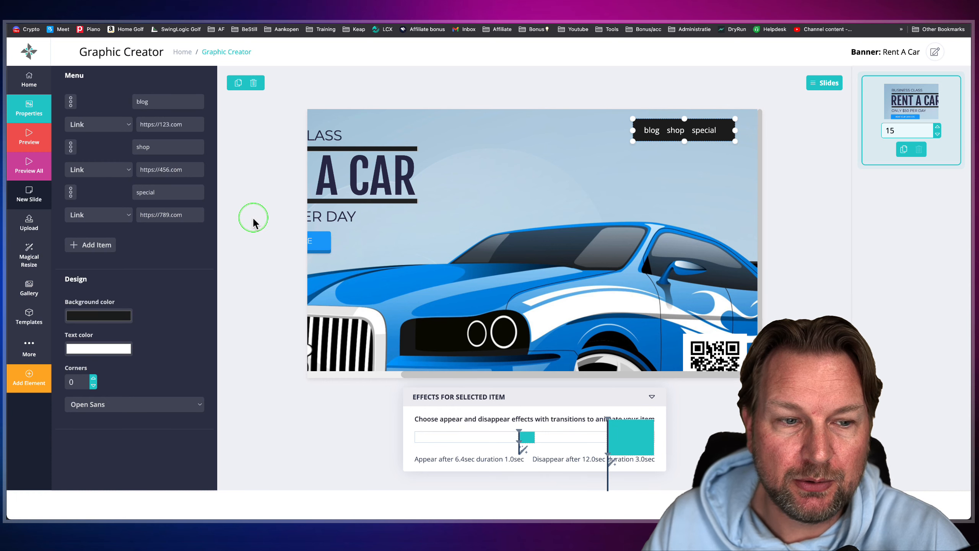
{"action": "left_click", "coordinate": [28, 378]}
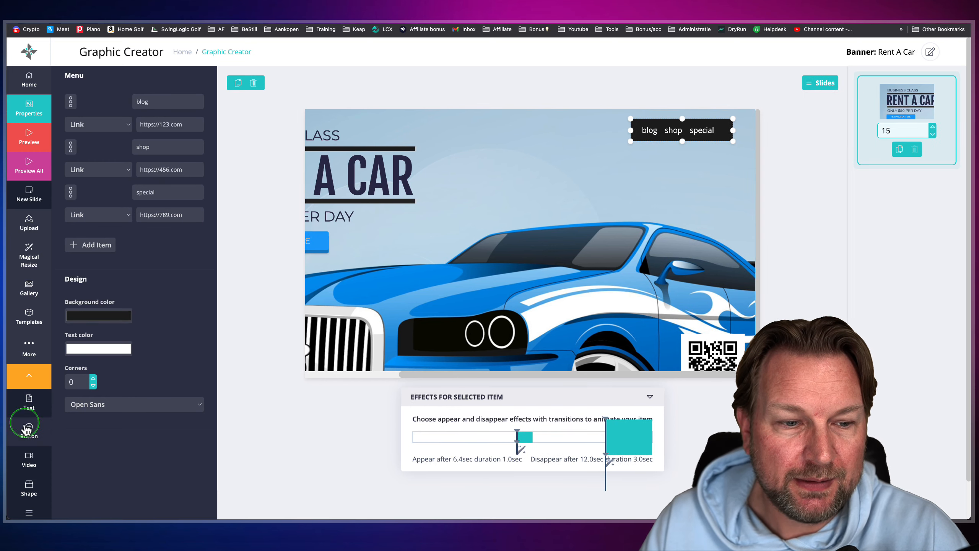
{"action": "scroll", "coordinate": [28, 428], "scroll_direction": "down", "scroll_amount": 1}
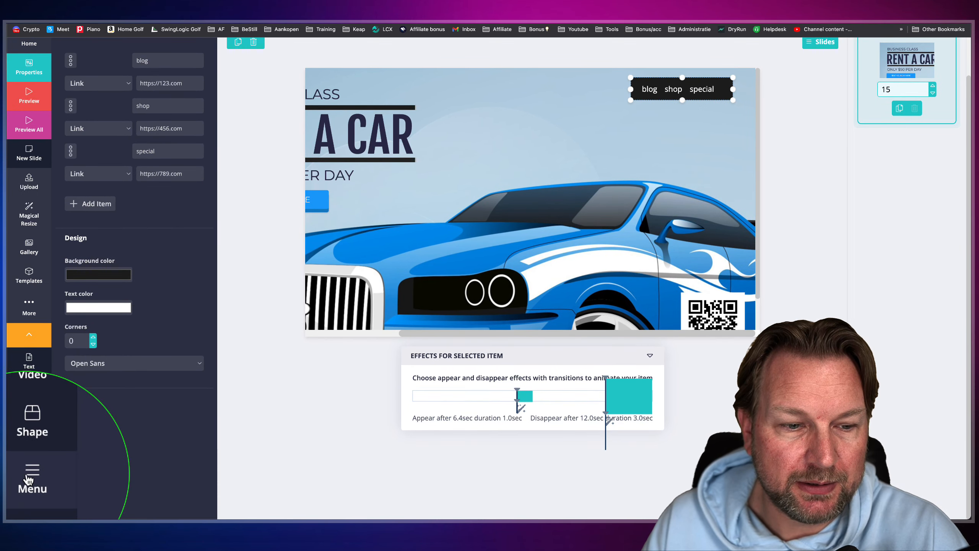
{"action": "scroll", "coordinate": [479, 199], "scroll_direction": "up", "scroll_amount": 1}
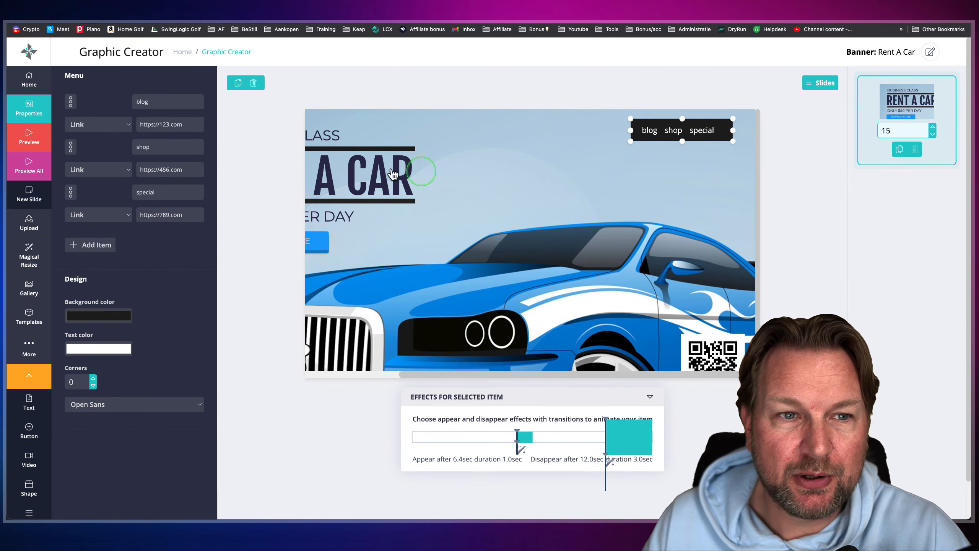
- Rename the menu's blog item to "Rental" and check its link type options, keeping it as Link
{"action": "double_click", "coordinate": [151, 102]}
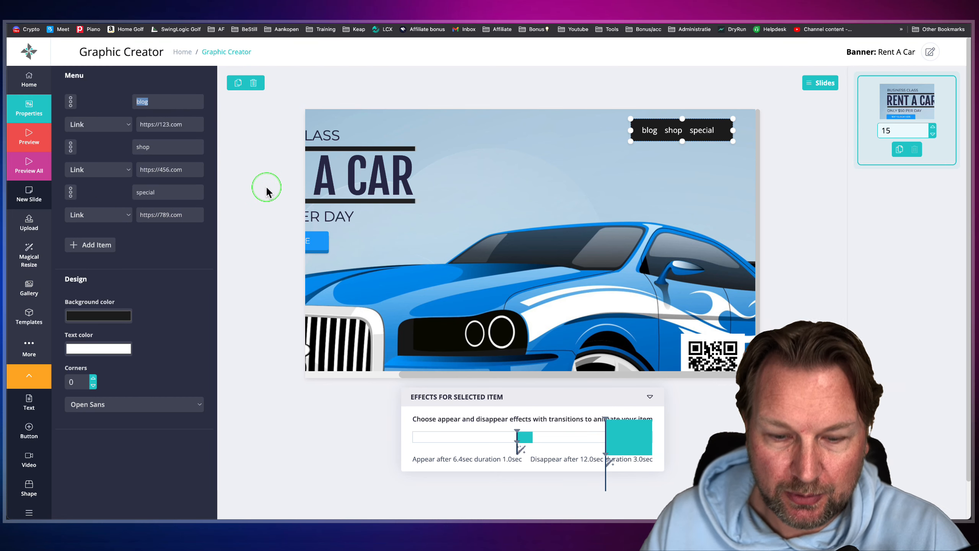
{"action": "type", "text": "Rental"}
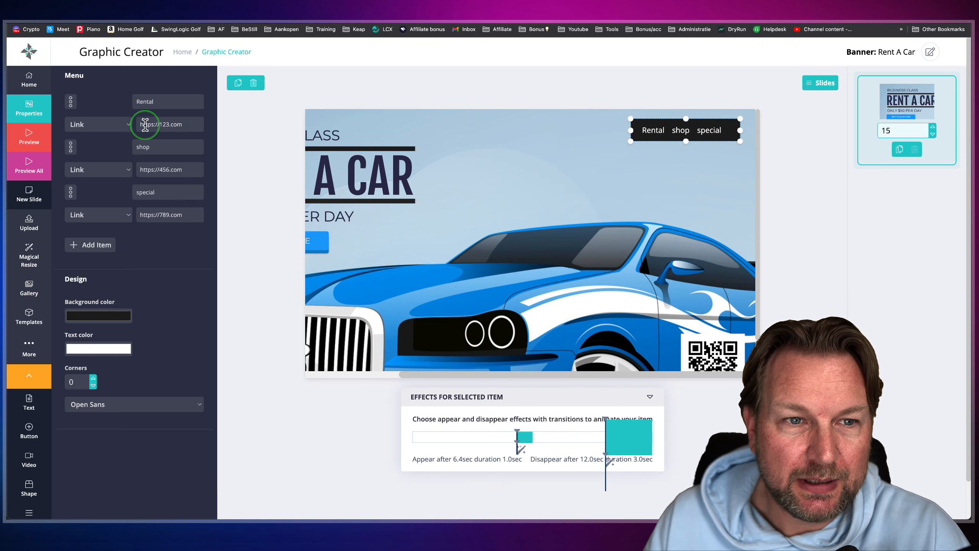
{"action": "left_click", "coordinate": [96, 123]}
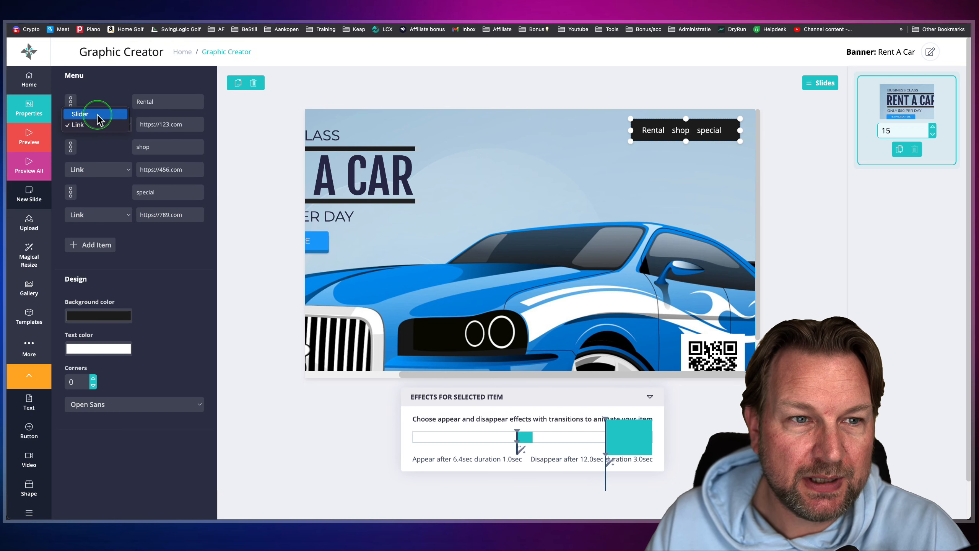
{"action": "left_click", "coordinate": [159, 129]}
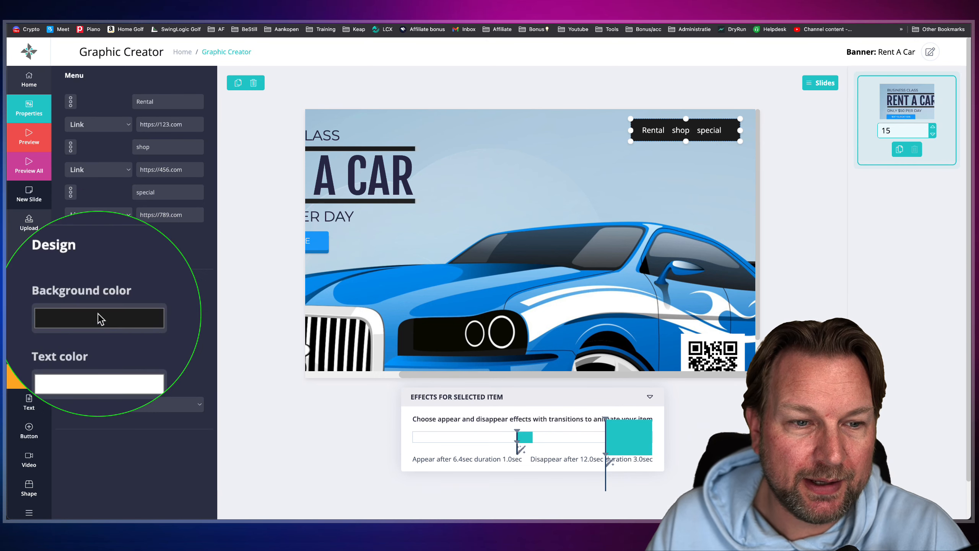
- Set the navigation menu's background color to a light blue with RGB 92, 119, 255
{"action": "left_click", "coordinate": [99, 316]}
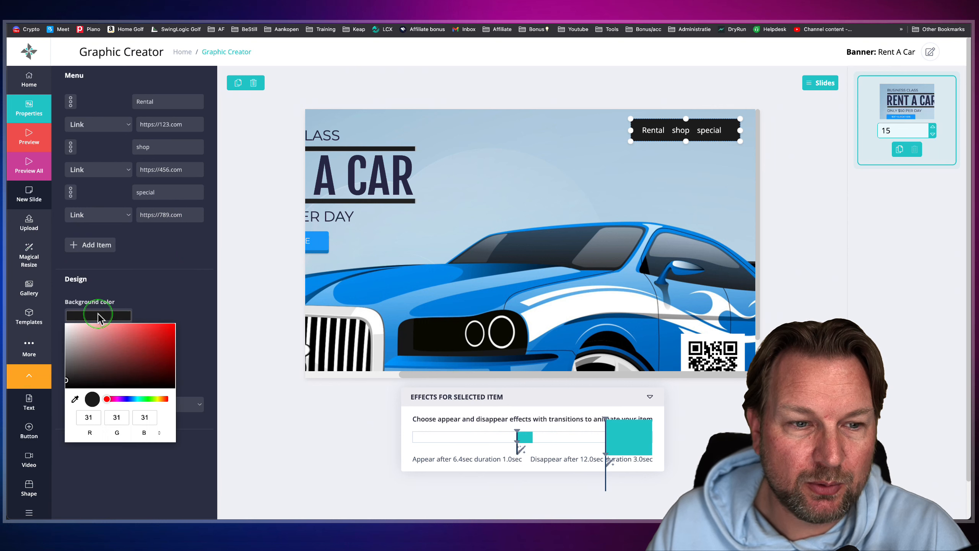
{"action": "left_click", "coordinate": [124, 399]}
{"action": "mouse_move", "coordinate": [137, 357]}
{"action": "left_mouse_down"}
{"action": "mouse_move", "coordinate": [147, 341]}
{"action": "mouse_move", "coordinate": [134, 349]}
{"action": "left_mouse_up"}
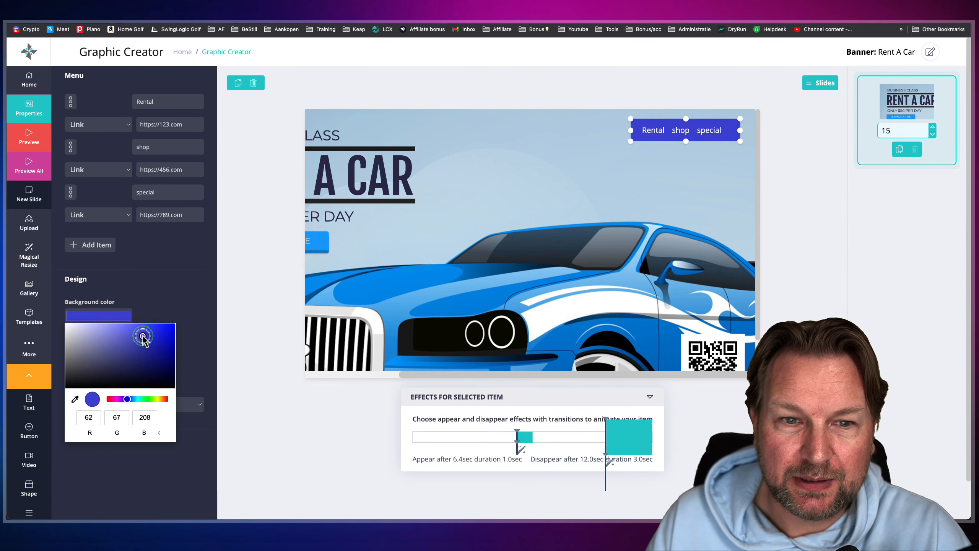
{"action": "left_click", "coordinate": [124, 400]}
{"action": "left_click_drag", "start_coordinate": [128, 401], "coordinate": [130, 401]}
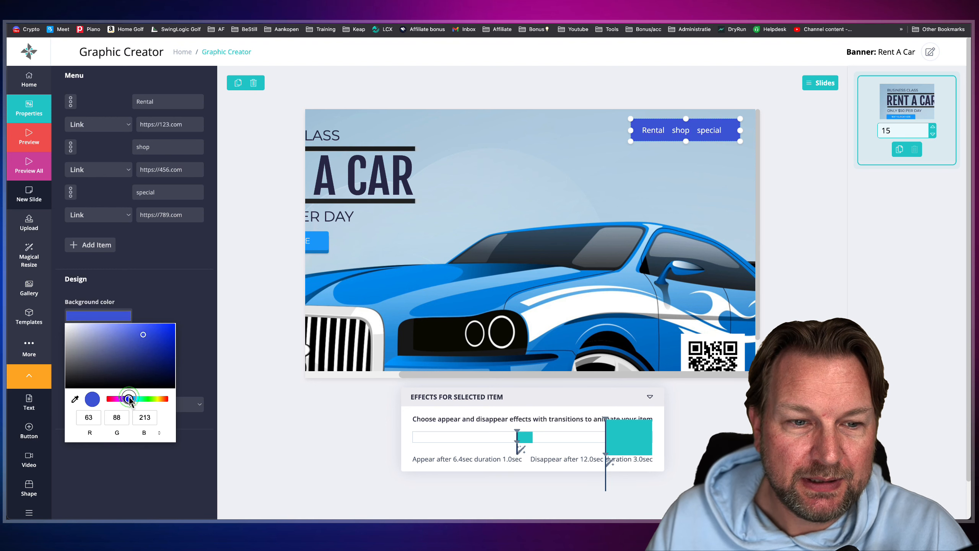
{"action": "mouse_move", "coordinate": [148, 331]}
{"action": "left_mouse_down"}
{"action": "mouse_move", "coordinate": [128, 321]}
{"action": "mouse_move", "coordinate": [136, 323]}
{"action": "left_mouse_up"}
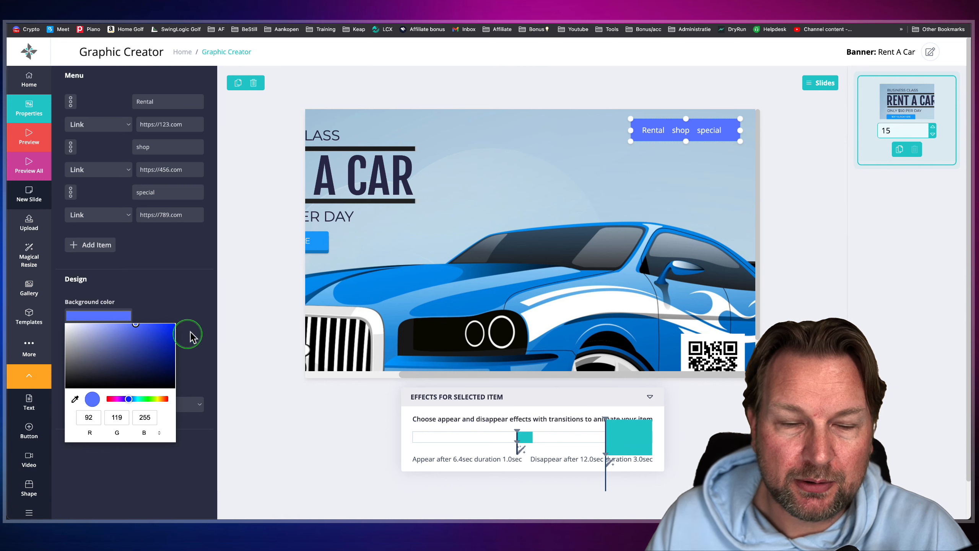
{"action": "left_click", "coordinate": [197, 290]}
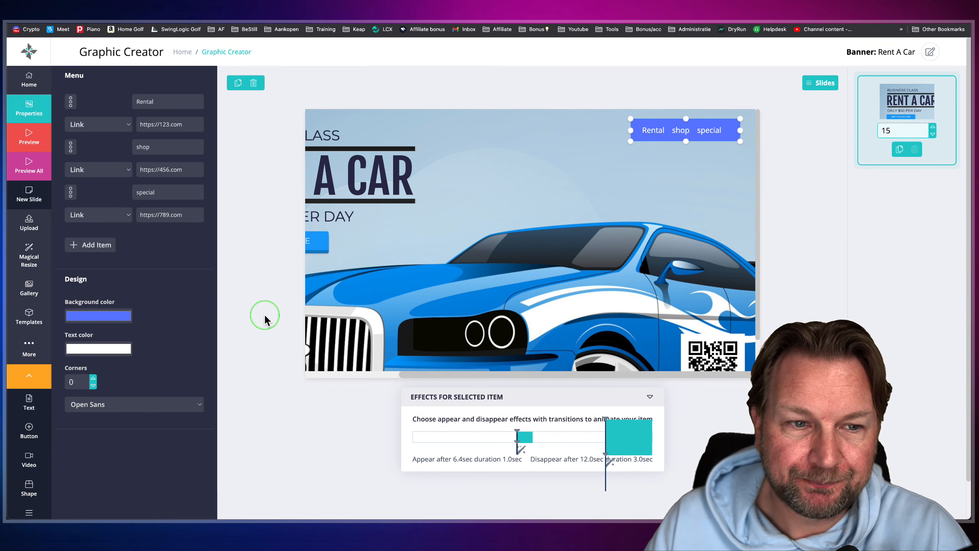
- Save the banner with the title and description "Rent A Car", then check its animation on the live web page
{"action": "left_click", "coordinate": [930, 52]}
{"action": "left_click", "coordinate": [448, 274]}
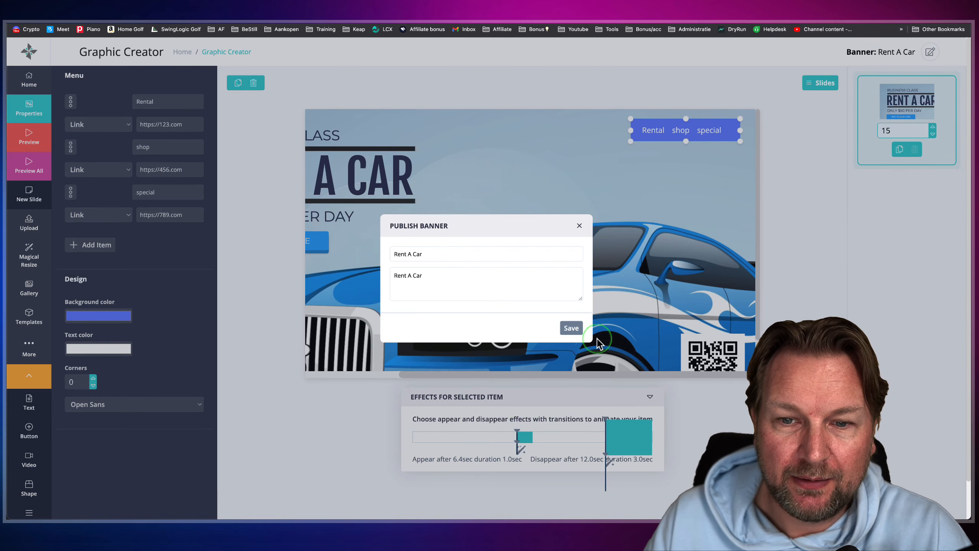
{"action": "left_click", "coordinate": [571, 328]}
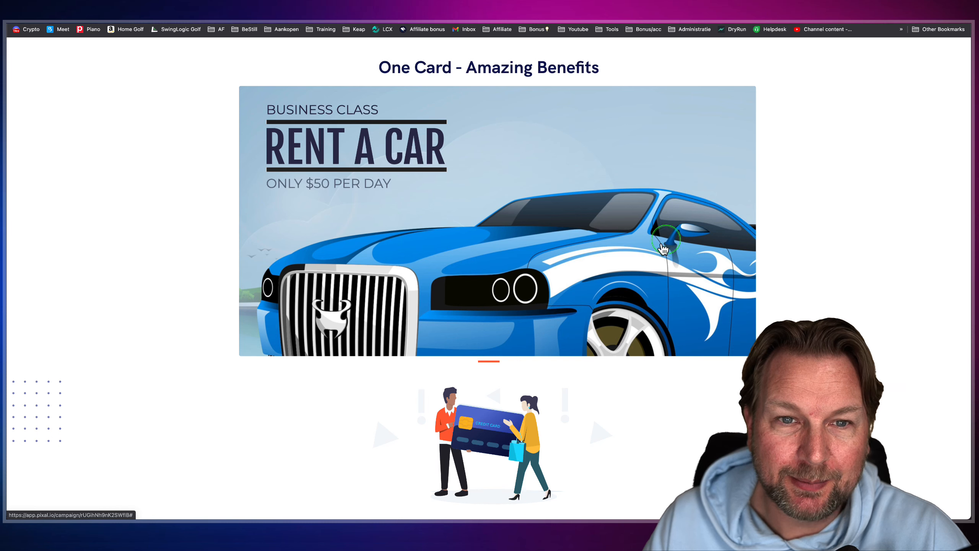
{"action": "left_click", "coordinate": [629, 223]}
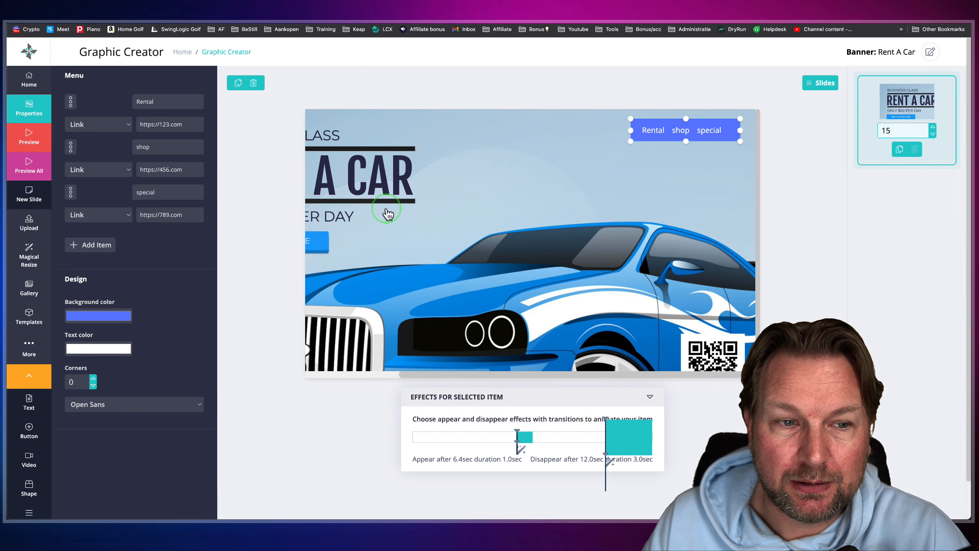
- Add a rectangle shape over the RENT A CAR heading, widen it to the heading's length and shift it to uncover the first letter
{"action": "scroll", "coordinate": [409, 250], "scroll_direction": "left", "scroll_amount": 5}
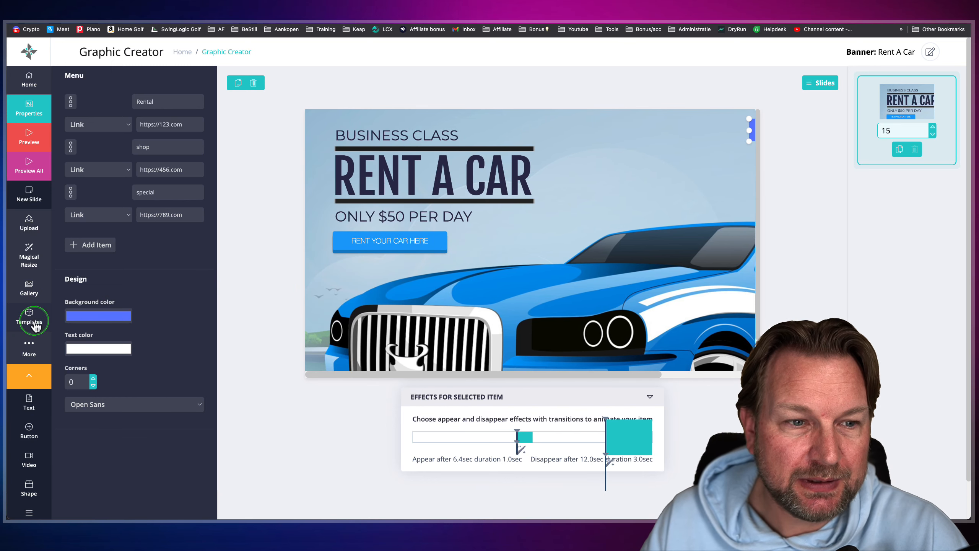
{"action": "scroll", "coordinate": [30, 326], "scroll_direction": "down", "scroll_amount": 2}
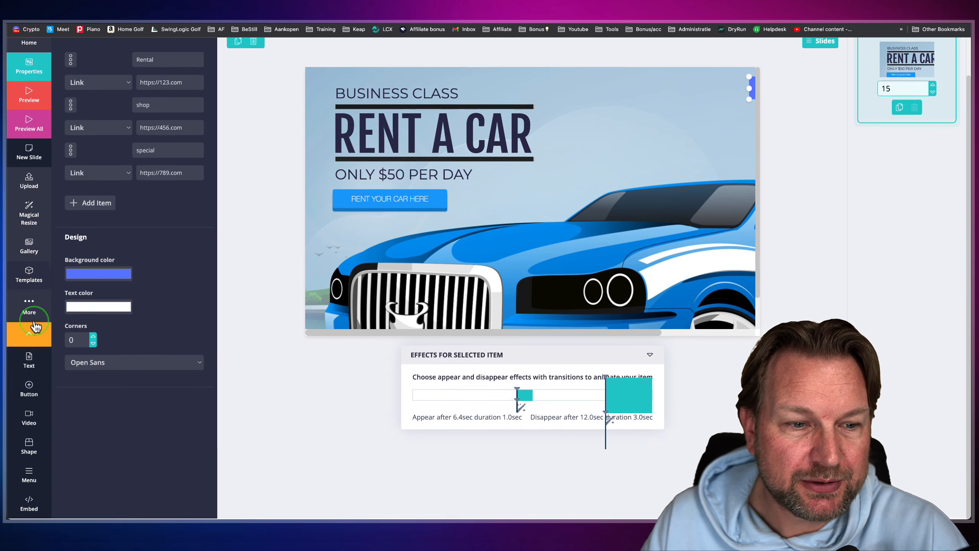
{"action": "left_click", "coordinate": [29, 440]}
{"action": "left_click", "coordinate": [169, 76]}
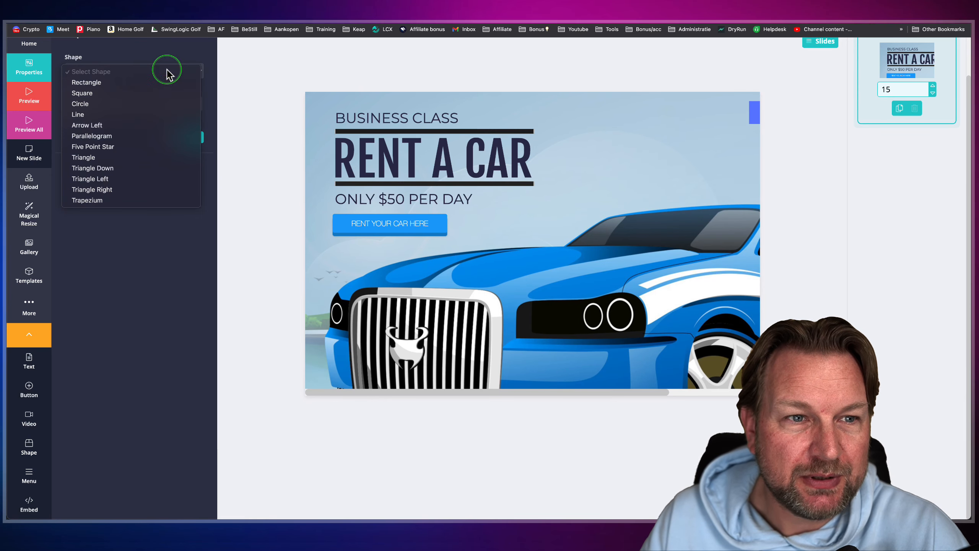
{"action": "left_click", "coordinate": [120, 82]}
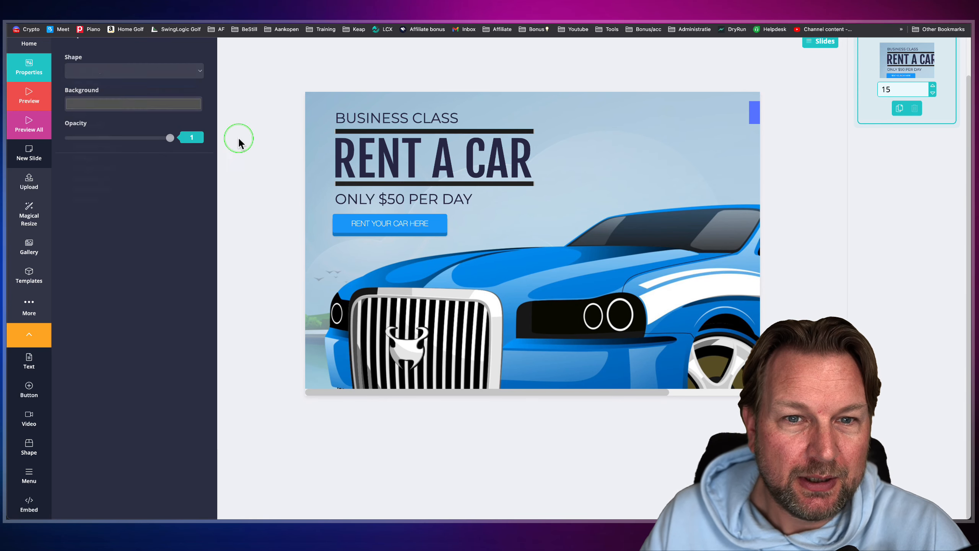
{"action": "left_click_drag", "start_coordinate": [350, 111], "coordinate": [362, 150]}
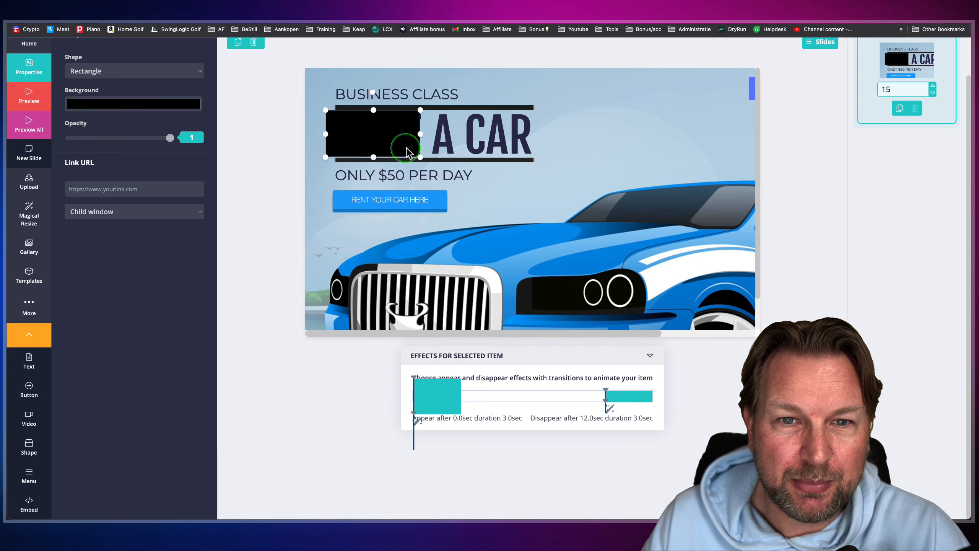
{"action": "left_click_drag", "start_coordinate": [427, 136], "coordinate": [541, 135]}
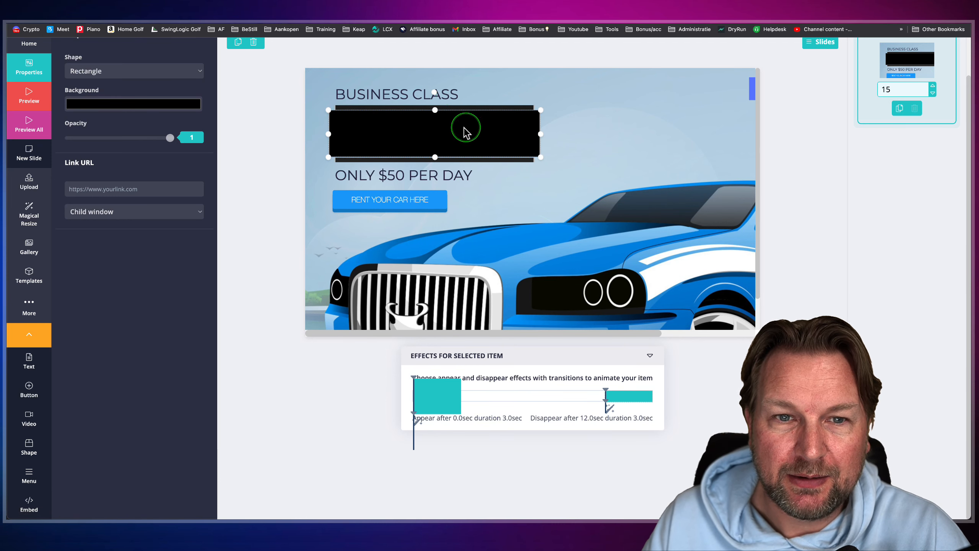
{"action": "left_click_drag", "start_coordinate": [463, 127], "coordinate": [493, 125]}
- Bring the RENT A CAR text in front of the black rectangle
{"action": "left_click", "coordinate": [346, 129]}
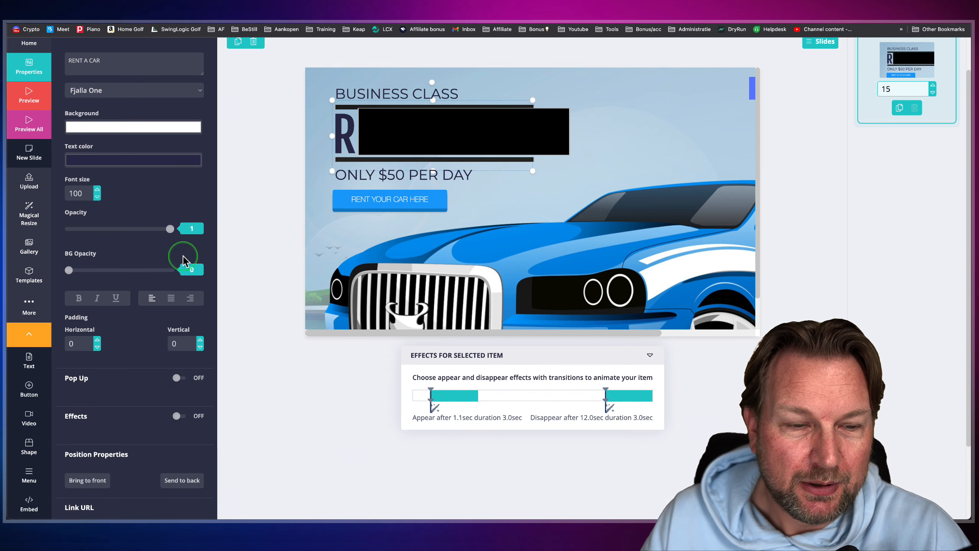
{"action": "scroll", "coordinate": [186, 255], "scroll_direction": "down", "scroll_amount": 3}
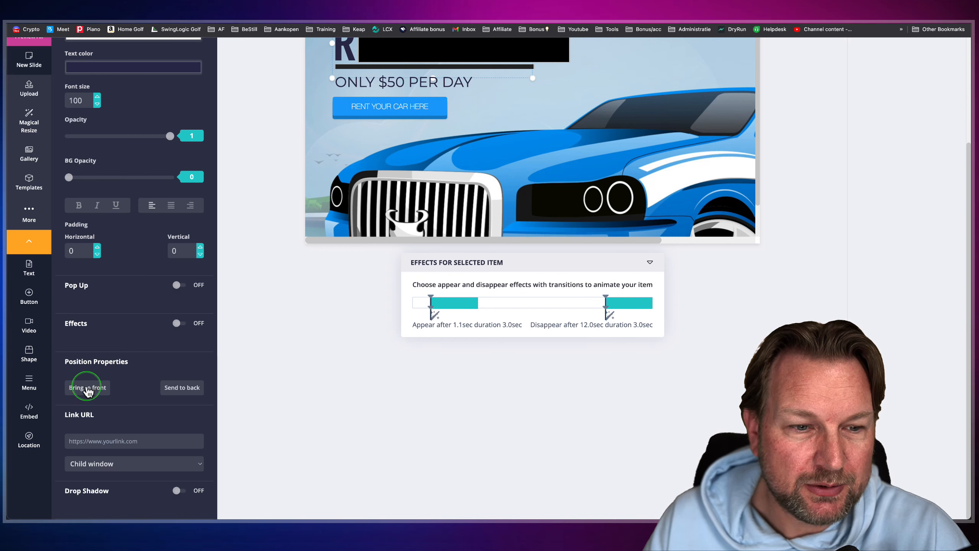
{"action": "left_click", "coordinate": [87, 388]}
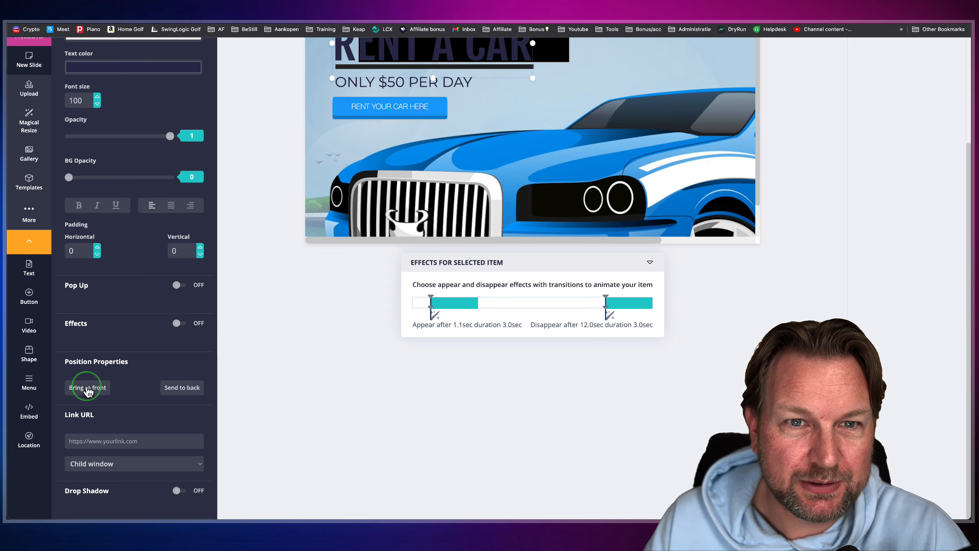
{"action": "scroll", "coordinate": [299, 216], "scroll_direction": "up", "scroll_amount": 5}
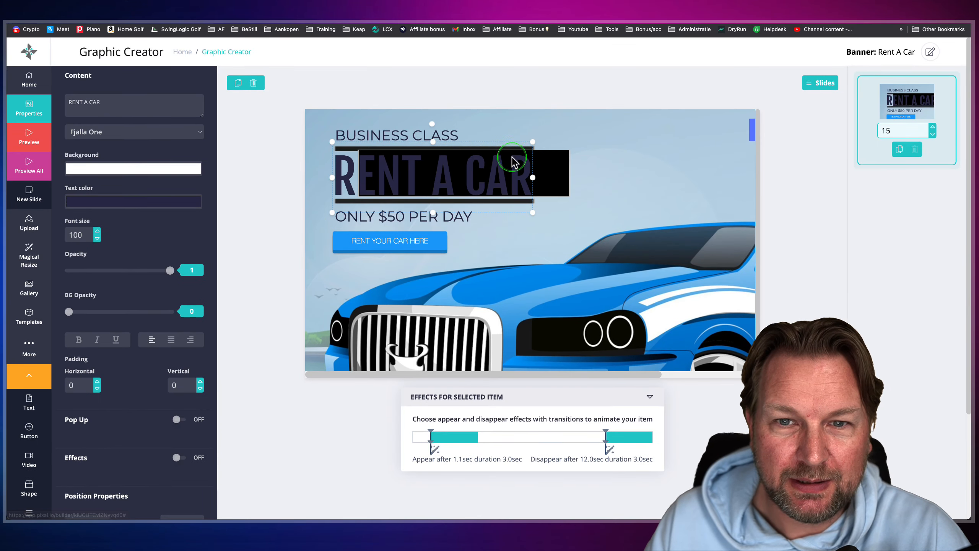
- Shrink the RENT A CAR text slightly and fit the black rectangle behind it between the two heading lines
{"action": "left_click_drag", "start_coordinate": [532, 145], "coordinate": [522, 148]}
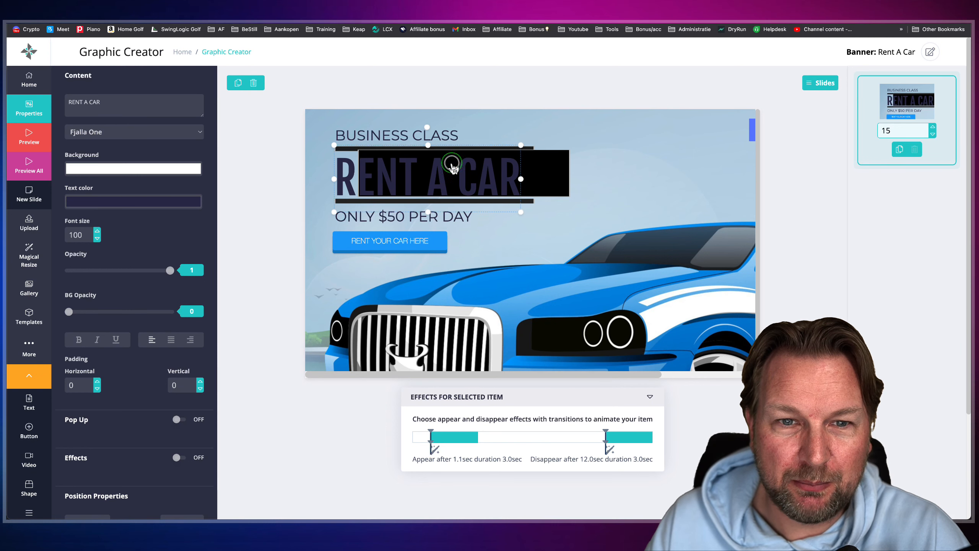
{"action": "left_click_drag", "start_coordinate": [454, 164], "coordinate": [455, 164]}
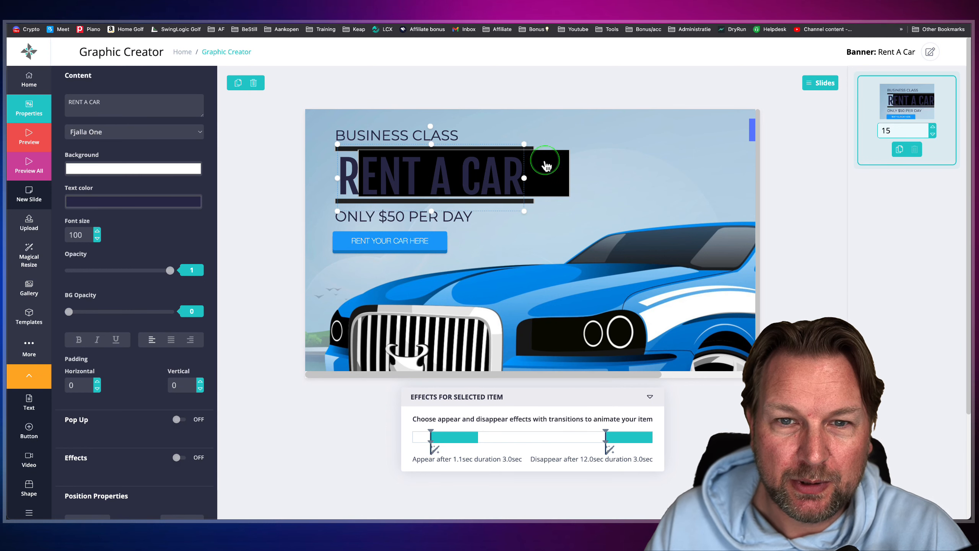
{"action": "mouse_move", "coordinate": [547, 164]}
{"action": "left_mouse_down"}
{"action": "mouse_move", "coordinate": [521, 165]}
{"action": "mouse_move", "coordinate": [531, 176]}
{"action": "left_mouse_up"}
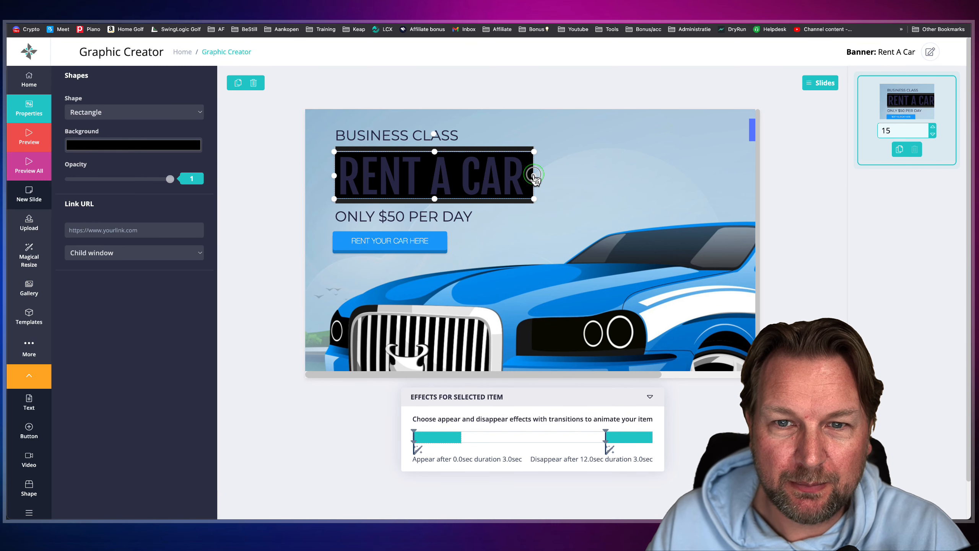
- Change the rectangle's background to off-white RGB 245, 245, 245 and save the banner
{"action": "left_click", "coordinate": [152, 145]}
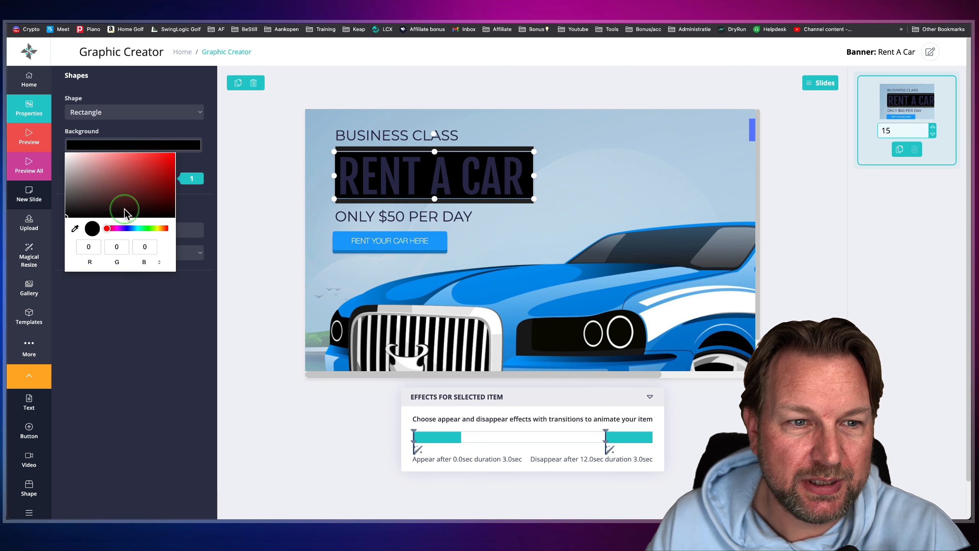
{"action": "left_click_drag", "start_coordinate": [85, 205], "coordinate": [66, 156]}
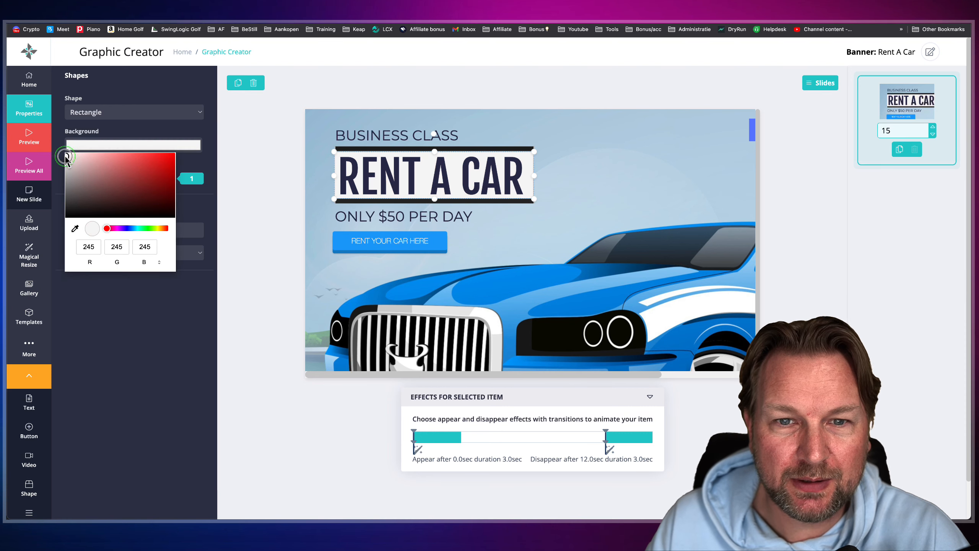
{"action": "left_click", "coordinate": [560, 282]}
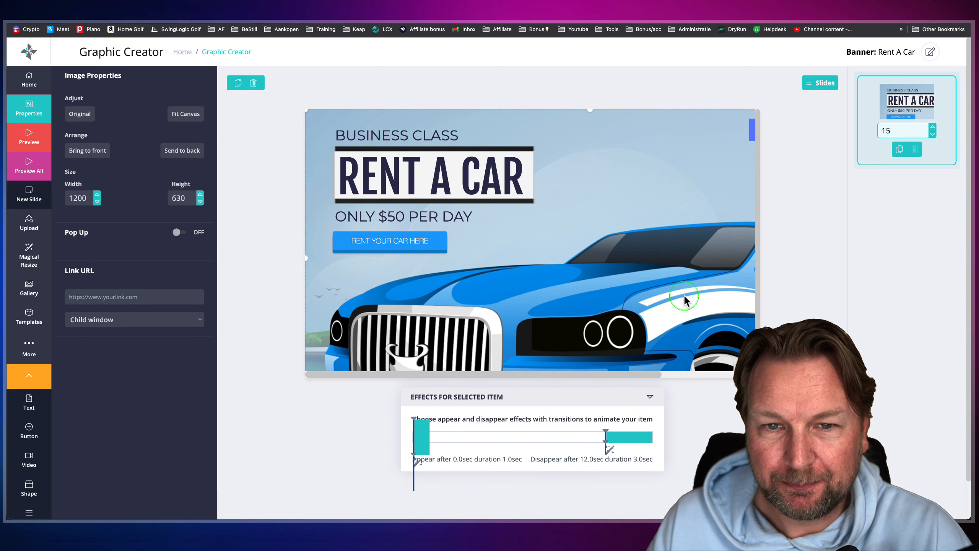
{"action": "left_click", "coordinate": [928, 58]}
{"action": "left_click", "coordinate": [572, 329]}
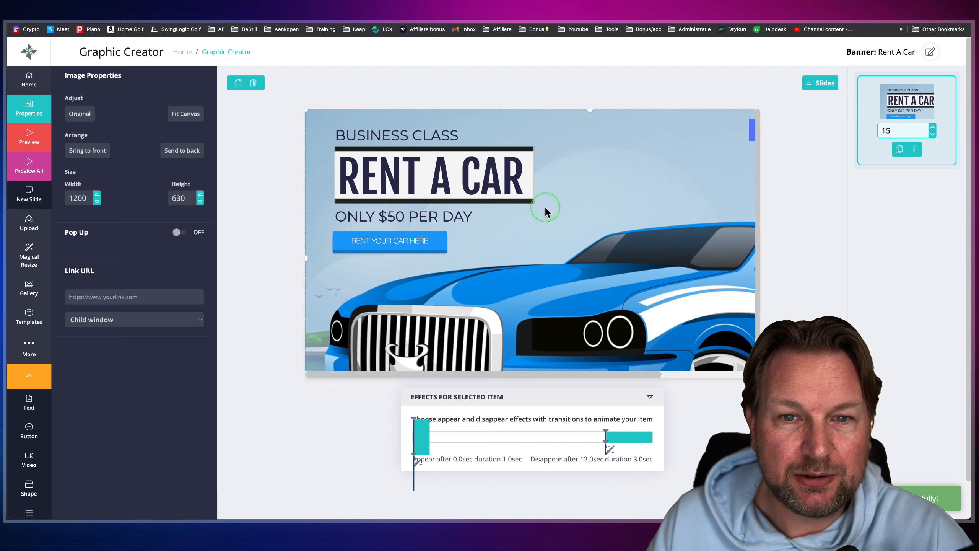
- Nudge the RENT A CAR text to the right and set the rectangle to appear after 0.9 sec with a 1.0 sec duration
{"action": "left_click", "coordinate": [421, 171]}
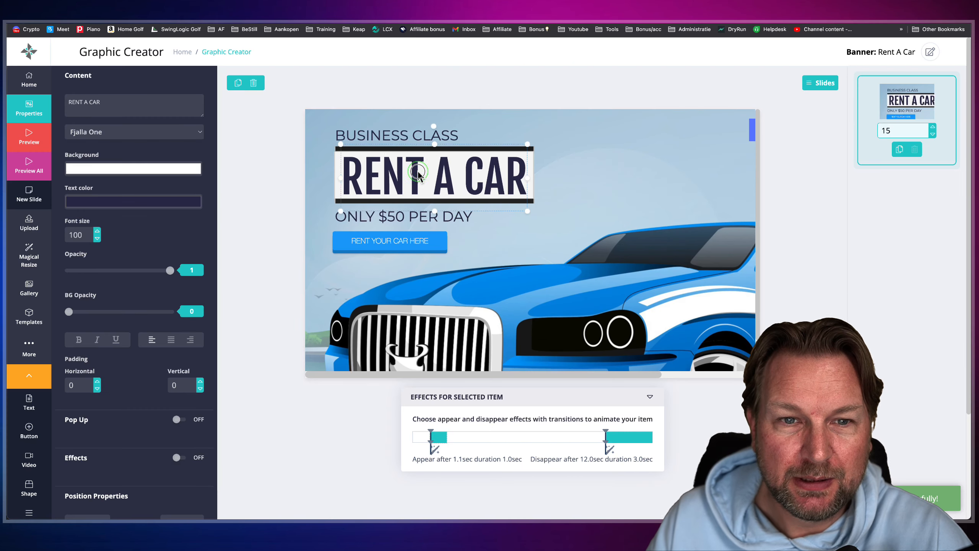
{"action": "left_click", "coordinate": [338, 176]}
{"action": "left_click", "coordinate": [434, 435]}
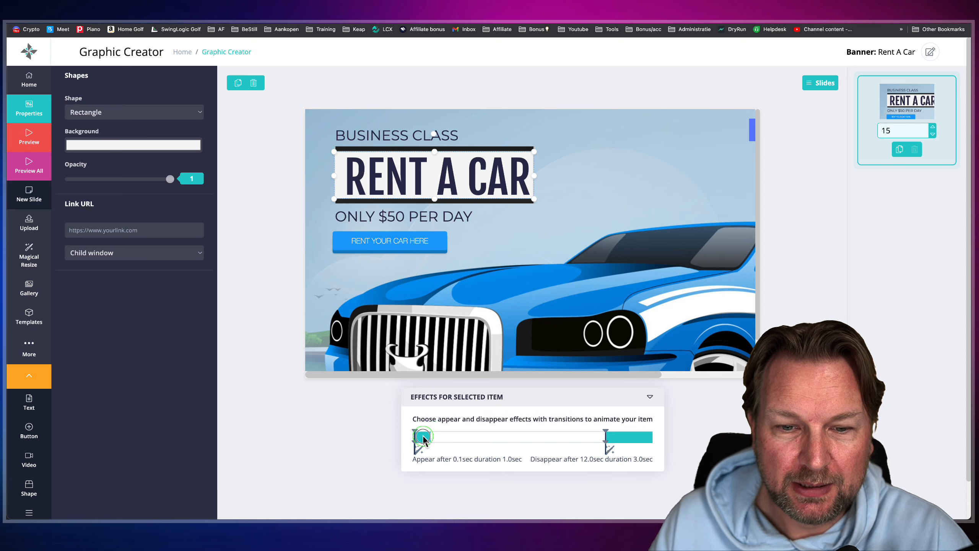
{"action": "left_click_drag", "start_coordinate": [429, 439], "coordinate": [435, 439]}
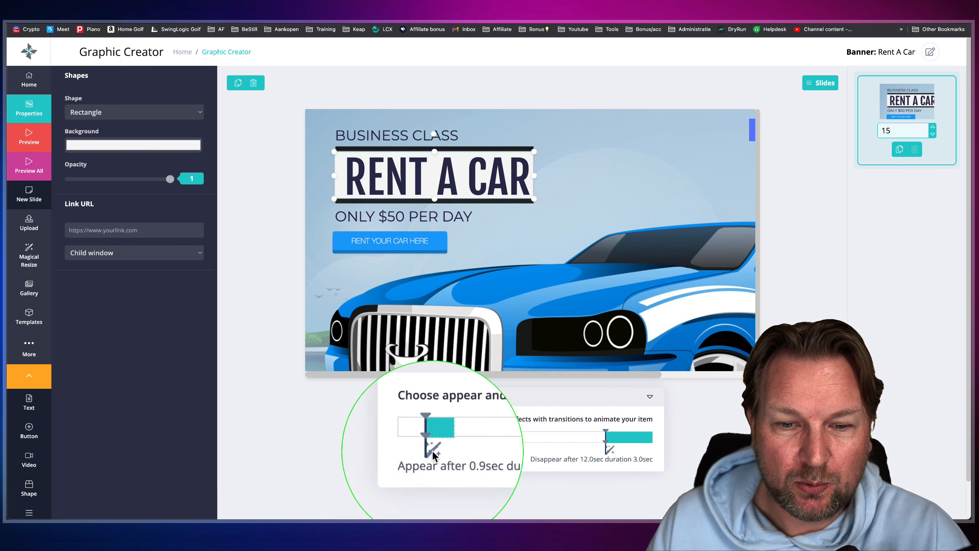
- Apply an appear effect to the rectangle with position Right and Ease Out Elastic easing
{"action": "left_click", "coordinate": [433, 450]}
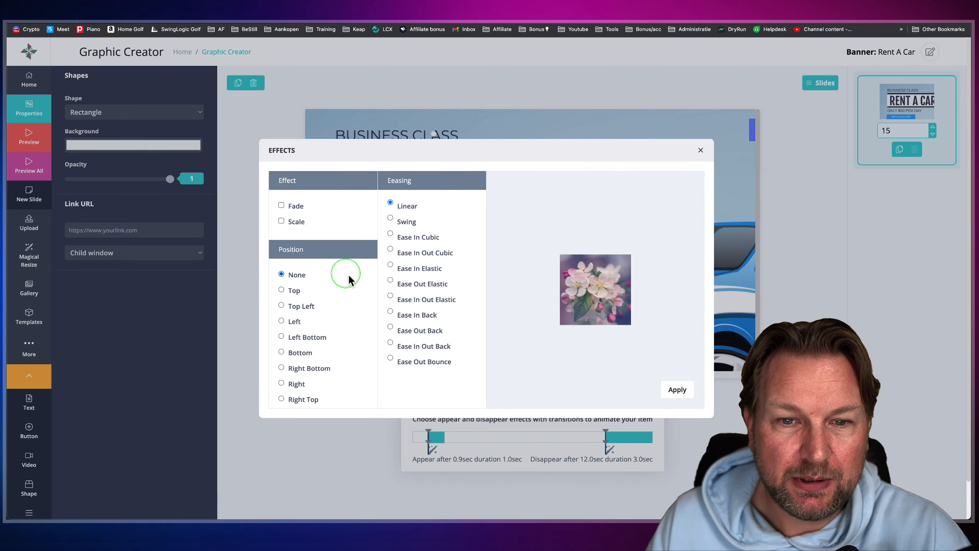
{"action": "left_click", "coordinate": [282, 383]}
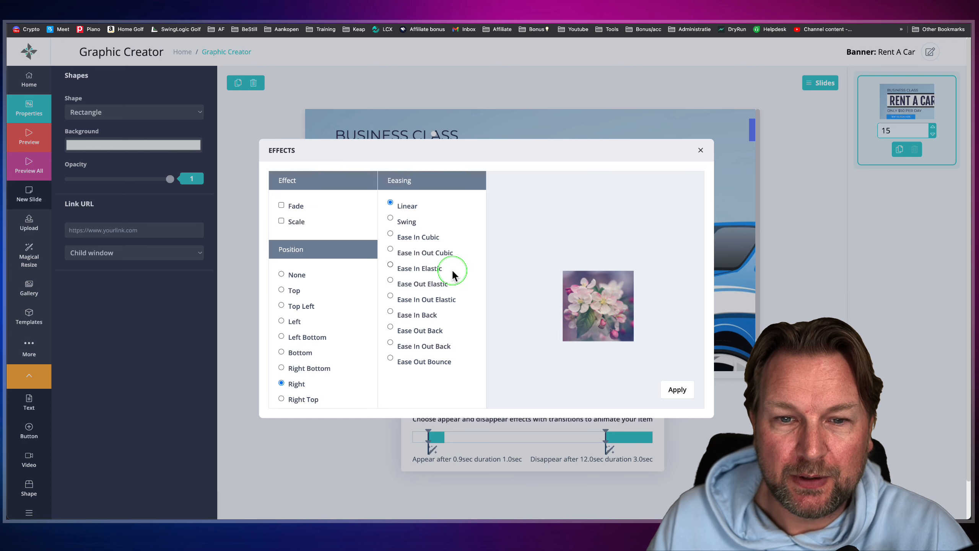
{"action": "left_click", "coordinate": [391, 285]}
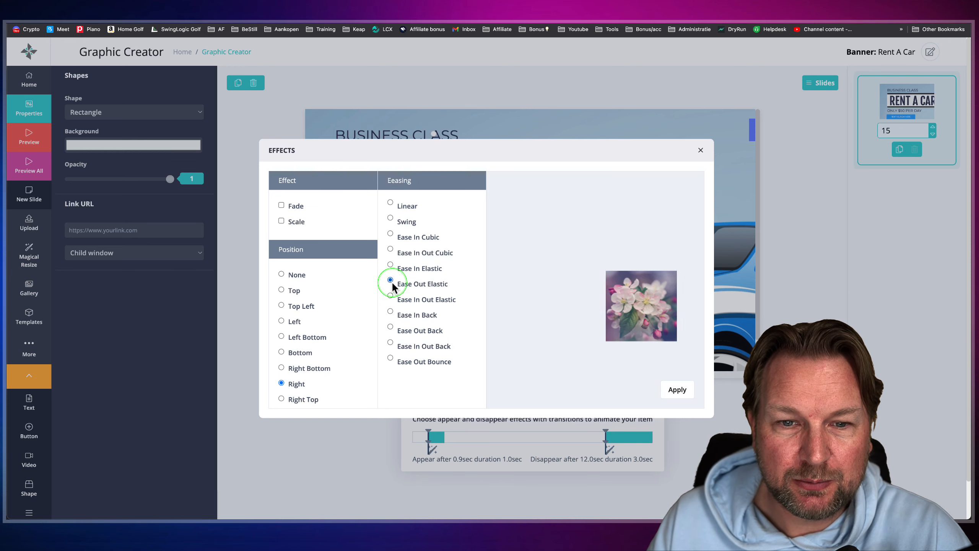
{"action": "left_click", "coordinate": [657, 383]}
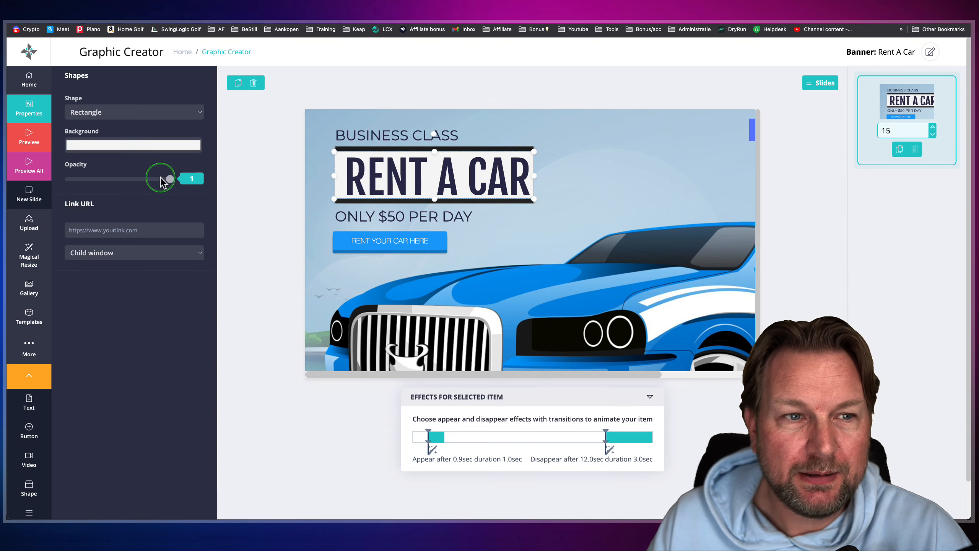
- Preview the slide to watch the rectangle's entrance animation, then return to the banner and look over its canvas
{"action": "left_click", "coordinate": [29, 142]}
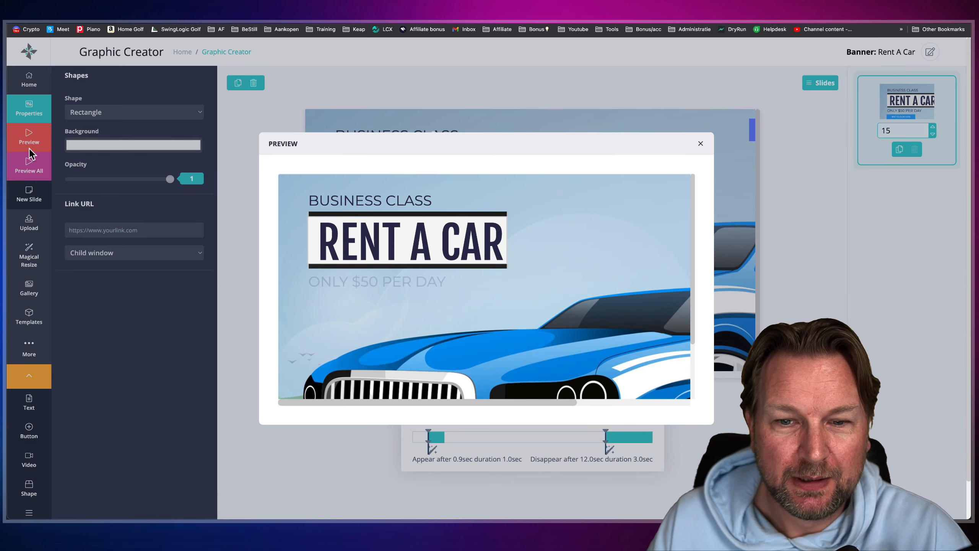
{"action": "left_click", "coordinate": [700, 144]}
{"action": "left_click", "coordinate": [537, 173]}
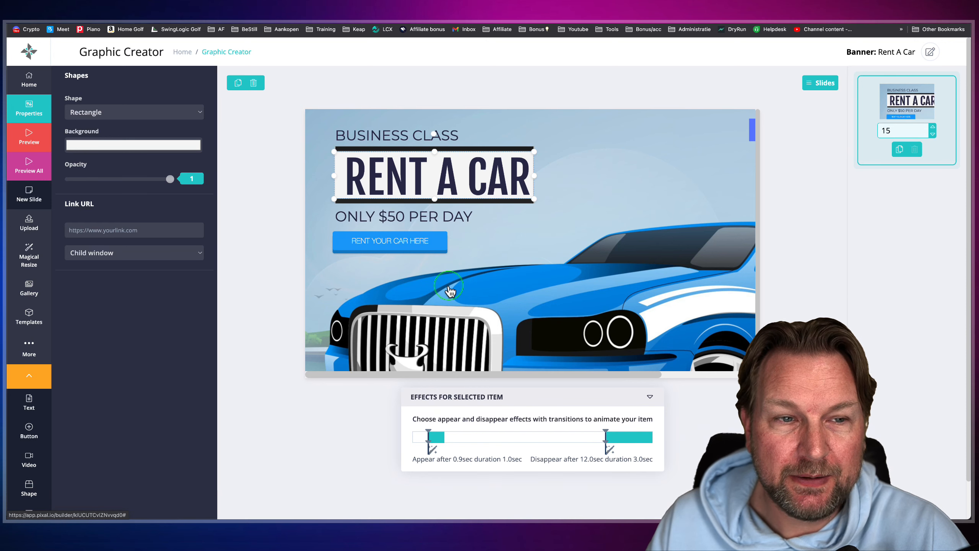
{"action": "scroll", "coordinate": [450, 291], "scroll_direction": "down", "scroll_amount": 1}
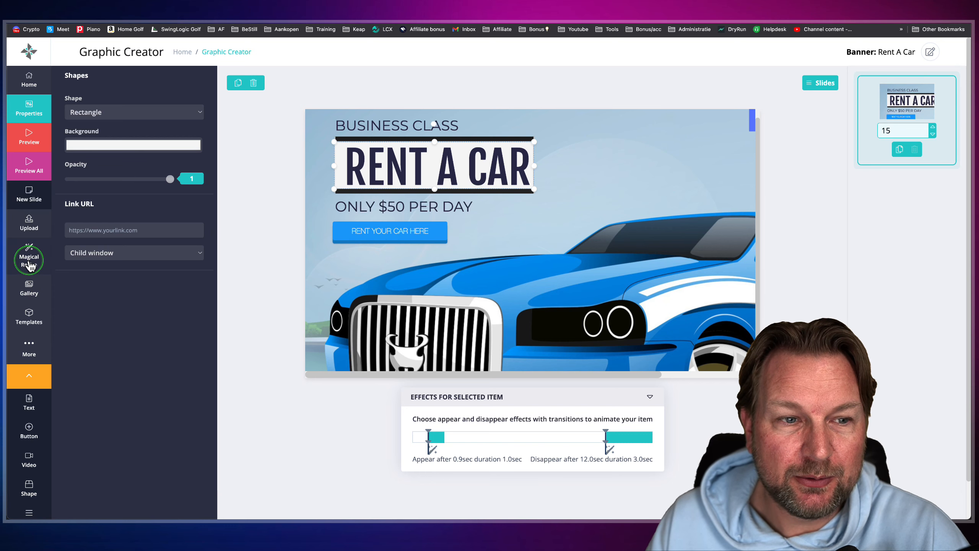
- Load the JPEG of the blonde woman beside a dark circle from Downloads for upload
{"action": "left_click", "coordinate": [29, 224]}
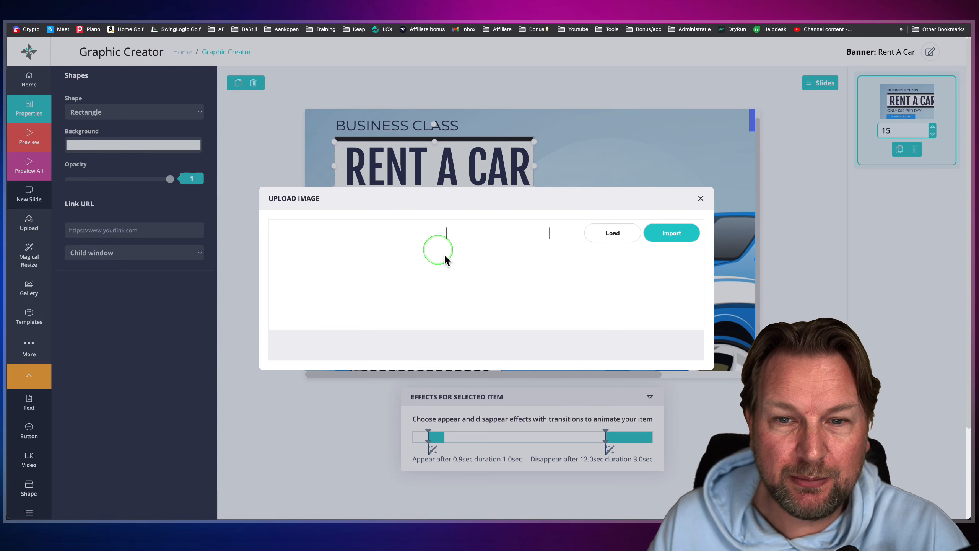
{"action": "left_click", "coordinate": [662, 234]}
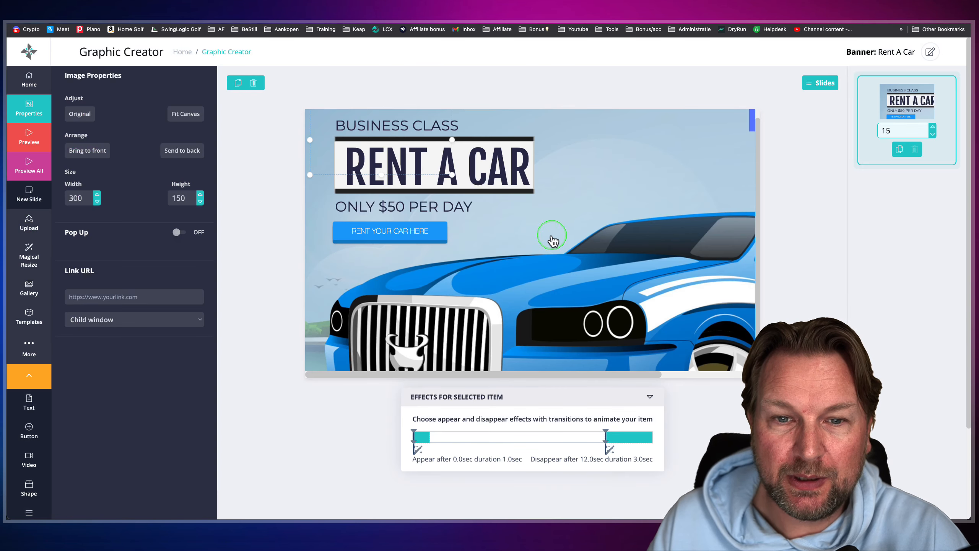
{"action": "left_click", "coordinate": [29, 223]}
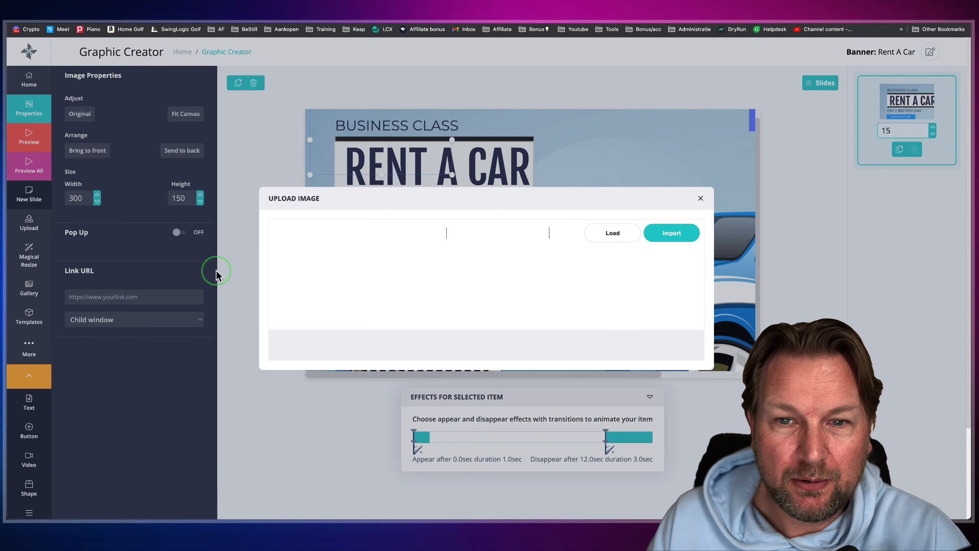
{"action": "left_click", "coordinate": [613, 233]}
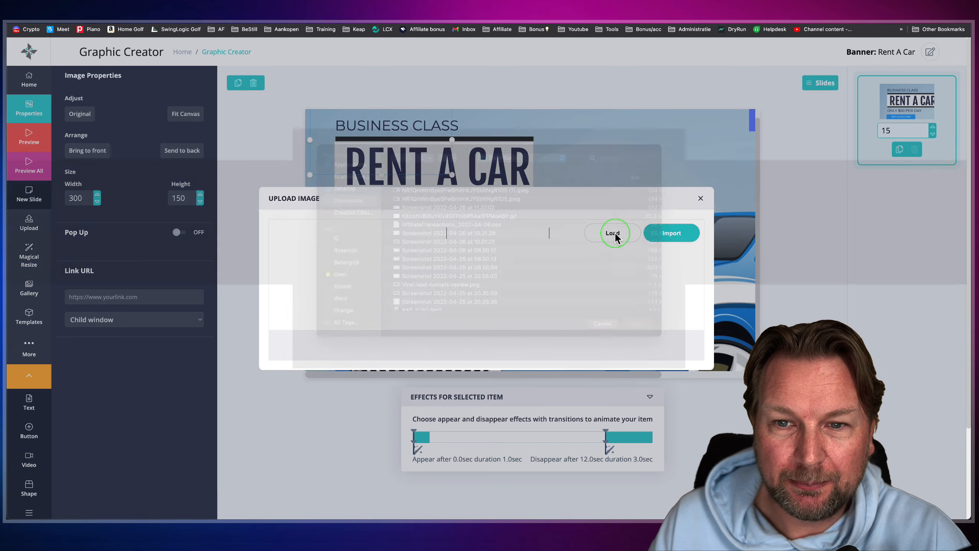
{"action": "left_click", "coordinate": [461, 204]}
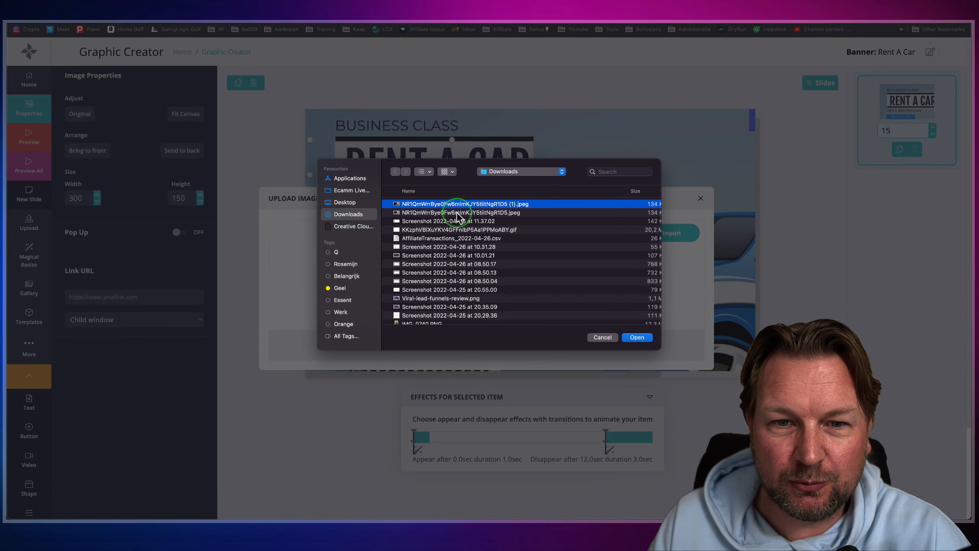
{"action": "left_click", "coordinate": [459, 213]}
{"action": "key", "text": "space"}
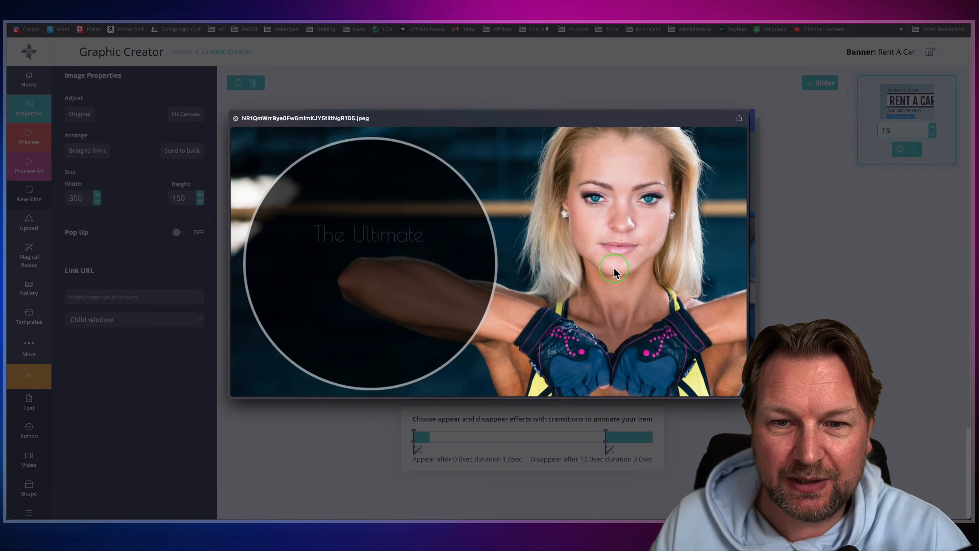
{"action": "left_click", "coordinate": [653, 299]}
{"action": "left_click", "coordinate": [638, 338]}
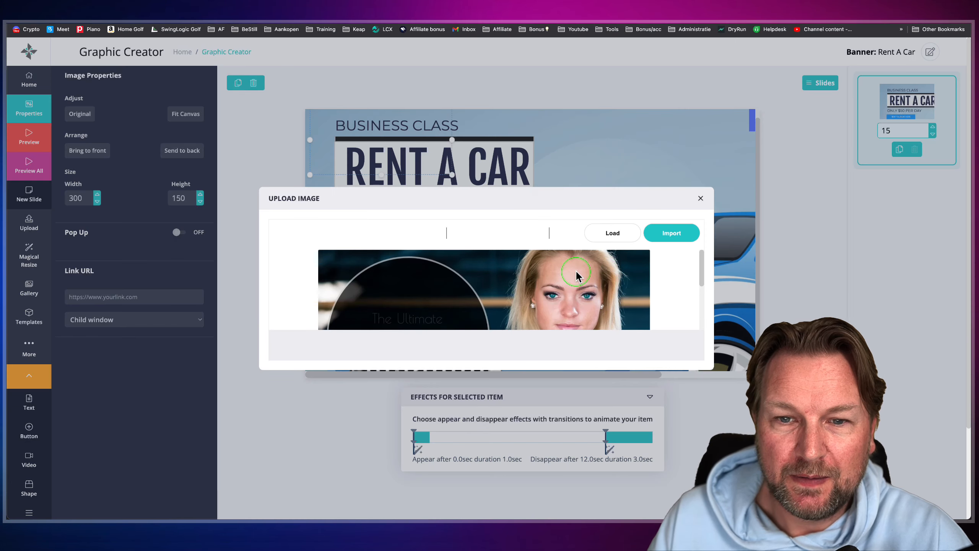
- Import the loaded image onto the banner canvas, nudge it slightly up and left, and delete it
{"action": "scroll", "coordinate": [576, 285], "scroll_direction": "down", "scroll_amount": 5}
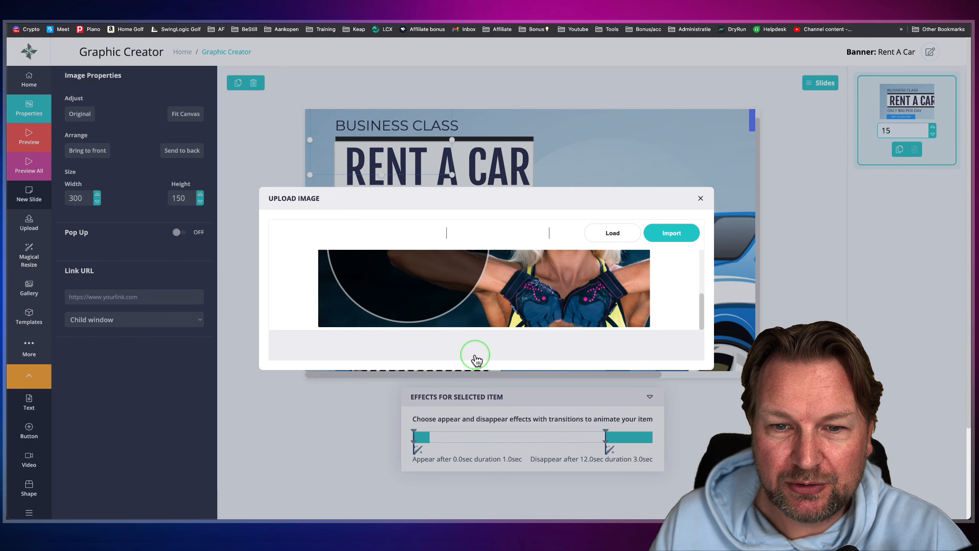
{"action": "left_click", "coordinate": [677, 245]}
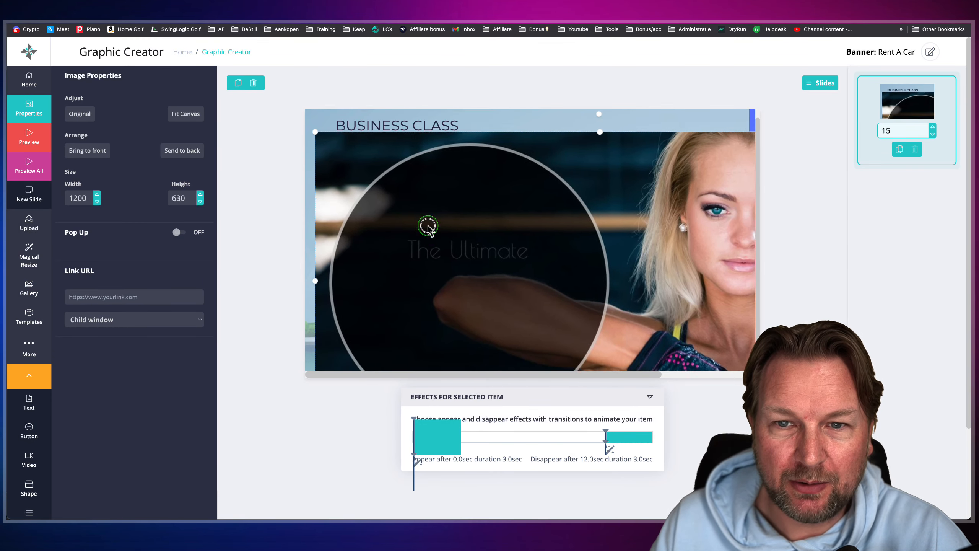
{"action": "left_click_drag", "start_coordinate": [428, 225], "coordinate": [424, 221]}
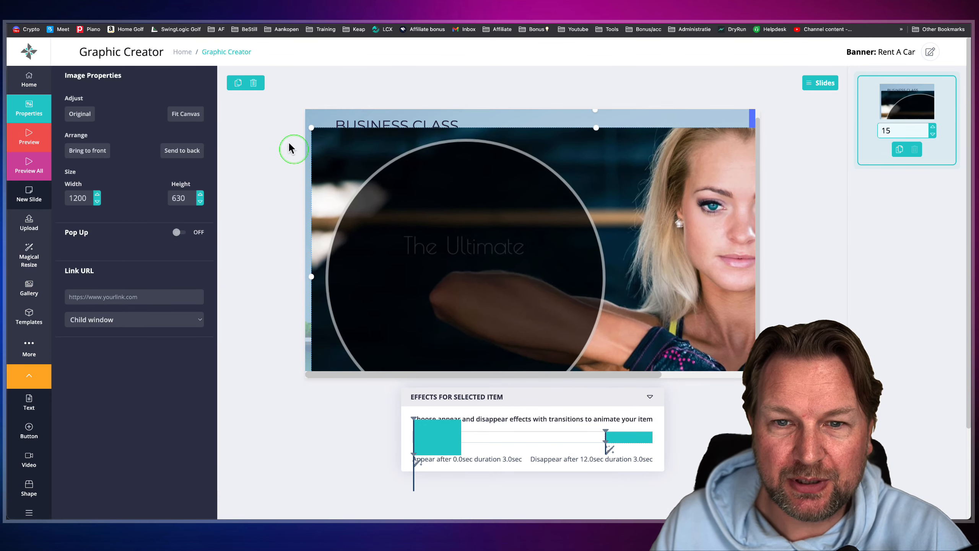
{"action": "left_click", "coordinate": [253, 83]}
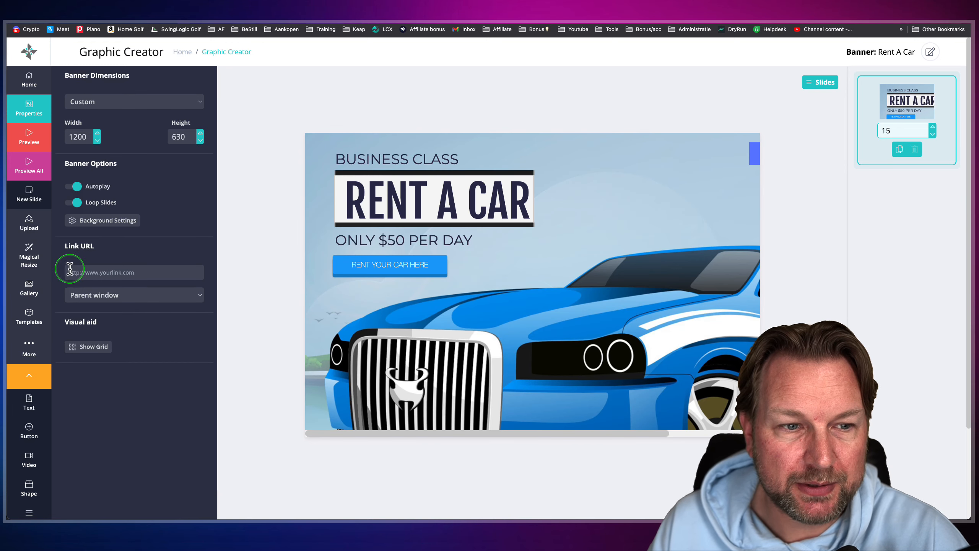
- Look over the images in the gallery's Personal Files and close the gallery
{"action": "left_click", "coordinate": [29, 289]}
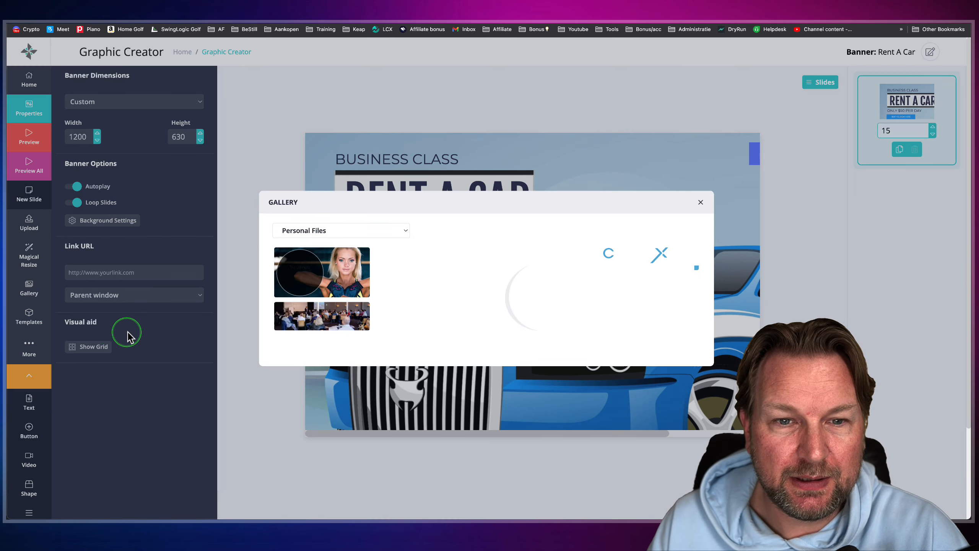
{"action": "scroll", "coordinate": [443, 287], "scroll_direction": "down", "scroll_amount": 1}
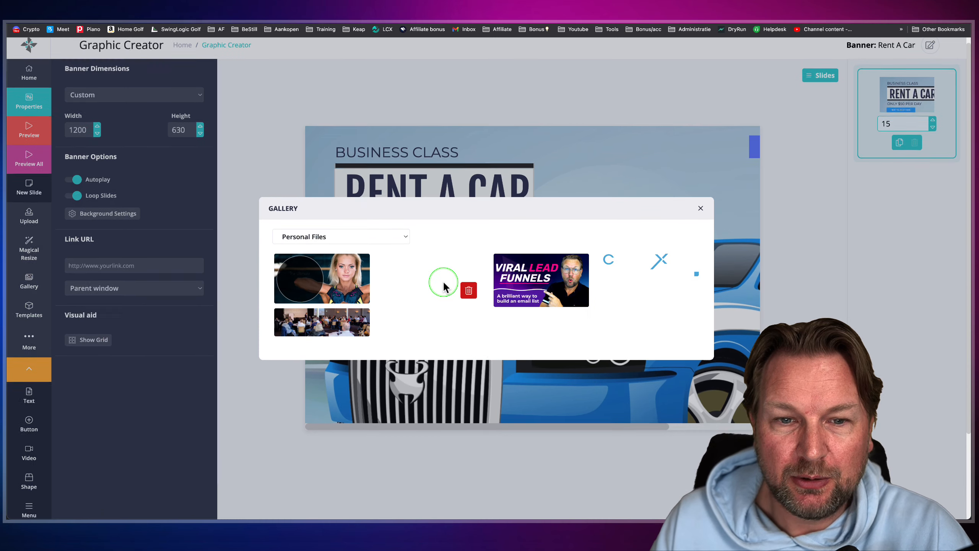
{"action": "left_click", "coordinate": [700, 209]}
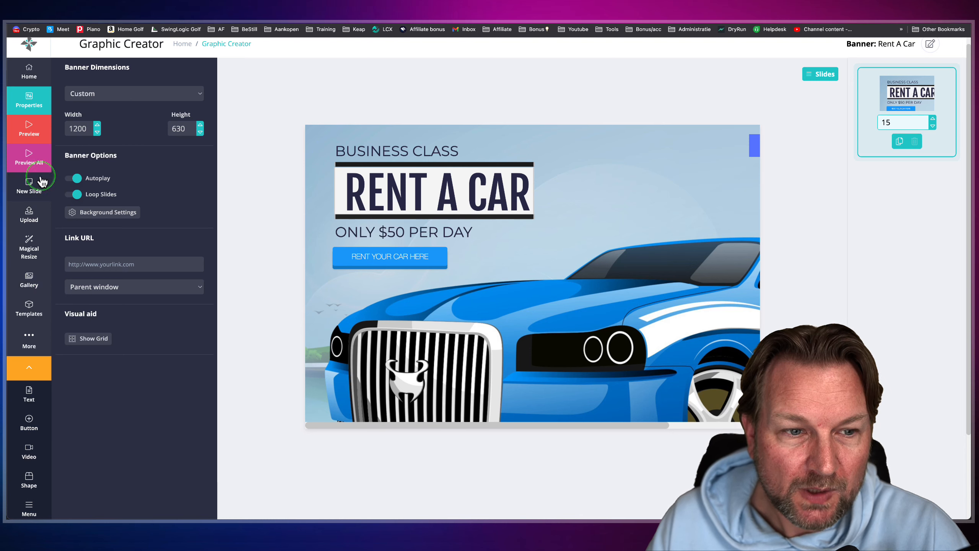
- Create a resized version of the banner in the Twitter In-Stream Photo (440x220) format with Magical Resize
{"action": "left_click", "coordinate": [26, 248]}
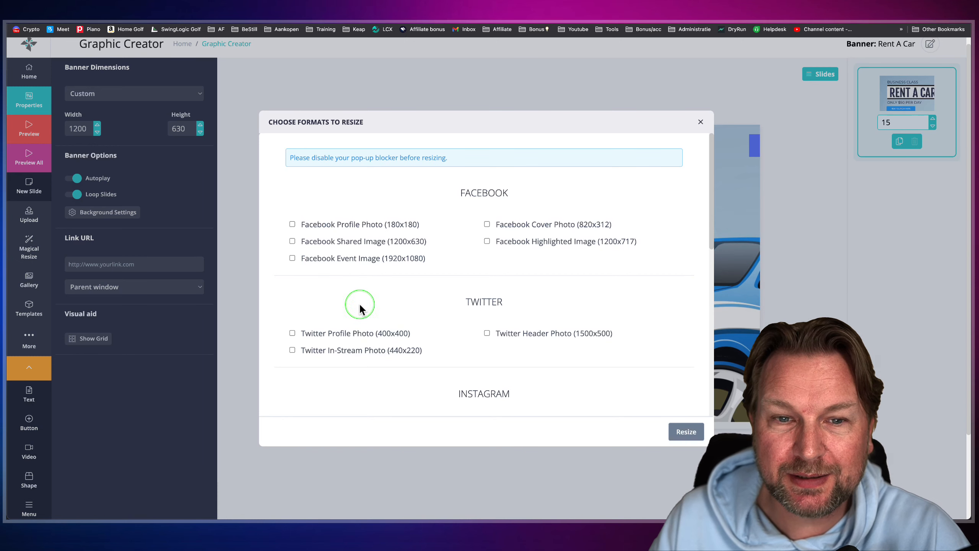
{"action": "scroll", "coordinate": [498, 262], "scroll_direction": "down", "scroll_amount": 3}
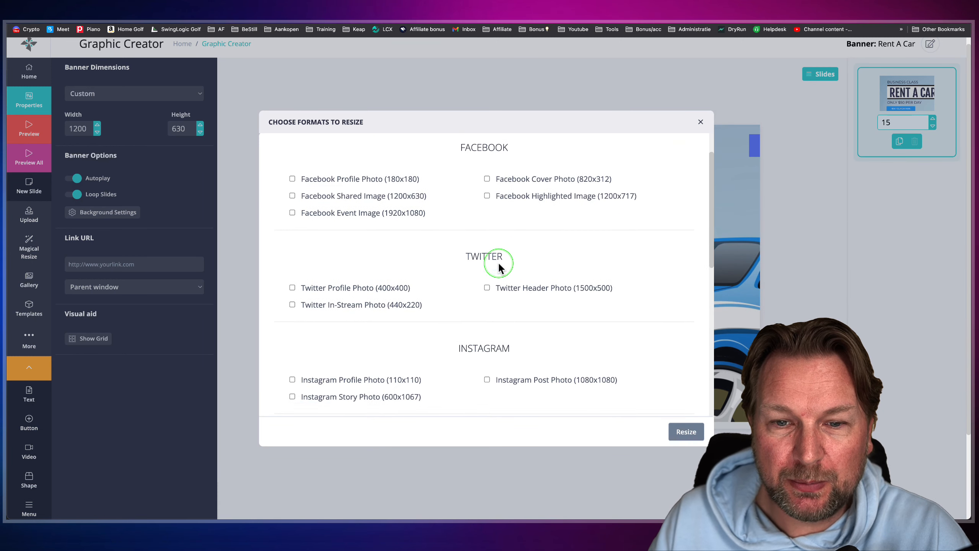
{"action": "scroll", "coordinate": [498, 262], "scroll_direction": "down", "scroll_amount": 3}
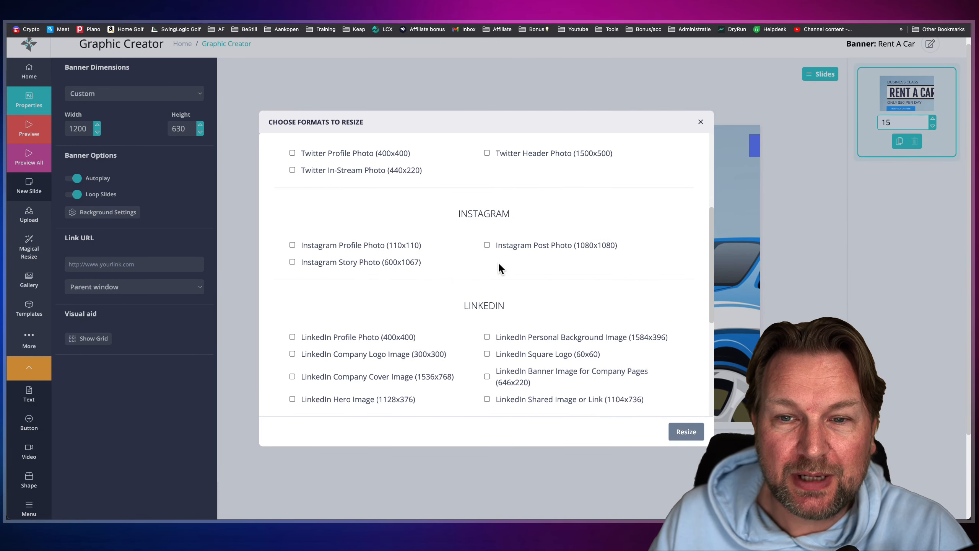
{"action": "scroll", "coordinate": [465, 272], "scroll_direction": "up", "scroll_amount": 2}
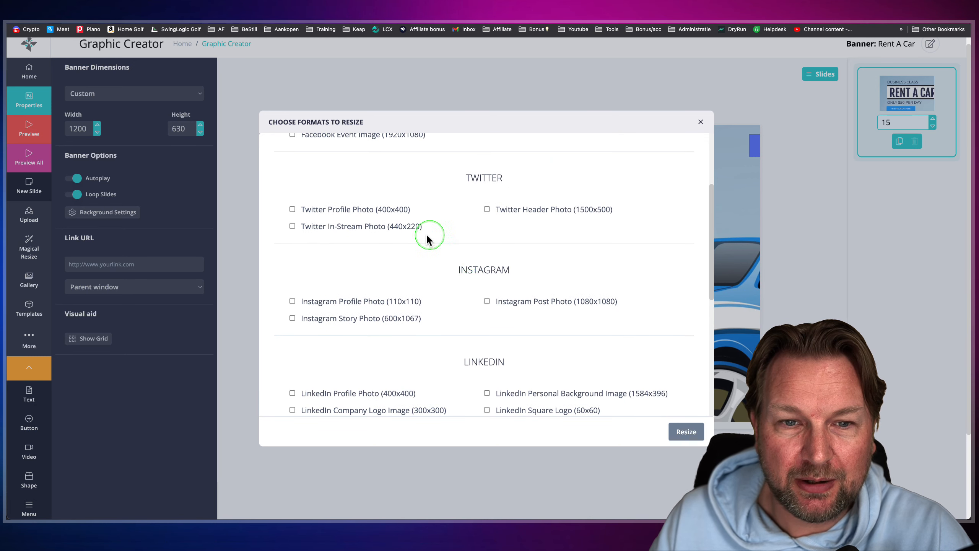
{"action": "left_click", "coordinate": [292, 227]}
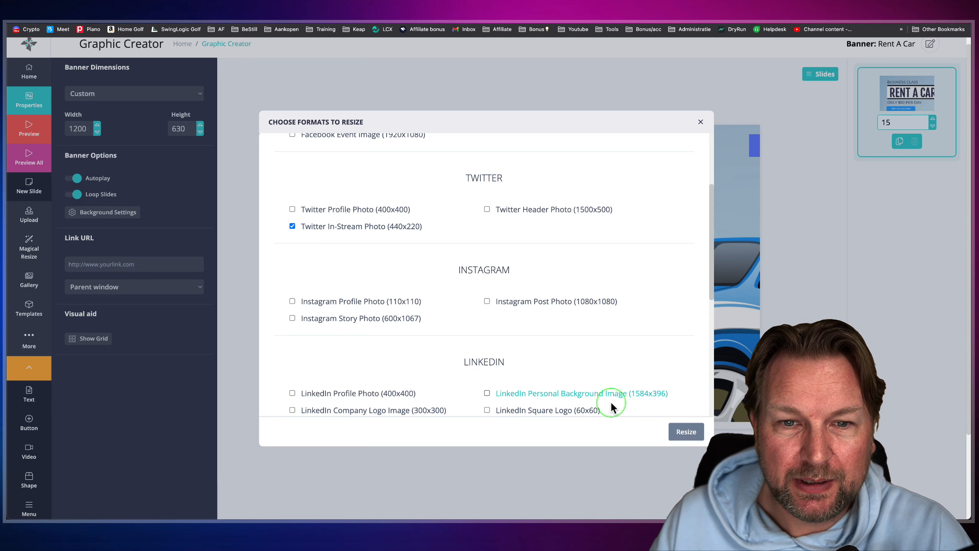
{"action": "left_click", "coordinate": [686, 432]}
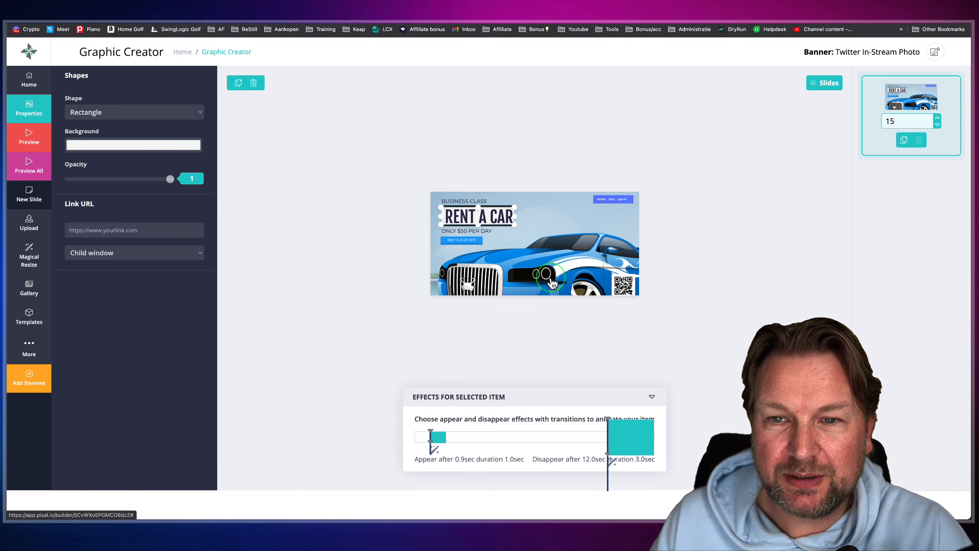
- Nudge the car background image down to cover the resized canvas and shift the QR code slightly up and left
{"action": "left_click", "coordinate": [552, 284]}
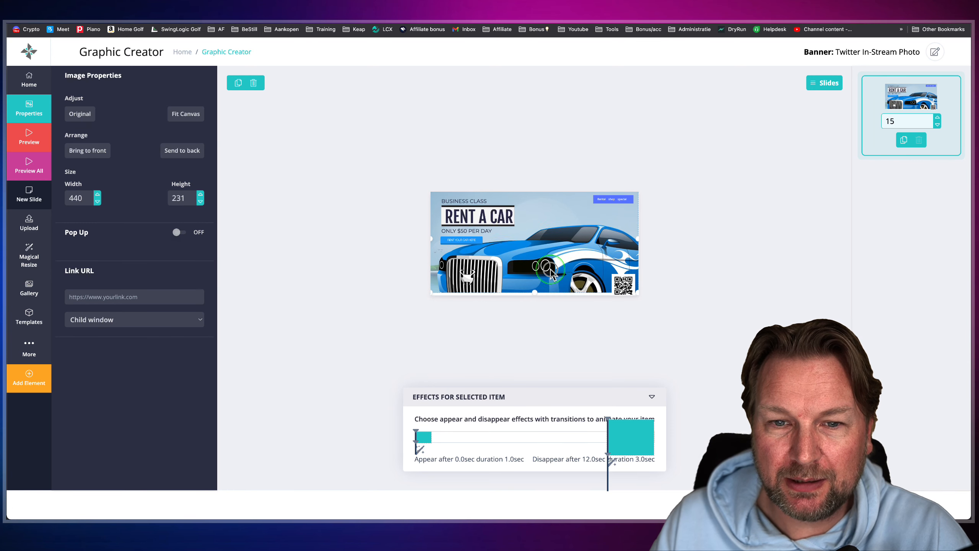
{"action": "left_click_drag", "start_coordinate": [550, 274], "coordinate": [551, 275]}
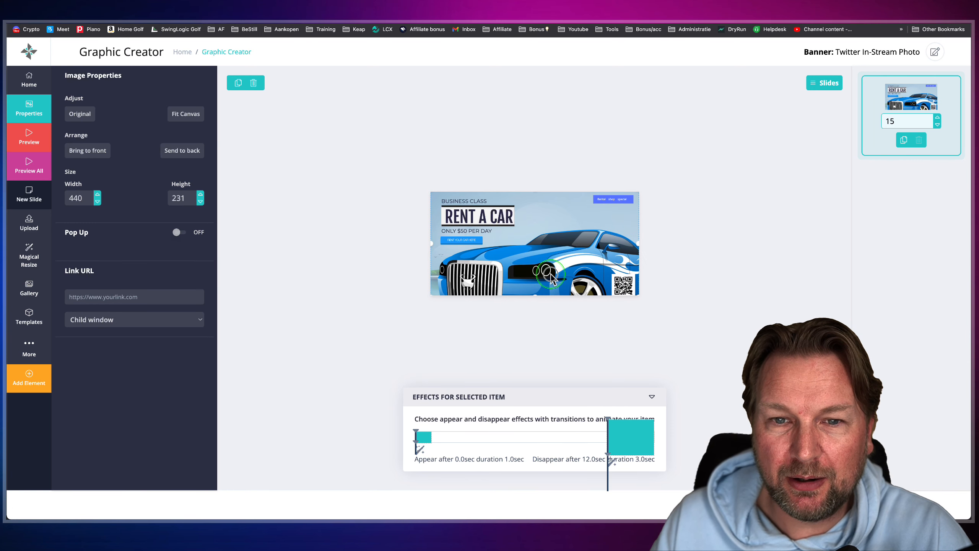
{"action": "left_click", "coordinate": [618, 285]}
{"action": "left_click_drag", "start_coordinate": [618, 288], "coordinate": [616, 278]}
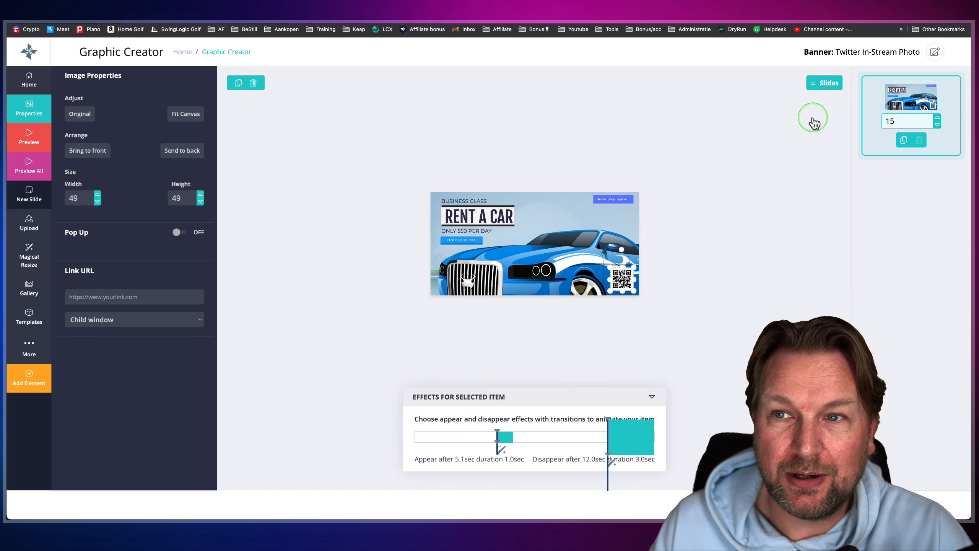
- Save the banner under the name Twitter In-Stream Photo and preview its animation
{"action": "left_click", "coordinate": [935, 54]}
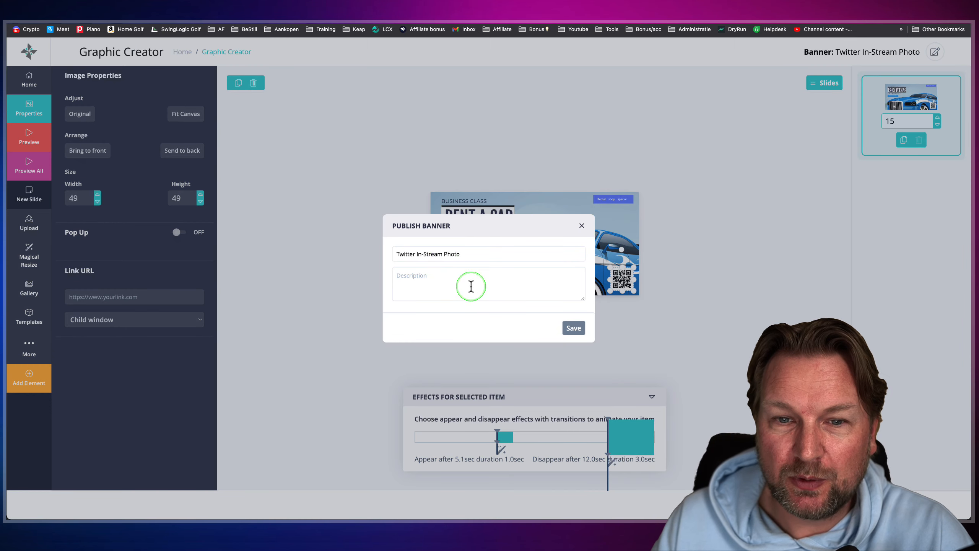
{"action": "left_click", "coordinate": [574, 328]}
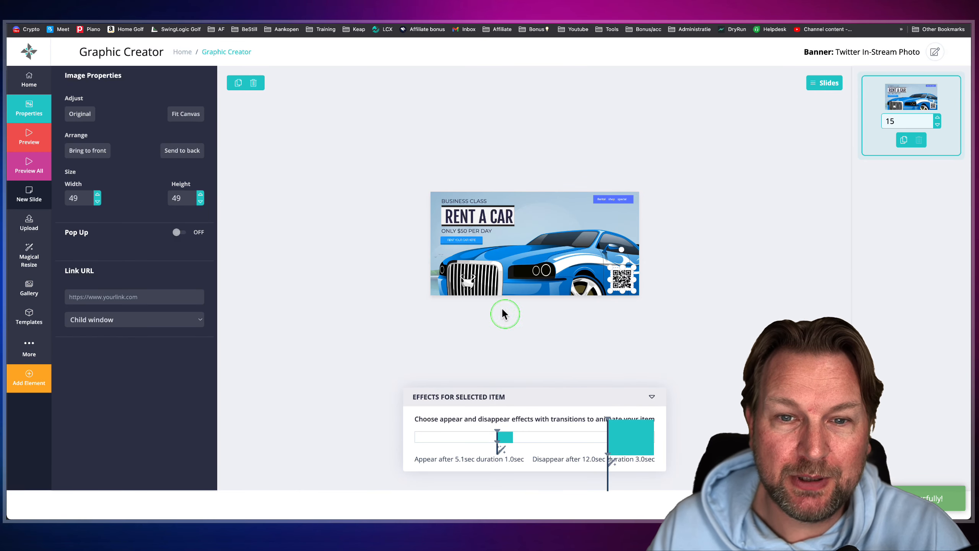
{"action": "left_click", "coordinate": [18, 143]}
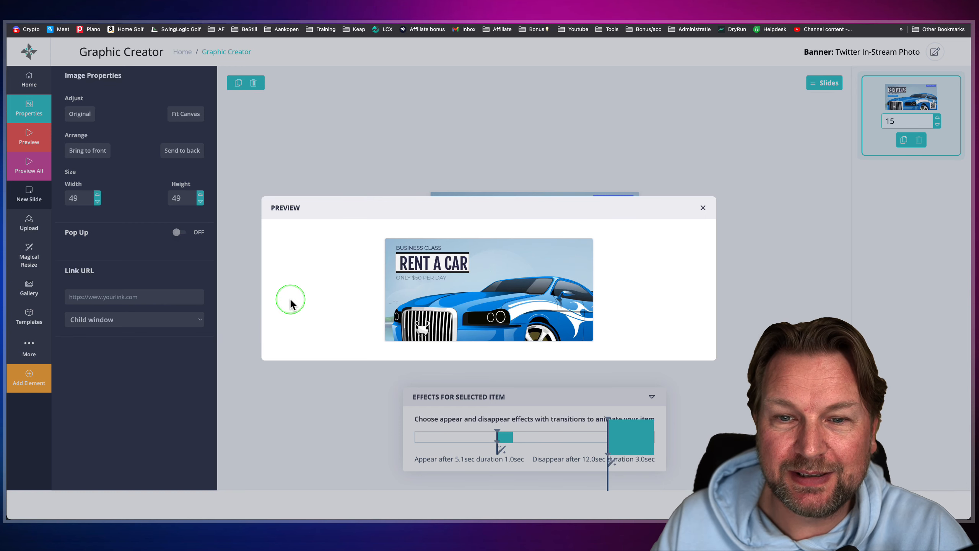
{"action": "left_click", "coordinate": [703, 211]}
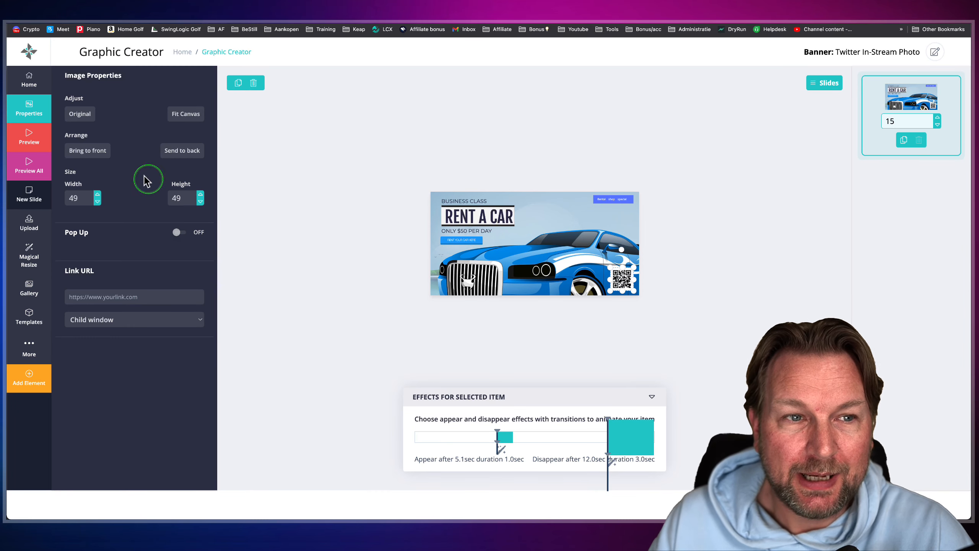
- Review the resized banner's properties and its link window options, keeping Parent window selected
{"action": "left_click", "coordinate": [30, 109]}
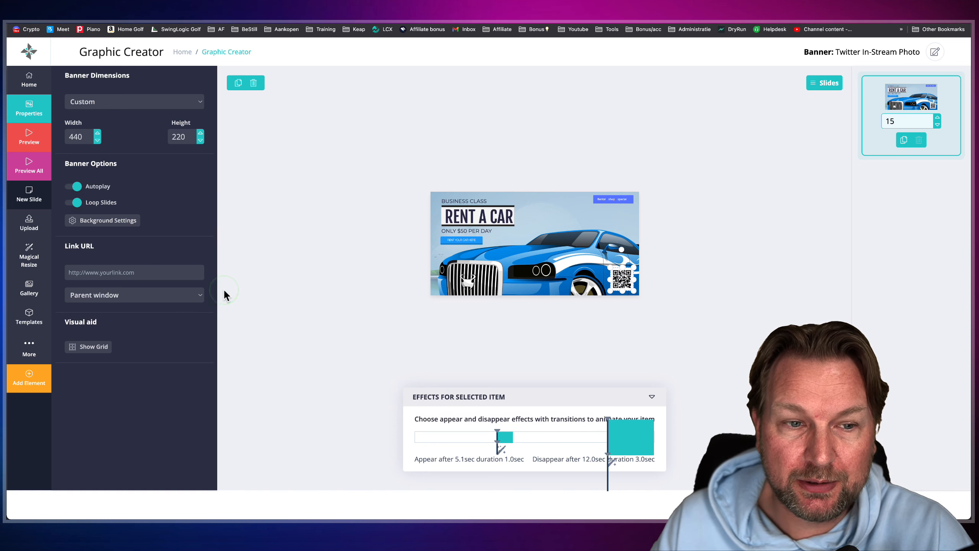
{"action": "left_click", "coordinate": [181, 304]}
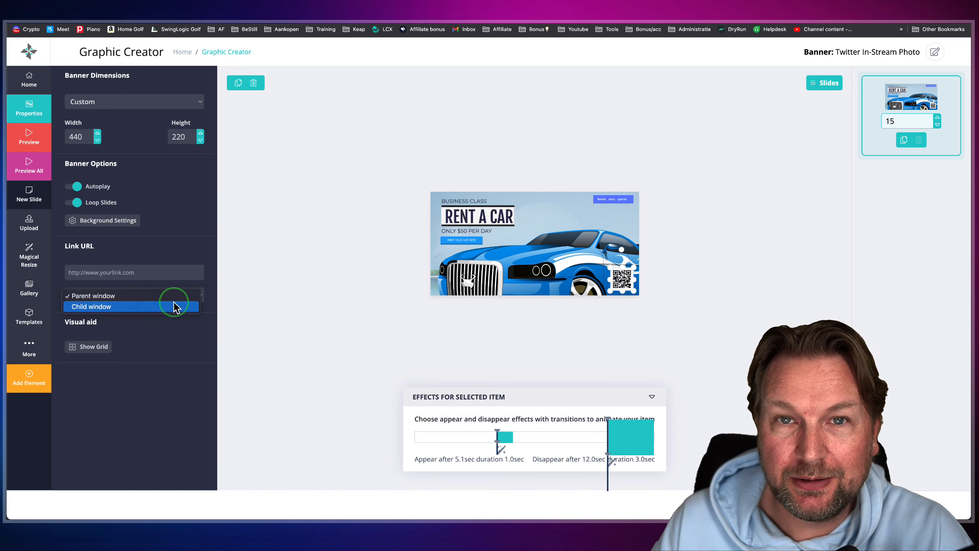
{"action": "left_click", "coordinate": [150, 296]}
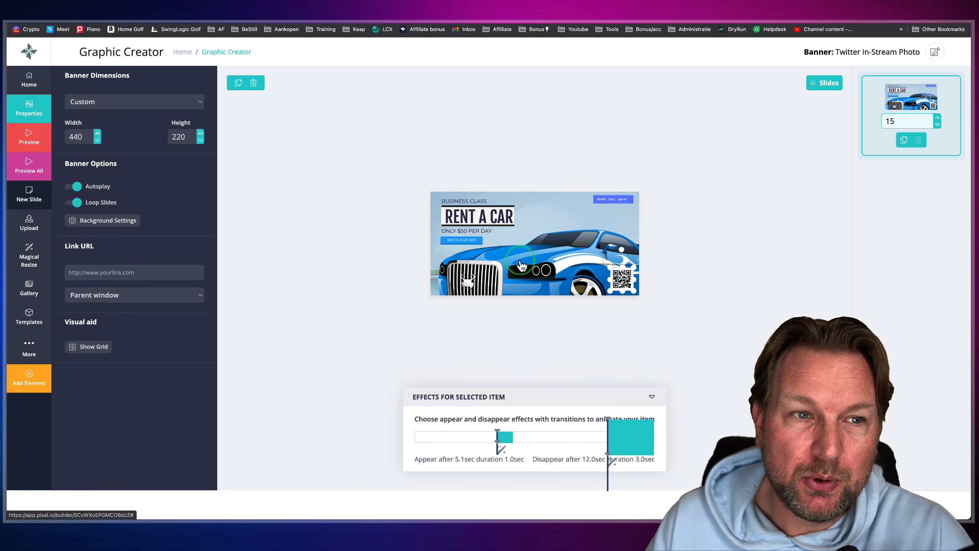
- Leave the resized banner, go to the list of all graphics, and reopen the Rent A Car campaign's banner for editing
{"action": "left_click", "coordinate": [28, 79]}
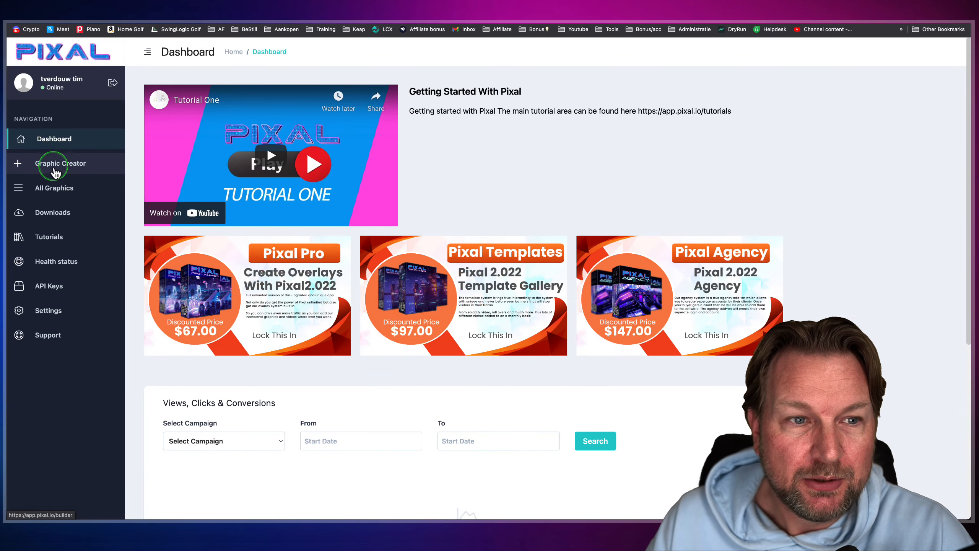
{"action": "left_click", "coordinate": [55, 191]}
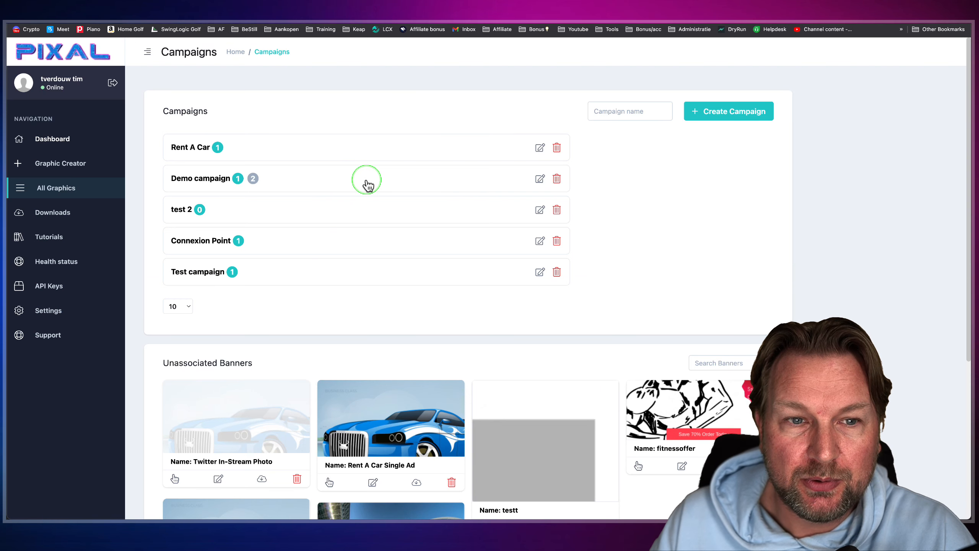
{"action": "left_click", "coordinate": [540, 148]}
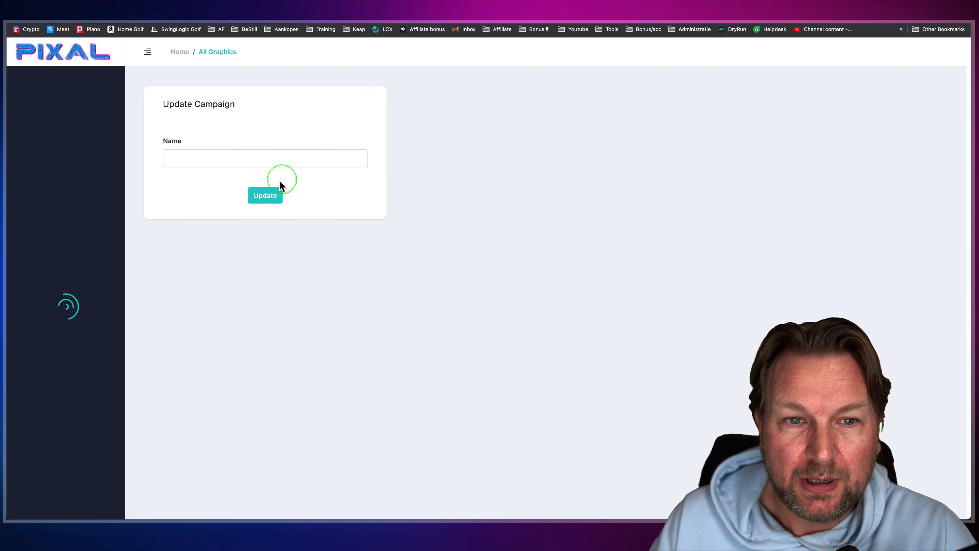
{"action": "key", "text": "super+Left"}
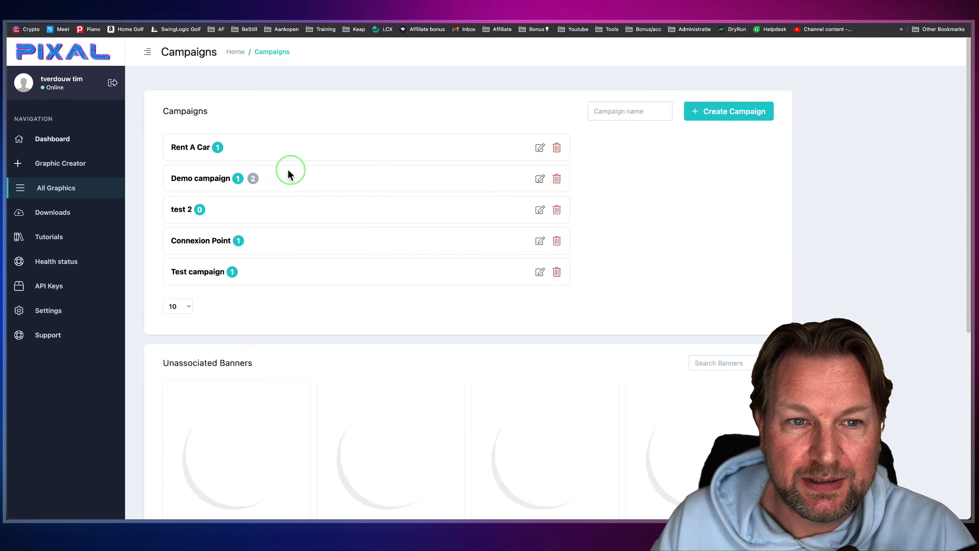
{"action": "left_click", "coordinate": [251, 152]}
{"action": "left_click", "coordinate": [268, 186]}
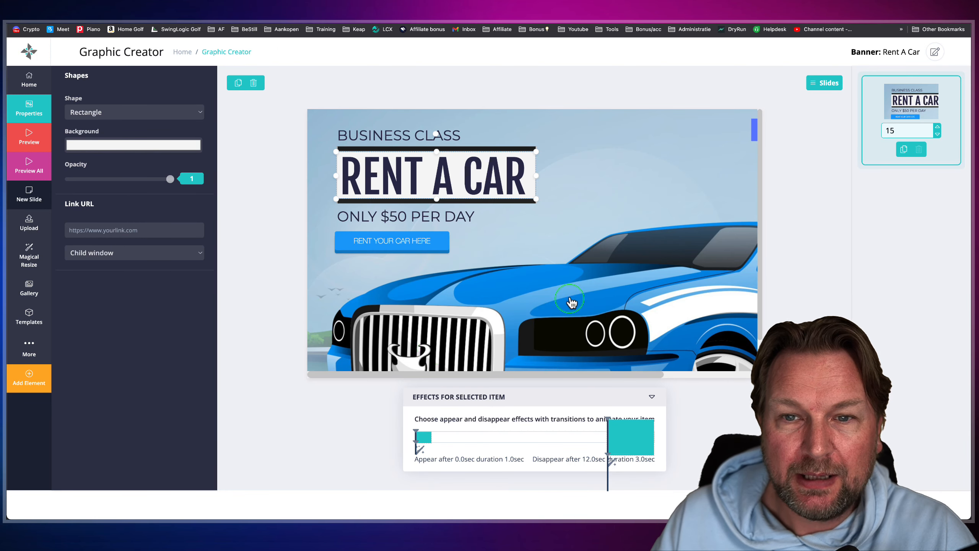
- Duplicate the Rent A Car slide and open the copy for editing
{"action": "left_click", "coordinate": [904, 151]}
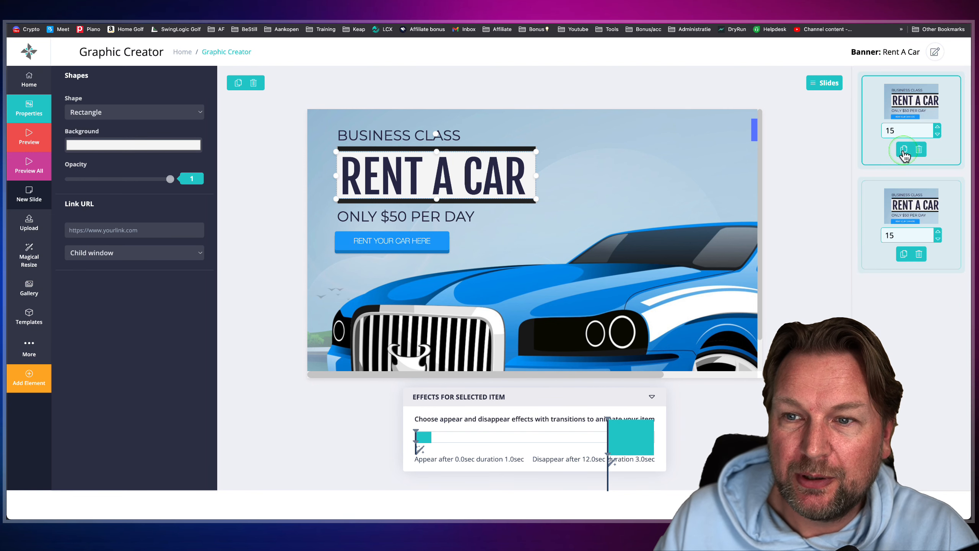
{"action": "left_click", "coordinate": [899, 239]}
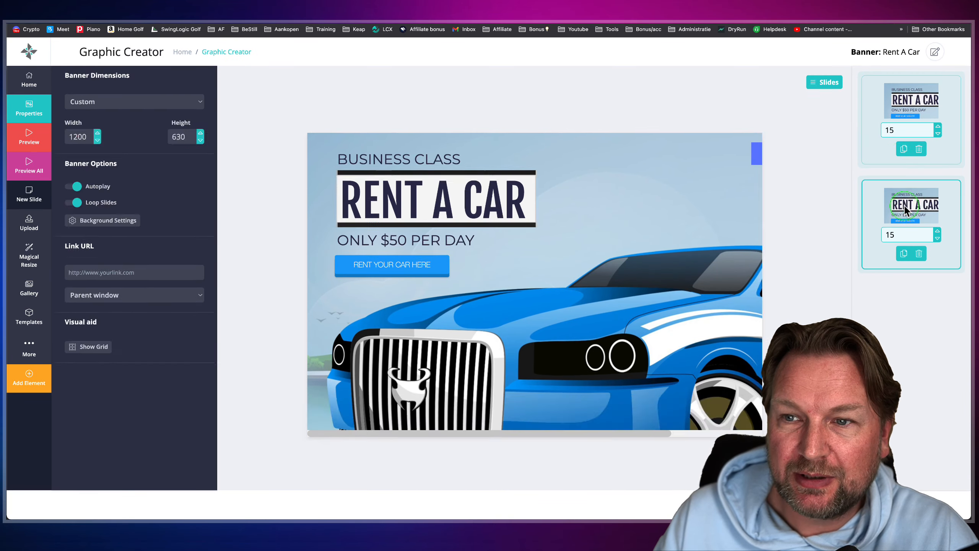
{"action": "left_click", "coordinate": [668, 254]}
- Change the heading text on the duplicated slide to RENT A BIKE
{"action": "left_click", "coordinate": [449, 177]}
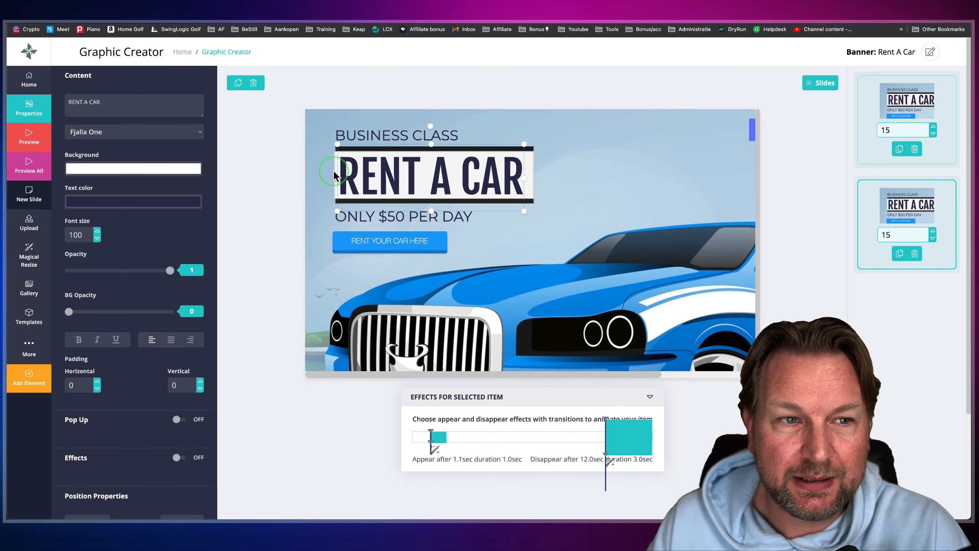
{"action": "left_click", "coordinate": [97, 104]}
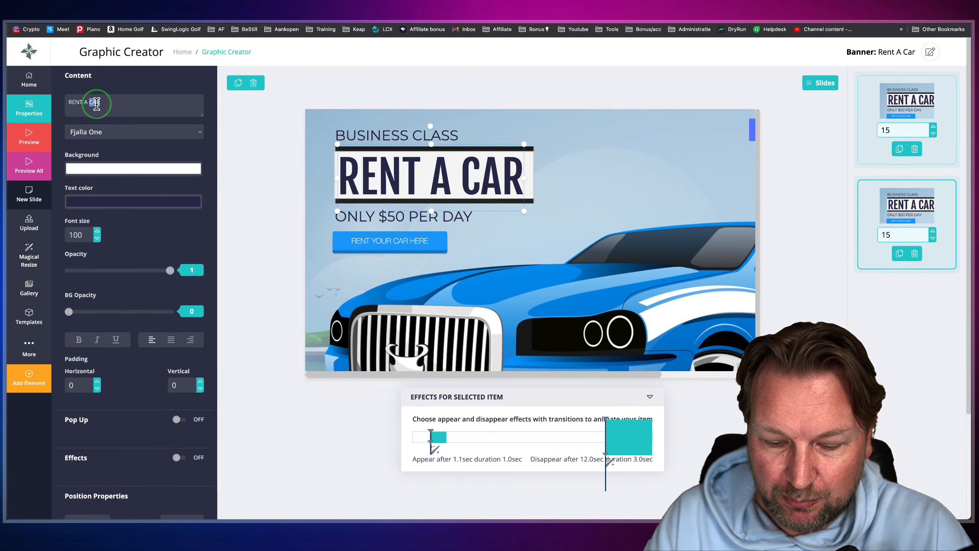
{"action": "type", "text": "Bike"}
{"action": "key", "text": "BackSpace"}
{"action": "key", "text": "BackSpace"}
{"action": "key", "text": "BackSpace"}
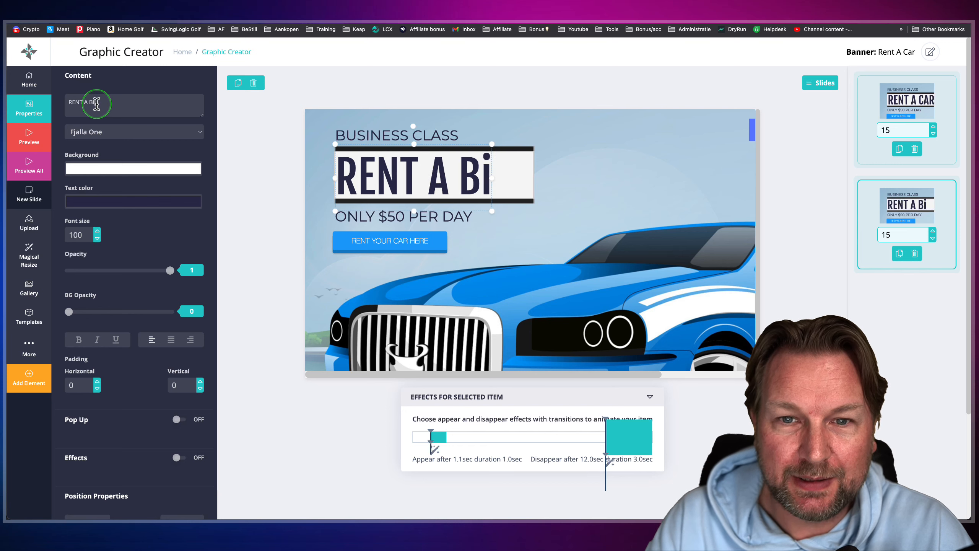
{"action": "type", "text": "IKE"}
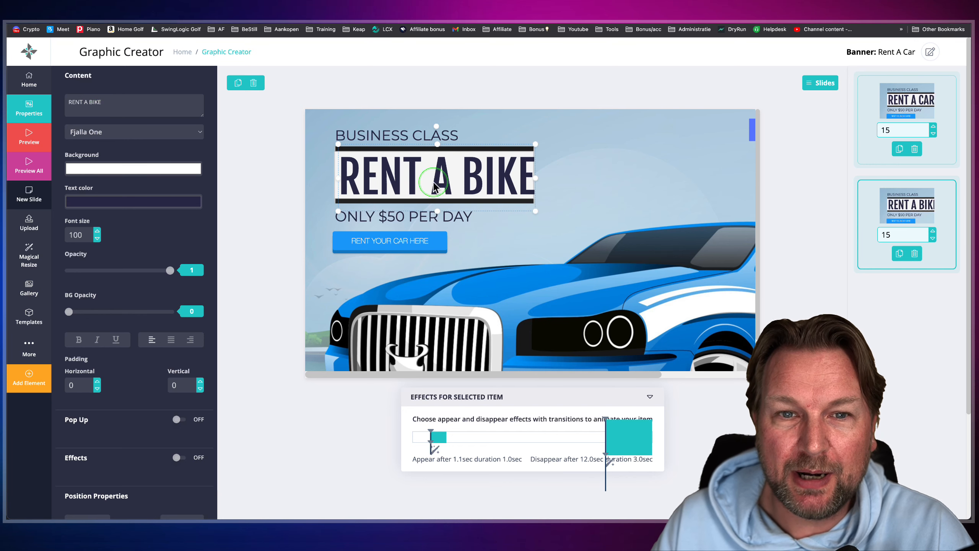
{"action": "left_click", "coordinate": [609, 192]}
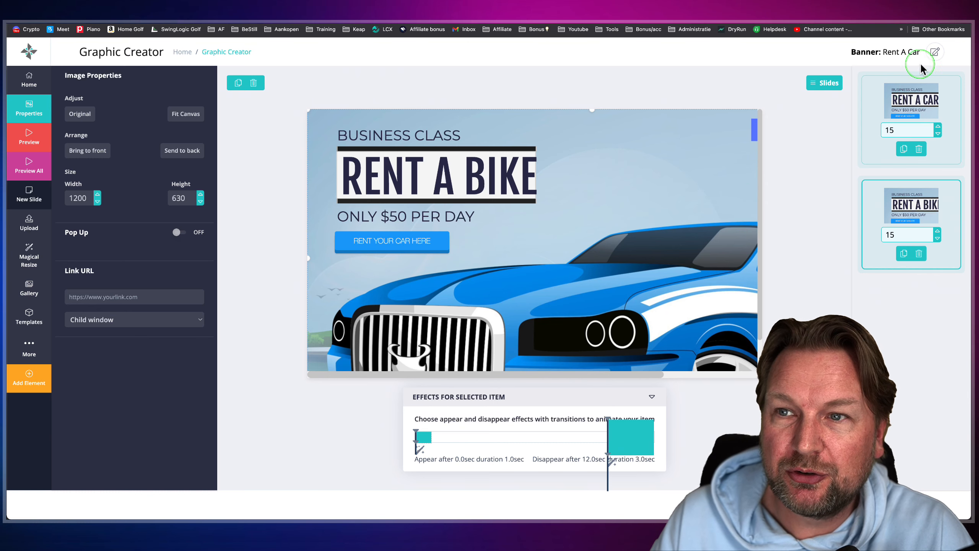
{"action": "left_click", "coordinate": [935, 53]}
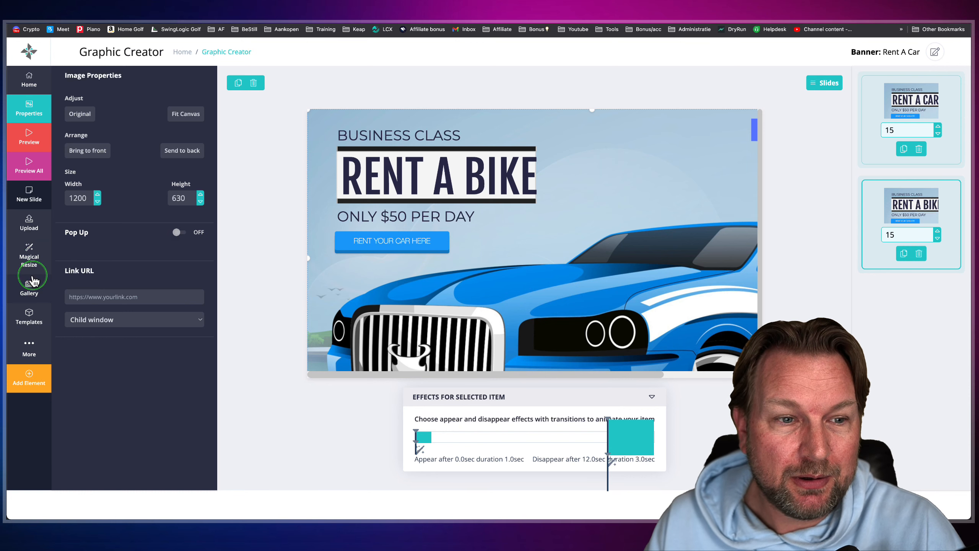
- Add the heart-eyes emoji to the slide's upper right area and rotate it slightly clockwise
{"action": "left_click", "coordinate": [31, 353]}
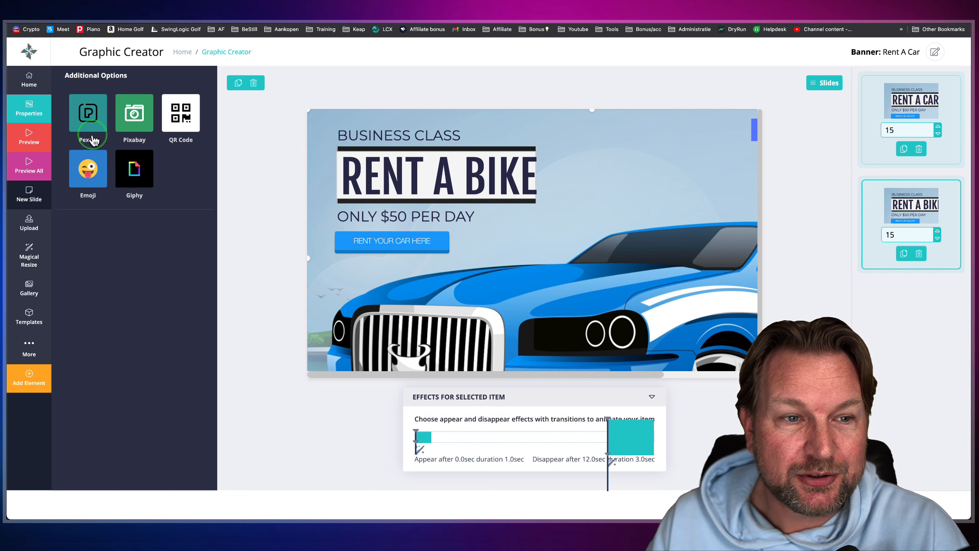
{"action": "left_click", "coordinate": [91, 177]}
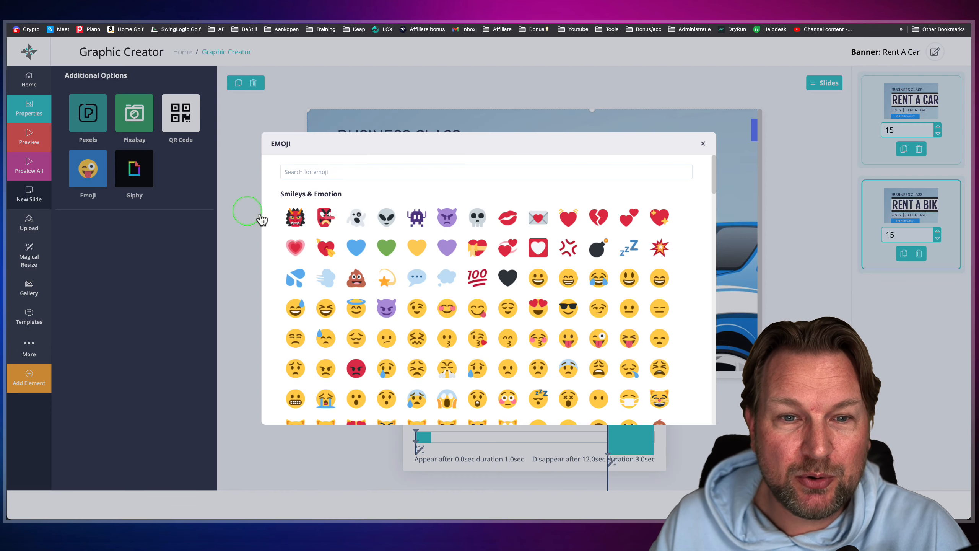
{"action": "left_click", "coordinate": [540, 308]}
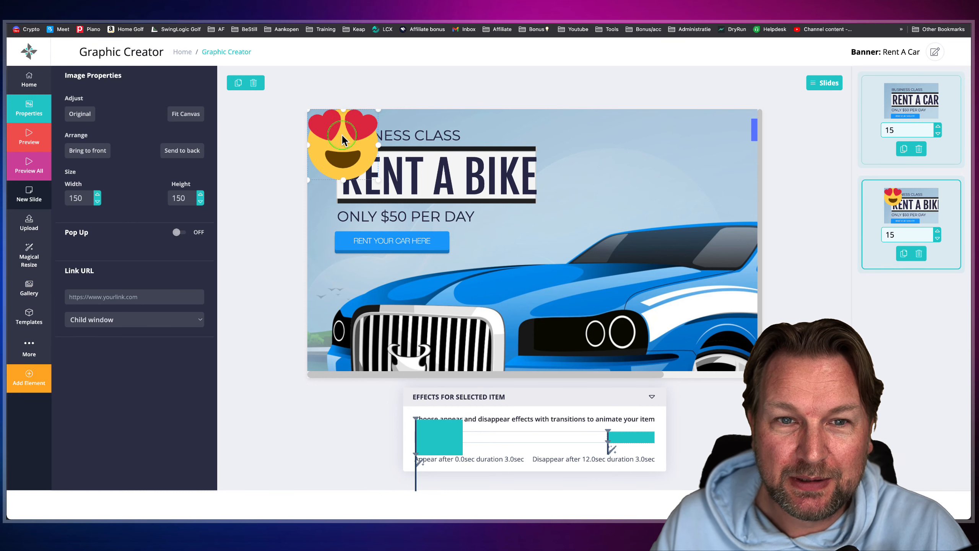
{"action": "left_click_drag", "start_coordinate": [342, 139], "coordinate": [694, 156]}
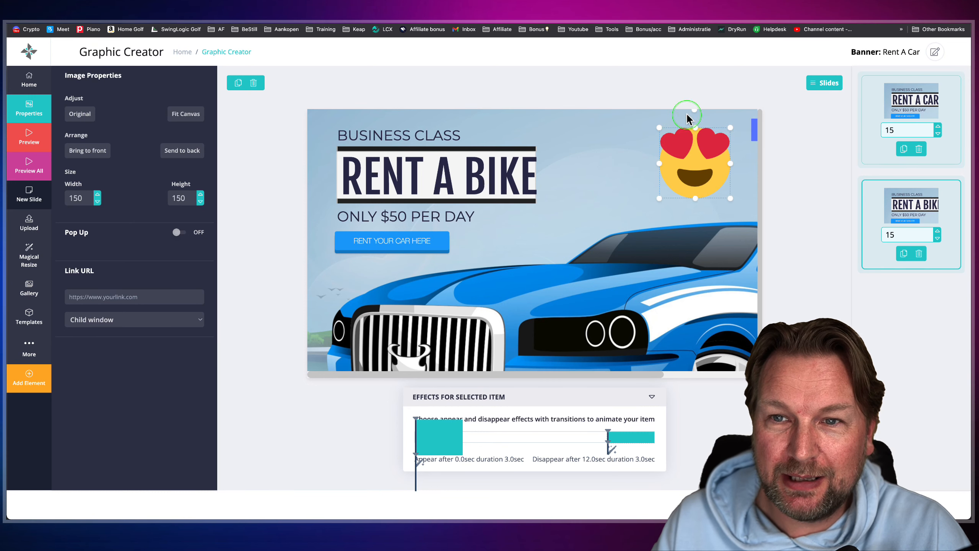
{"action": "left_click_drag", "start_coordinate": [695, 114], "coordinate": [714, 112]}
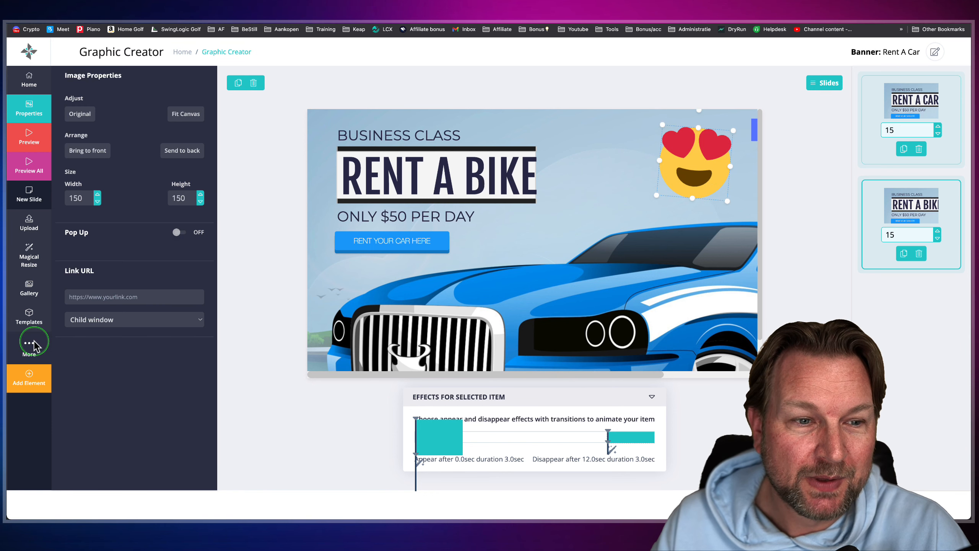
- Browse the gallery's Graphic collection, examining the 3D Arrows and Abstract categories
{"action": "left_click", "coordinate": [27, 352]}
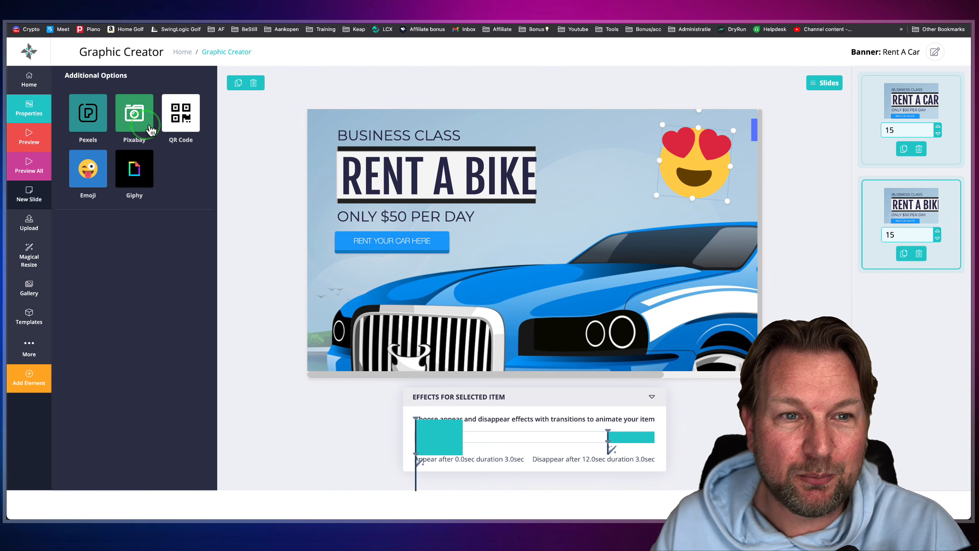
{"action": "left_click", "coordinate": [29, 288]}
{"action": "left_click", "coordinate": [391, 238]}
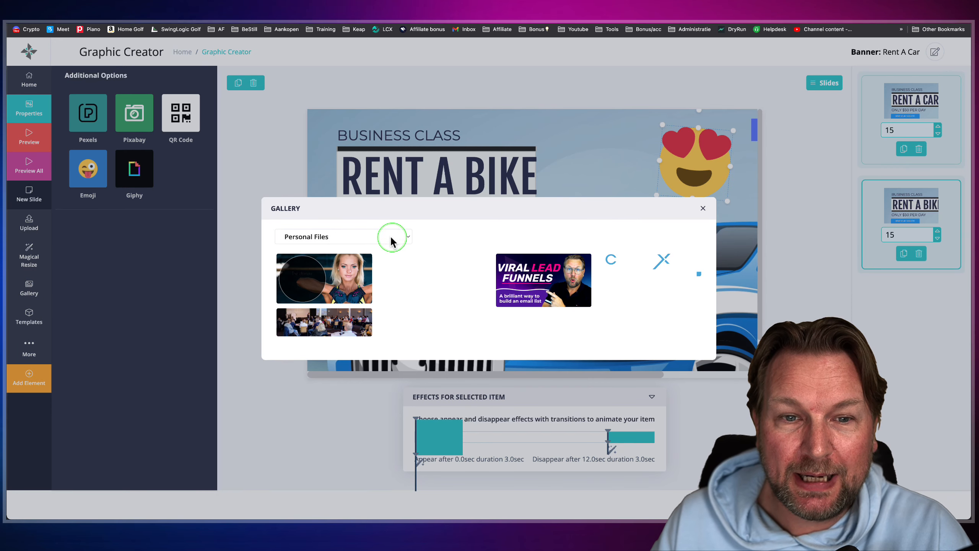
{"action": "left_click", "coordinate": [367, 240]}
{"action": "left_click", "coordinate": [324, 247]}
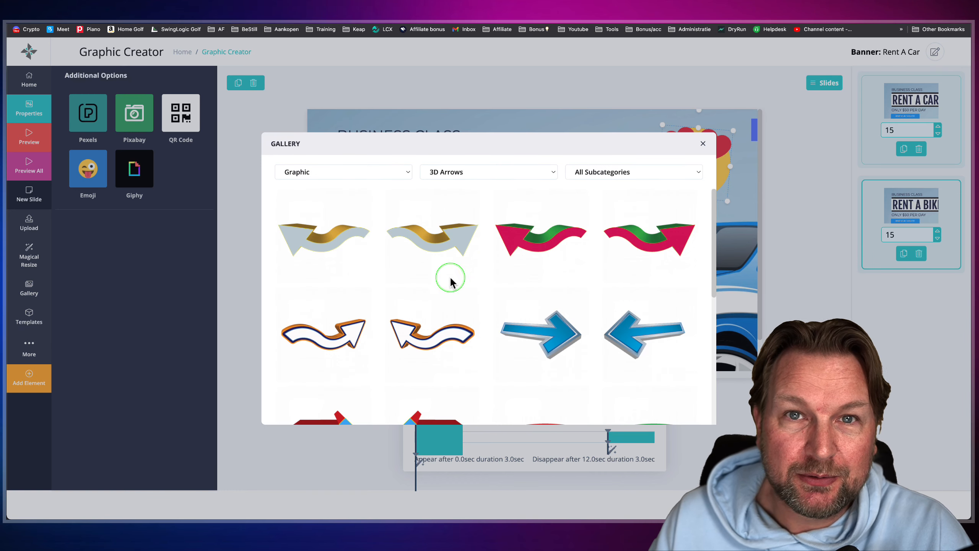
{"action": "scroll", "coordinate": [415, 273], "scroll_direction": "down", "scroll_amount": 8}
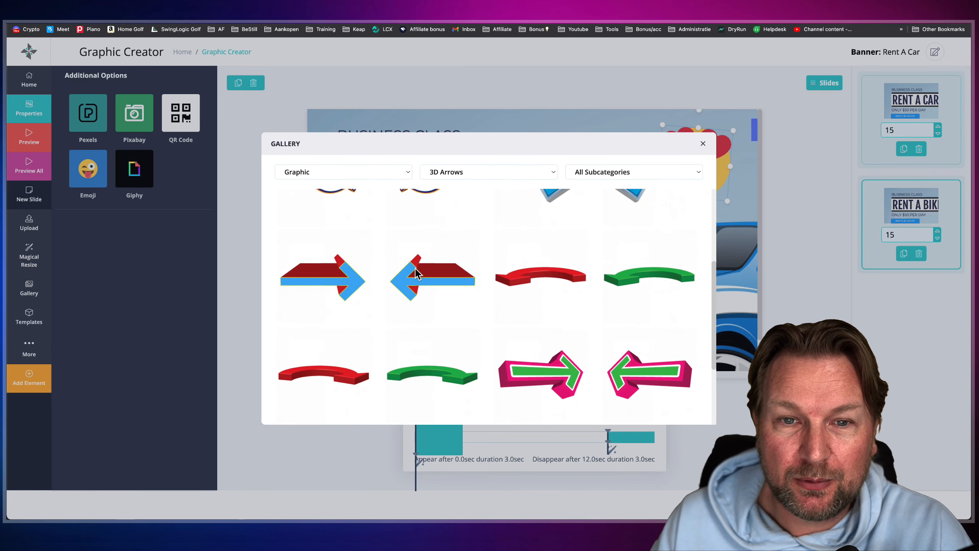
{"action": "left_click", "coordinate": [488, 172]}
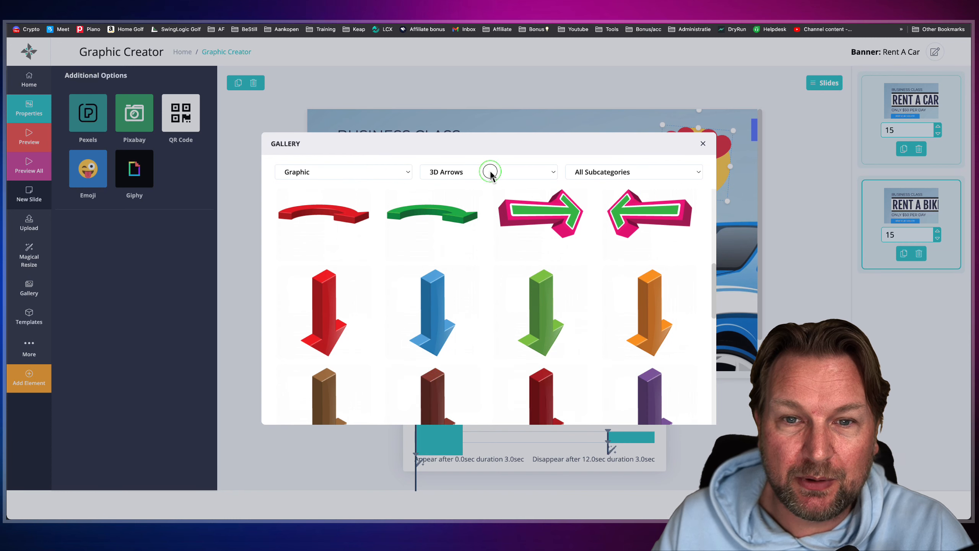
{"action": "left_click", "coordinate": [485, 183]}
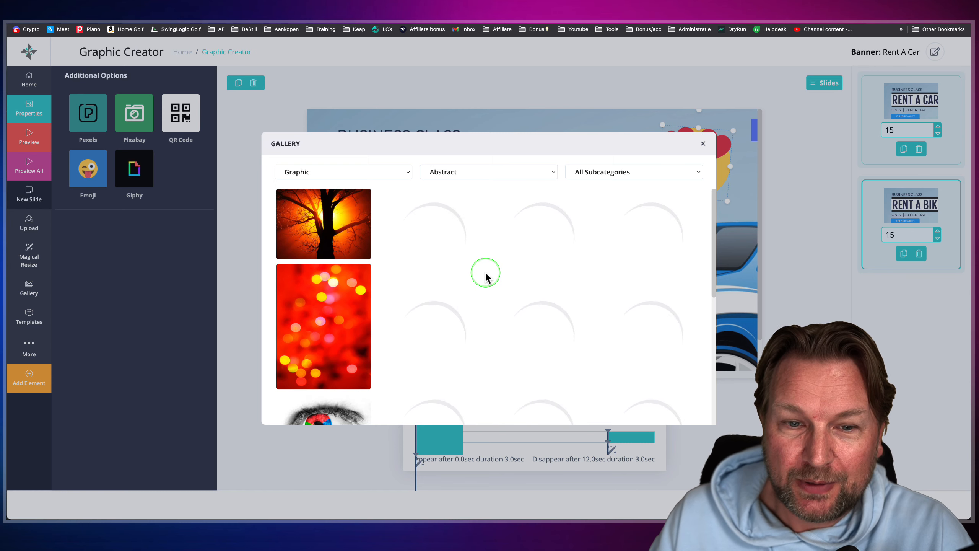
{"action": "scroll", "coordinate": [483, 271], "scroll_direction": "down", "scroll_amount": 4}
{"action": "scroll", "coordinate": [482, 271], "scroll_direction": "up", "scroll_amount": 3}
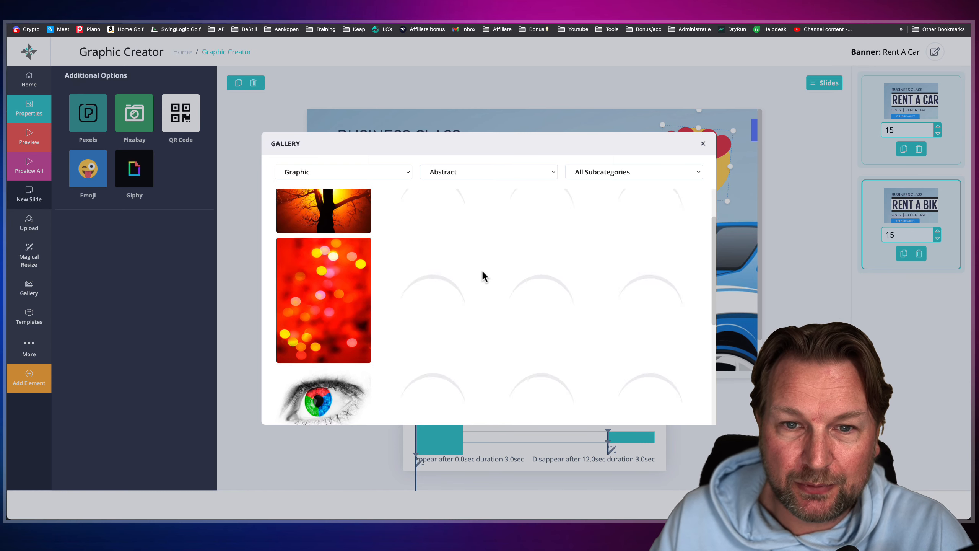
- Add the yellow button with blue lettering from Add To Cart Graphics, shrunk to about 337 by 76, at the slide's lower right
{"action": "left_click", "coordinate": [484, 173]}
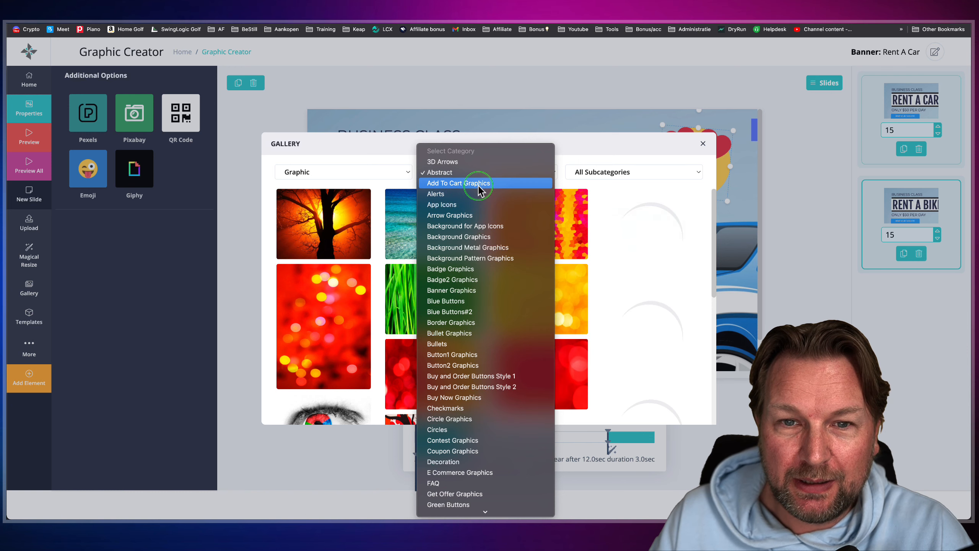
{"action": "left_click", "coordinate": [478, 184]}
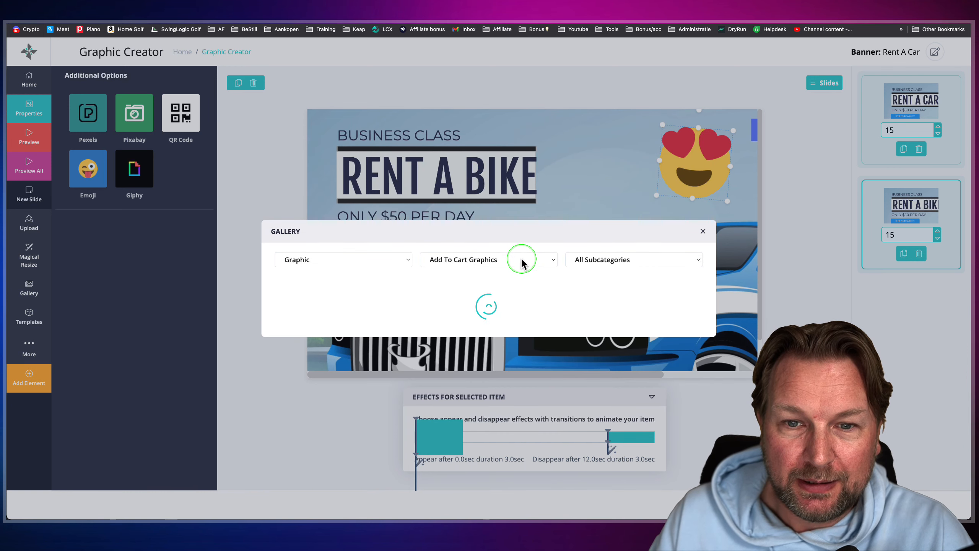
{"action": "left_click", "coordinate": [508, 173]}
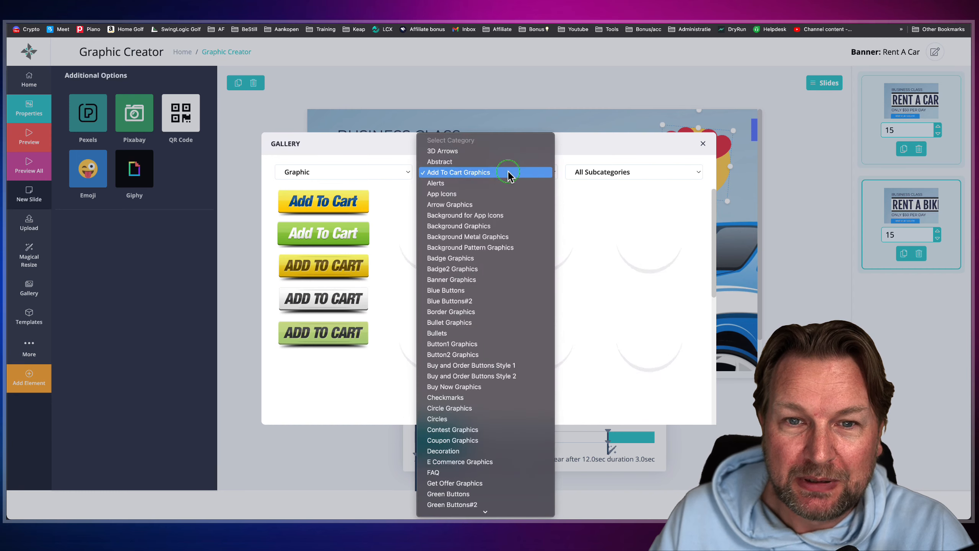
{"action": "scroll", "coordinate": [501, 366], "scroll_direction": "down", "scroll_amount": 10}
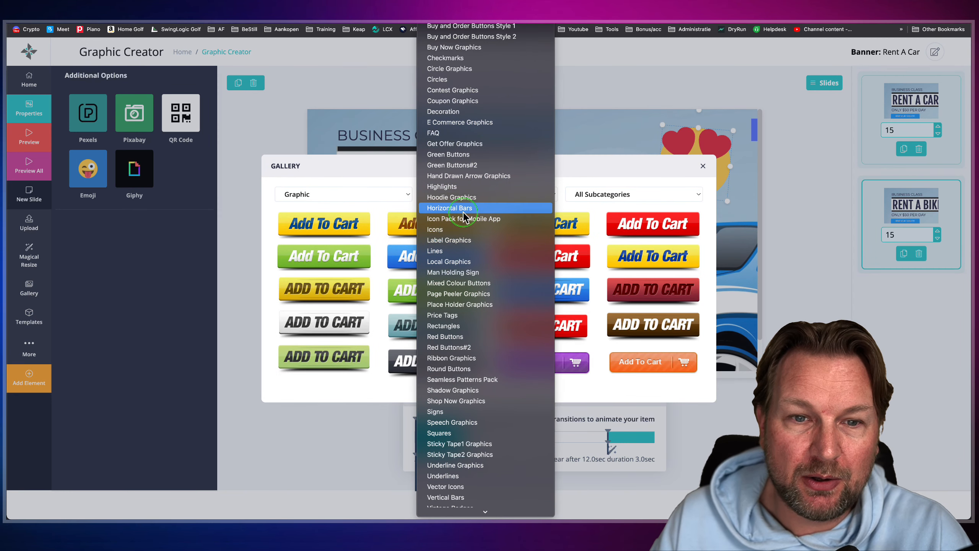
{"action": "left_click", "coordinate": [389, 212]}
{"action": "left_click", "coordinate": [326, 224]}
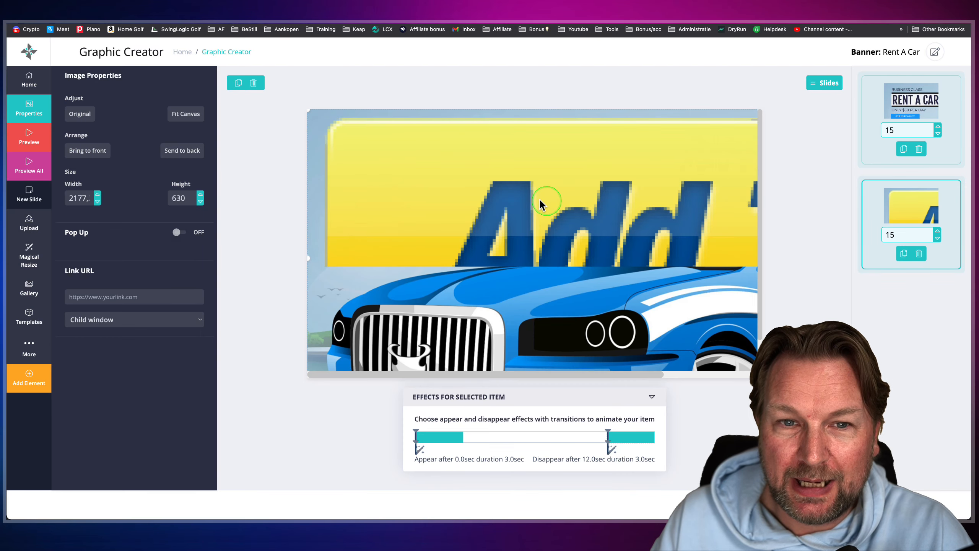
{"action": "left_click_drag", "start_coordinate": [309, 110], "coordinate": [424, 242]}
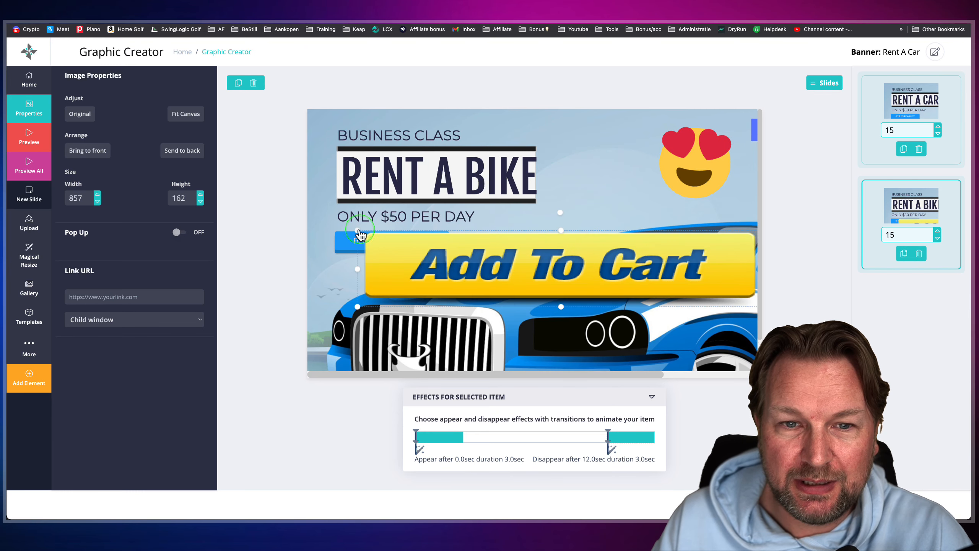
{"action": "left_click_drag", "start_coordinate": [360, 234], "coordinate": [667, 330]}
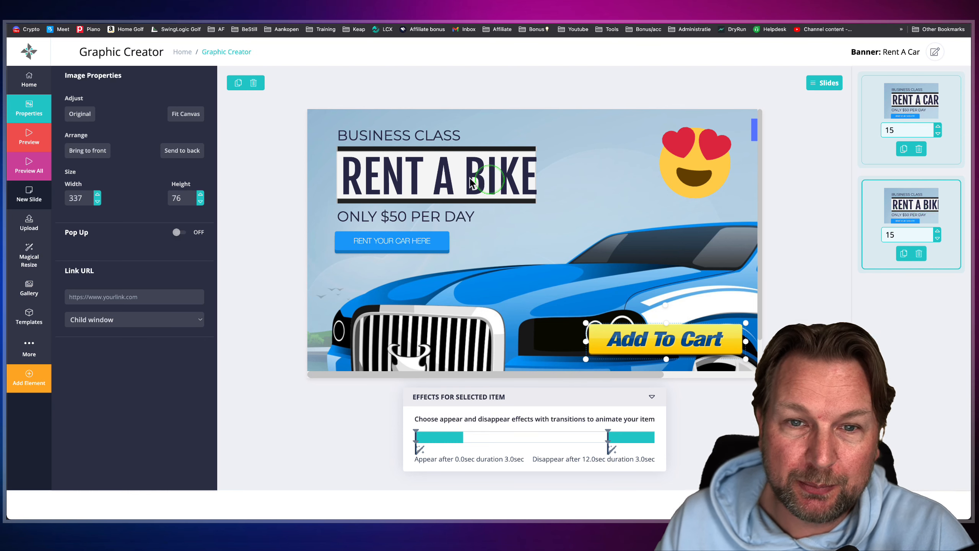
- Leave the banner editor for the list of all graphics and look through the campaigns and unassociated banners
{"action": "left_click", "coordinate": [29, 80]}
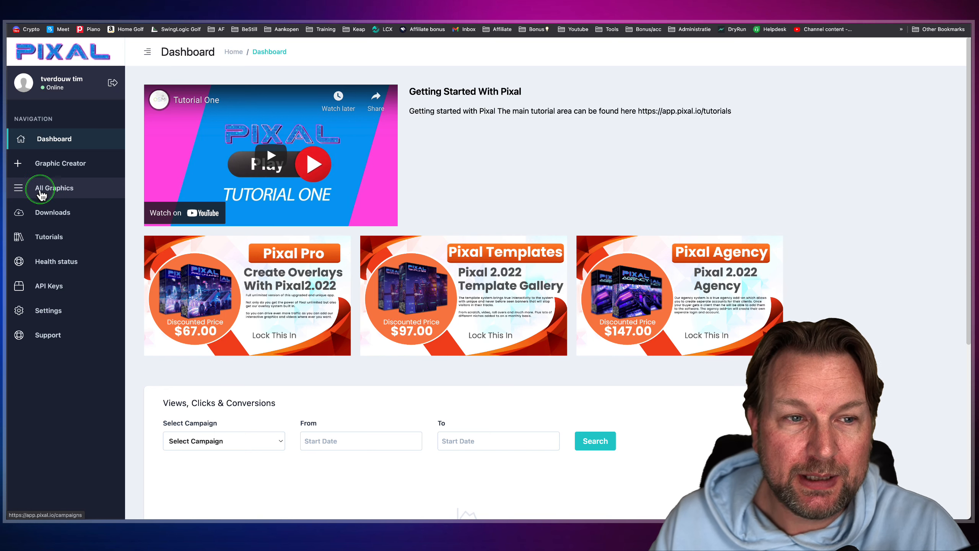
{"action": "left_click", "coordinate": [40, 192]}
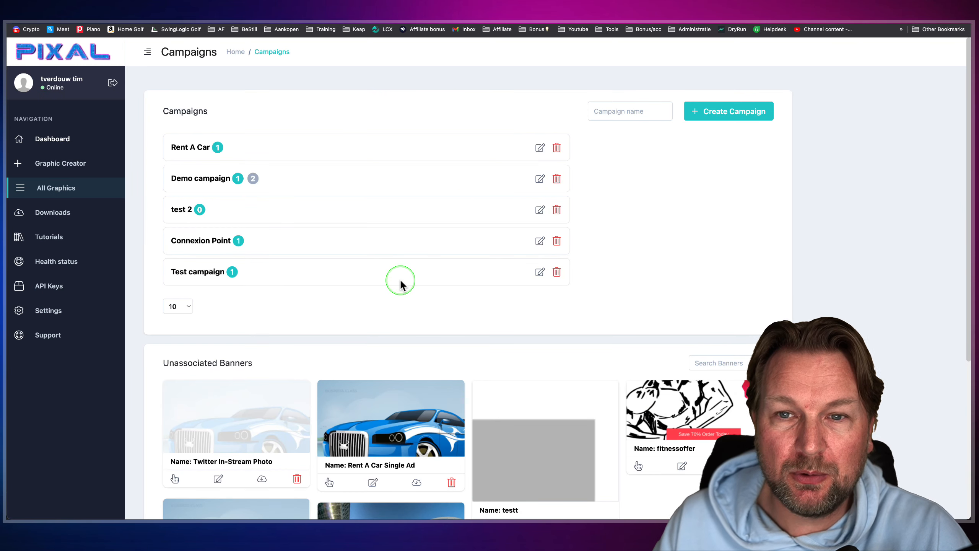
{"action": "scroll", "coordinate": [401, 282], "scroll_direction": "down", "scroll_amount": 6}
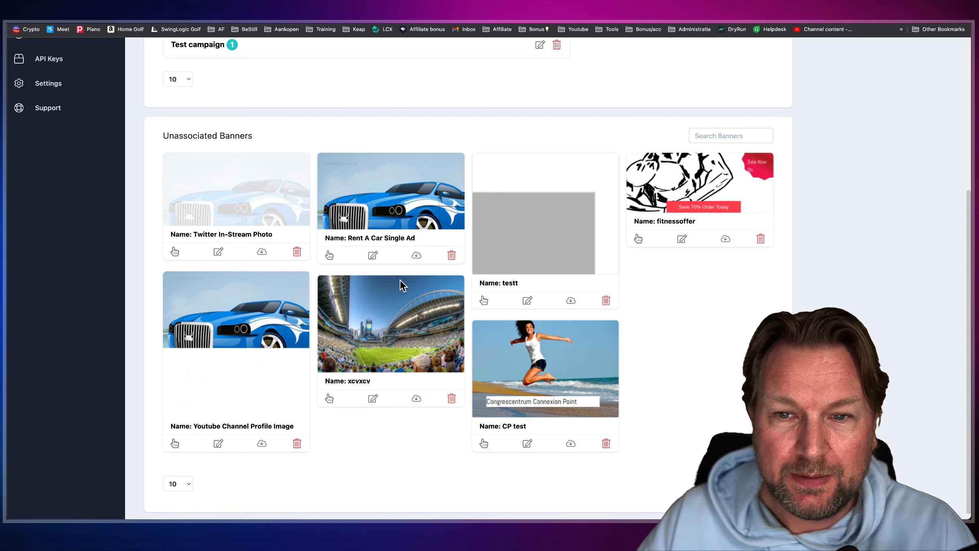
{"action": "scroll", "coordinate": [404, 220], "scroll_direction": "up", "scroll_amount": 6}
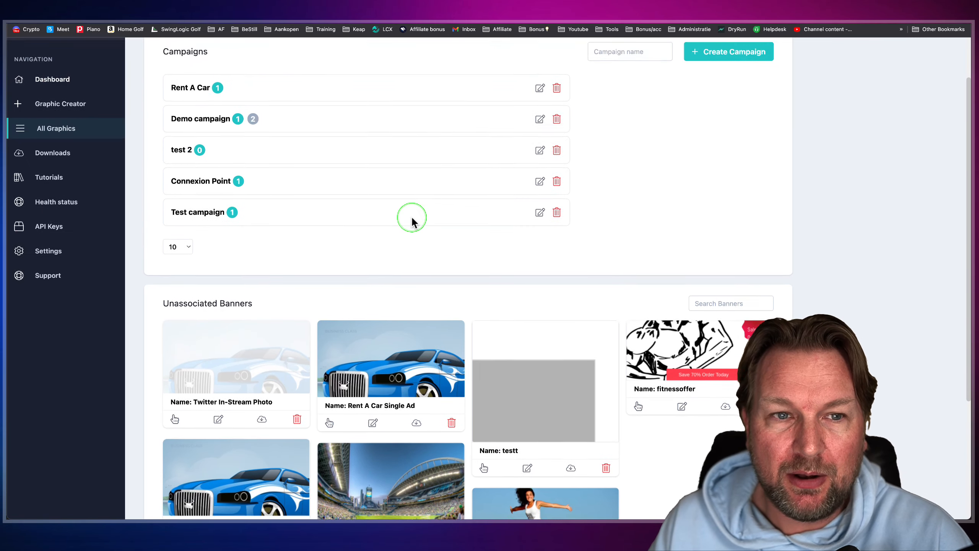
{"action": "scroll", "coordinate": [318, 251], "scroll_direction": "down", "scroll_amount": 2}
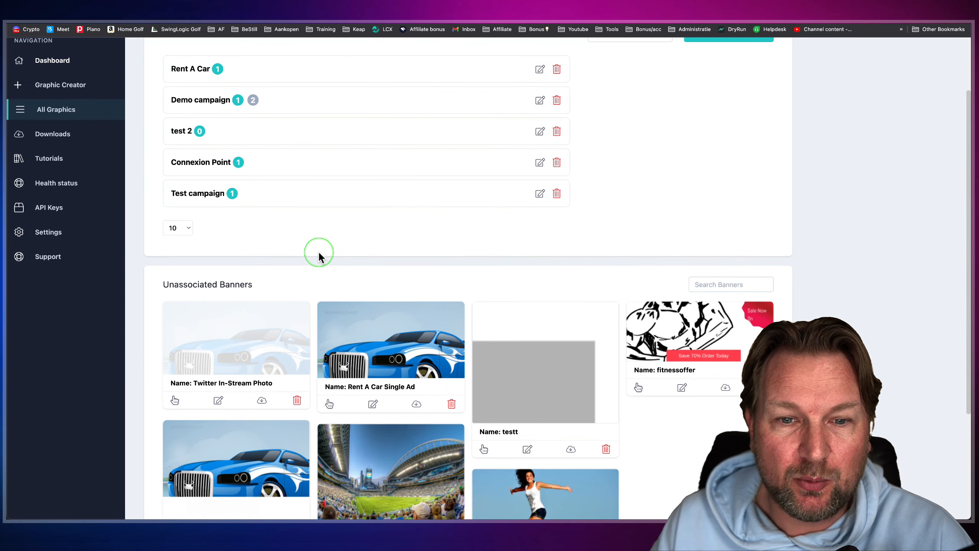
{"action": "scroll", "coordinate": [318, 251], "scroll_direction": "down", "scroll_amount": 1}
{"action": "scroll", "coordinate": [344, 234], "scroll_direction": "up", "scroll_amount": 3}
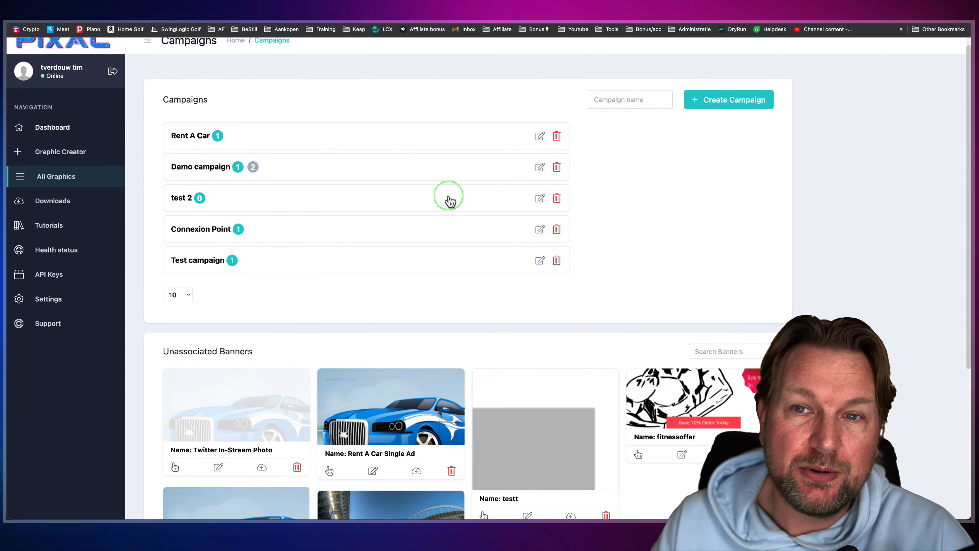
- Create a new campaign named Review Campaign
{"action": "left_click", "coordinate": [730, 100]}
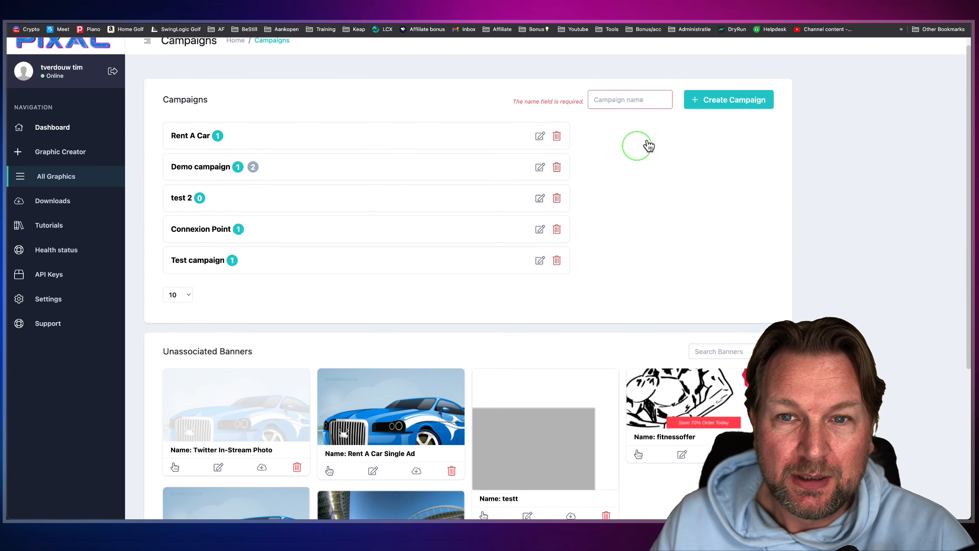
{"action": "left_click", "coordinate": [606, 99]}
{"action": "type", "text": "Review Campaign"}
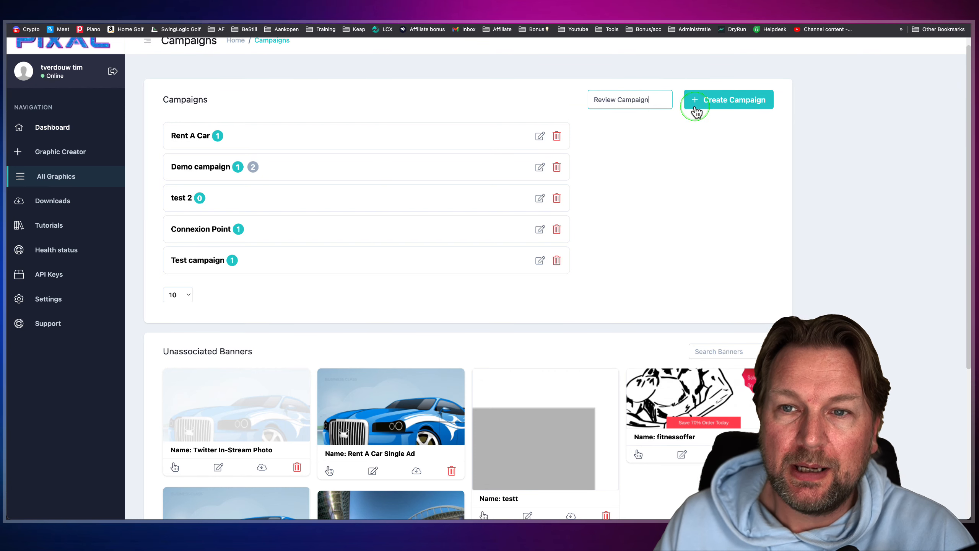
{"action": "left_click", "coordinate": [696, 111]}
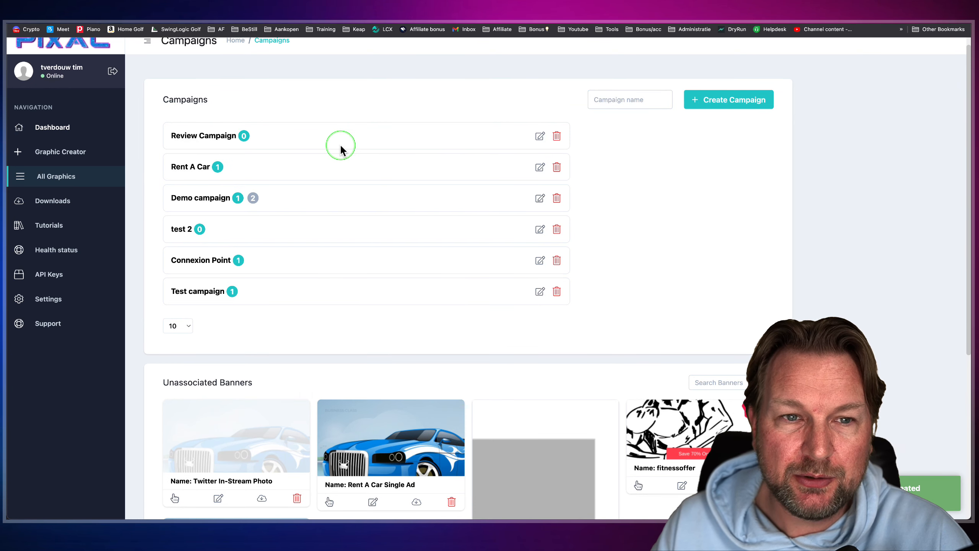
- Assign the unassociated Twitter In-Stream Photo banner to Review Campaign and save the assignment
{"action": "scroll", "coordinate": [346, 158], "scroll_direction": "down", "scroll_amount": 7}
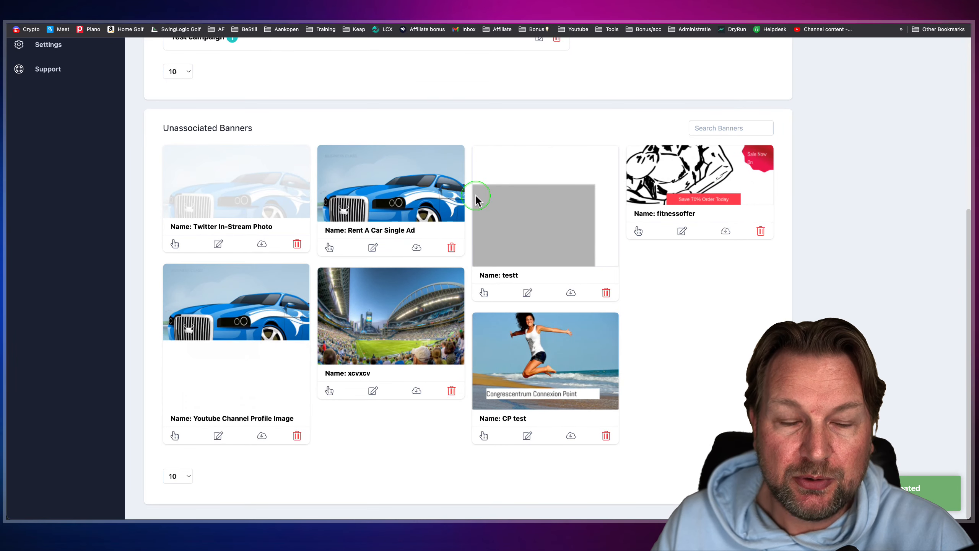
{"action": "scroll", "coordinate": [301, 232], "scroll_direction": "up", "scroll_amount": 3}
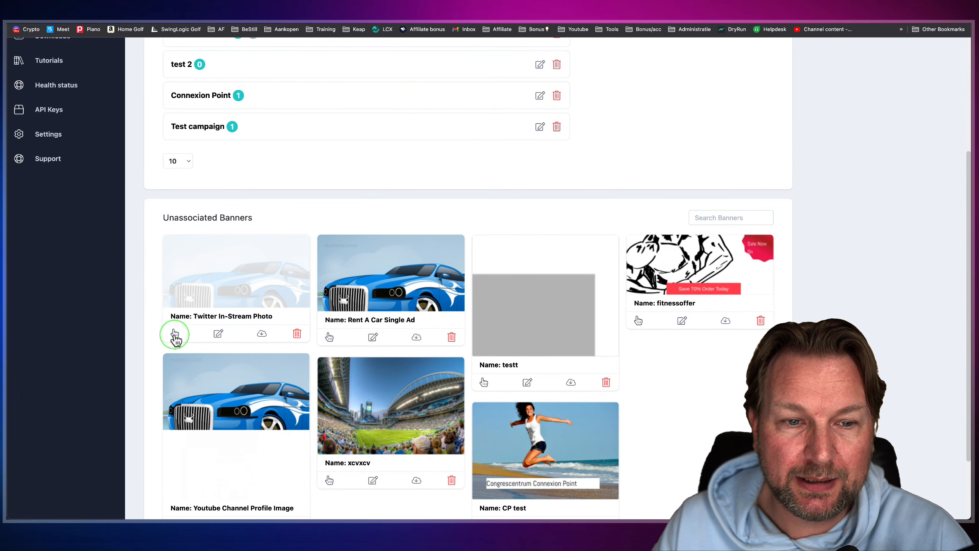
{"action": "left_click", "coordinate": [175, 334]}
{"action": "left_click", "coordinate": [469, 137]}
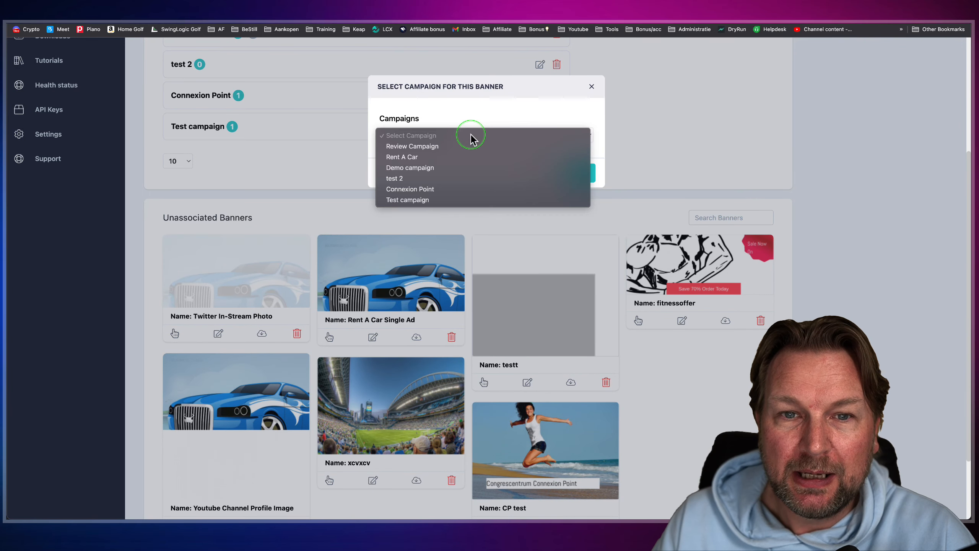
{"action": "left_click", "coordinate": [429, 147]}
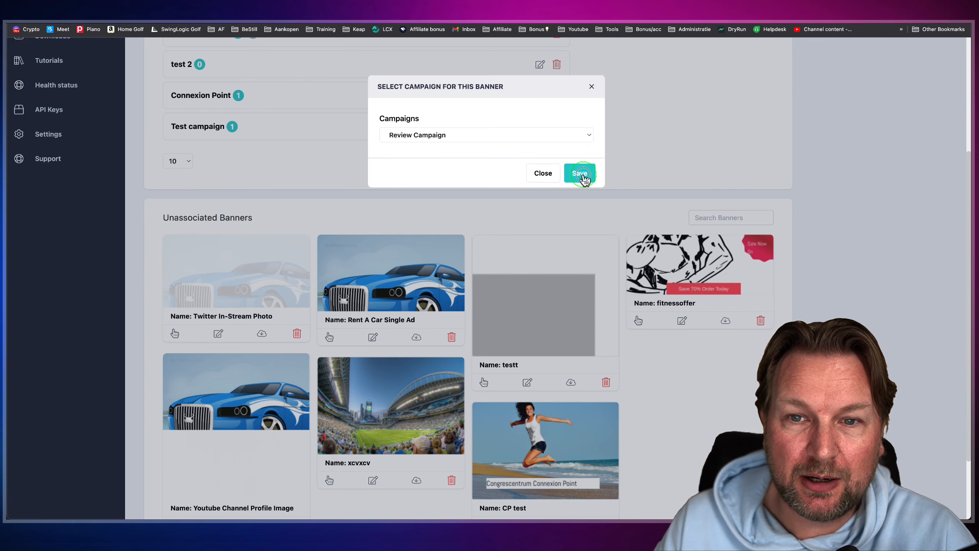
{"action": "left_click", "coordinate": [581, 174]}
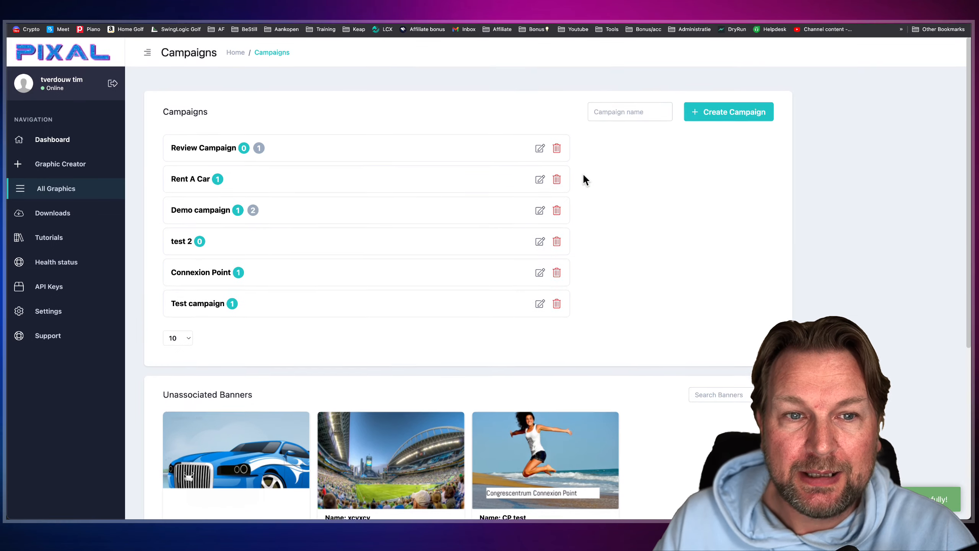
- Activate the disabled Twitter In-Stream Photo banner in Review Campaign by setting its share to 100% and updating the campaign
{"action": "left_click", "coordinate": [262, 150]}
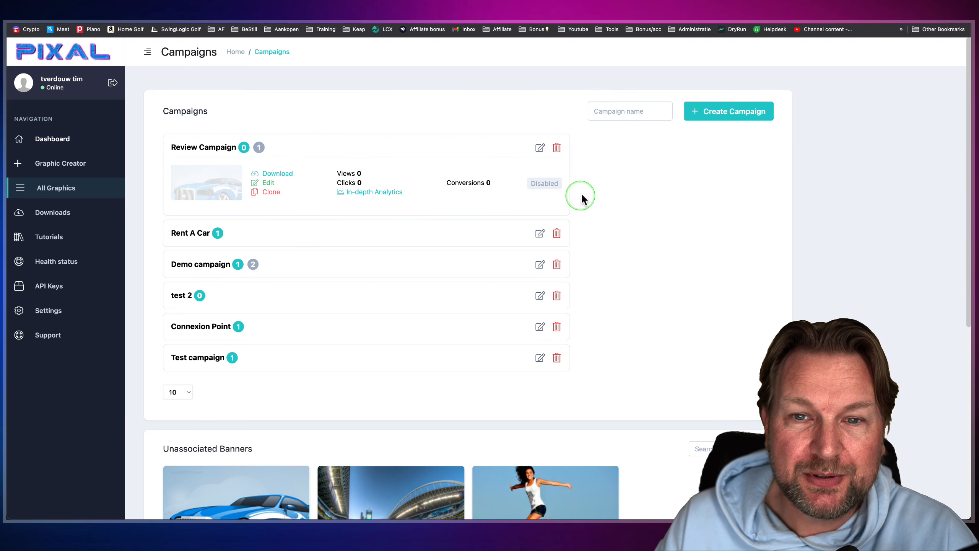
{"action": "left_click", "coordinate": [543, 189]}
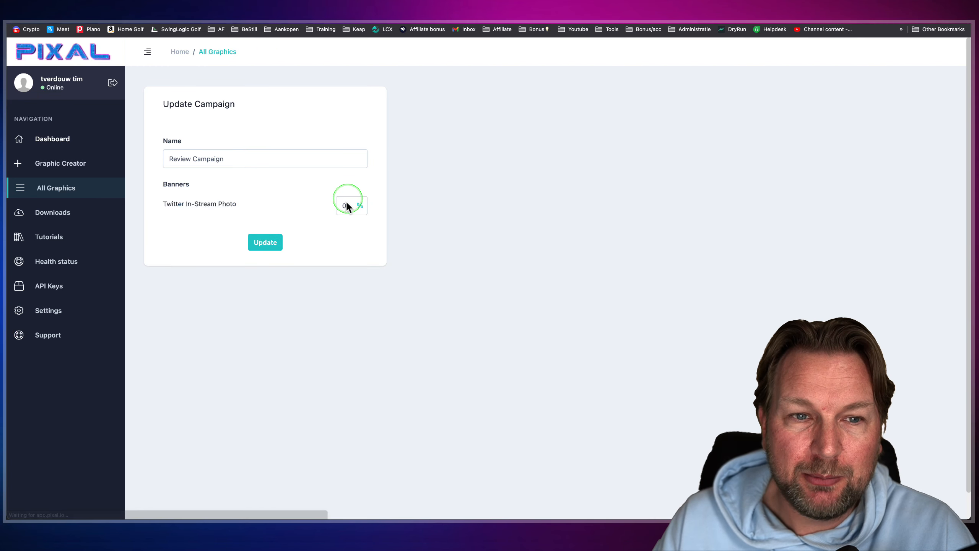
{"action": "type", "text": "100"}
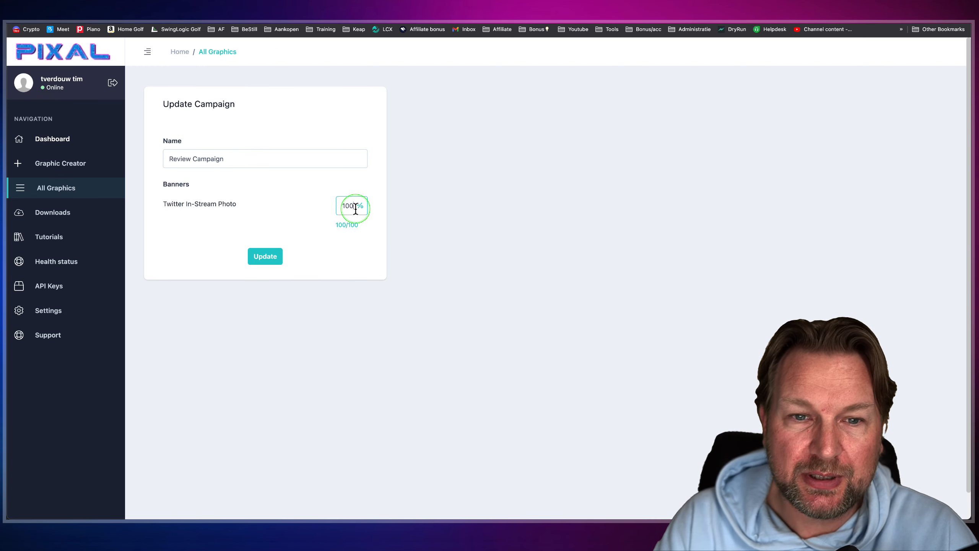
{"action": "scroll", "coordinate": [285, 212], "scroll_direction": "down", "scroll_amount": 1}
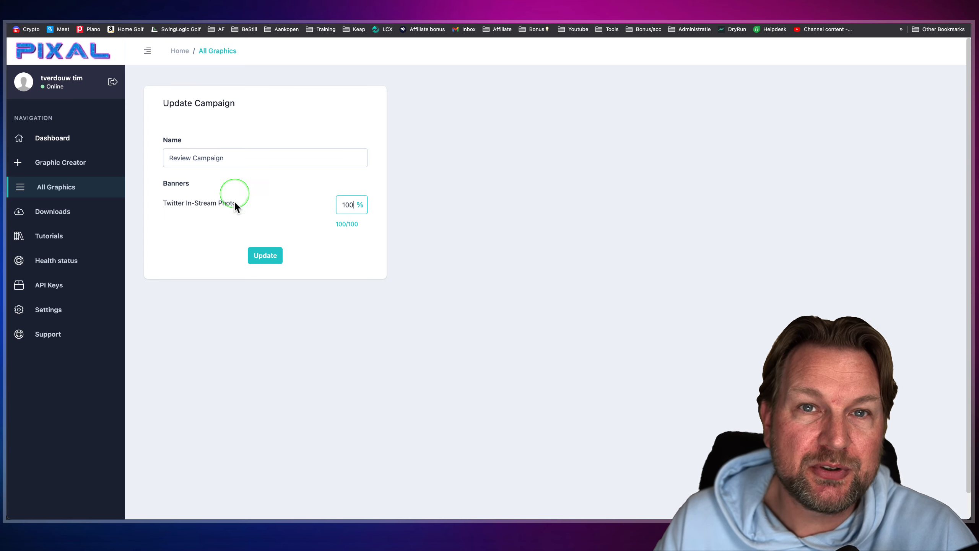
{"action": "left_click", "coordinate": [265, 257]}
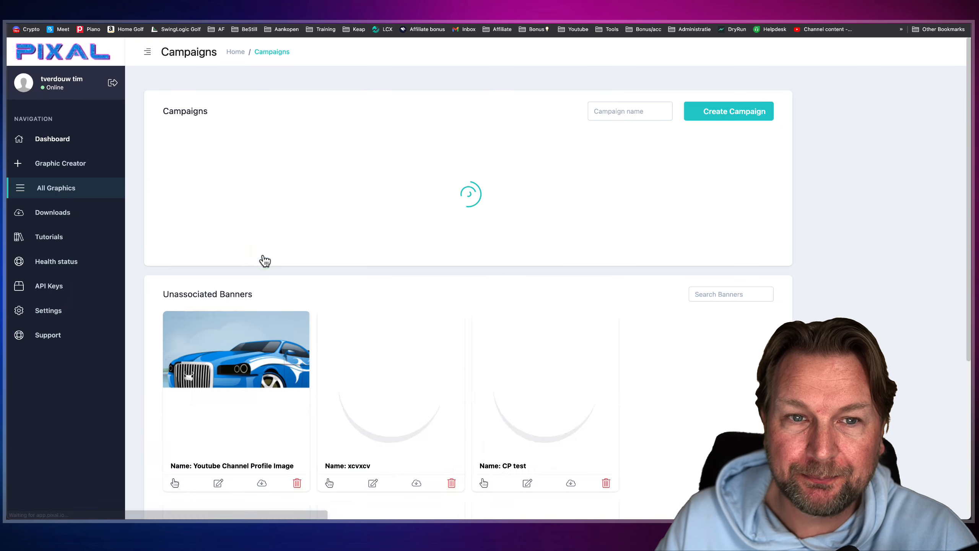
{"action": "left_click", "coordinate": [271, 287]}
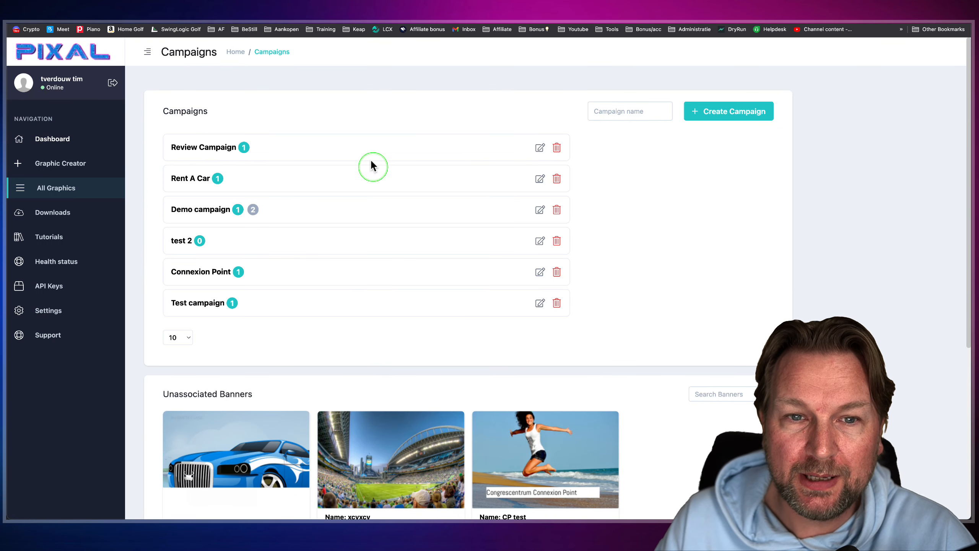
- Expand Review Campaign and copy its full iframe embed code
{"action": "left_click", "coordinate": [435, 148]}
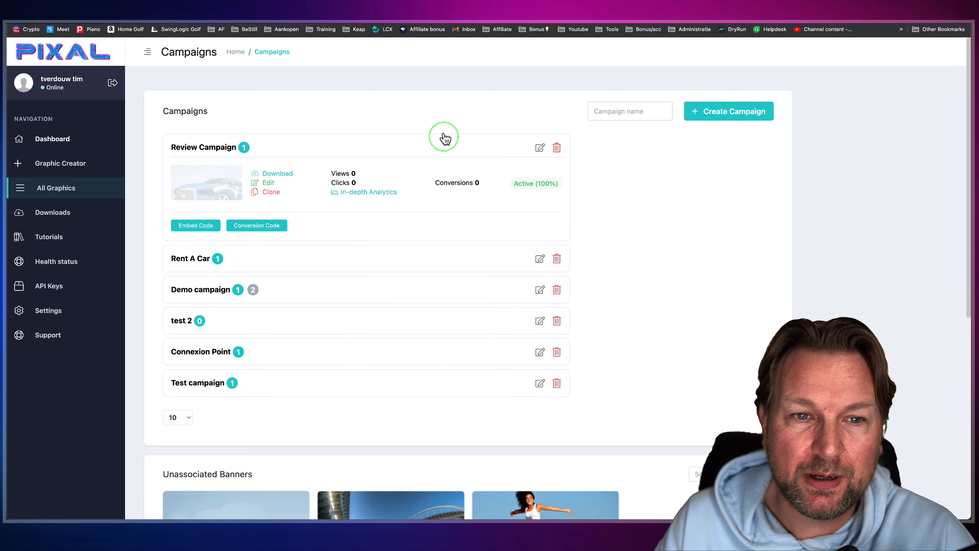
{"action": "left_click", "coordinate": [195, 226]}
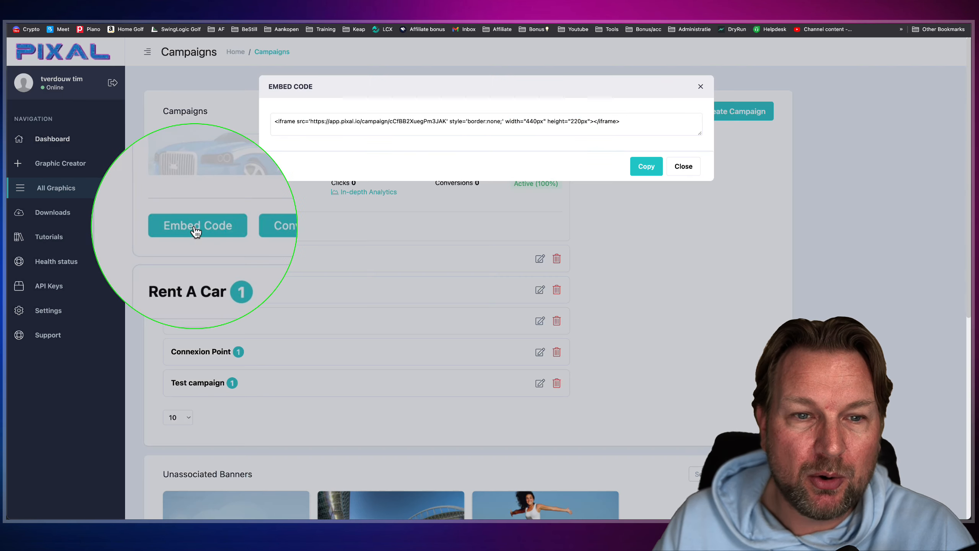
{"action": "double_click", "coordinate": [376, 123]}
{"action": "triple_click", "coordinate": [378, 125]}
{"action": "key", "text": "ctrl+c"}
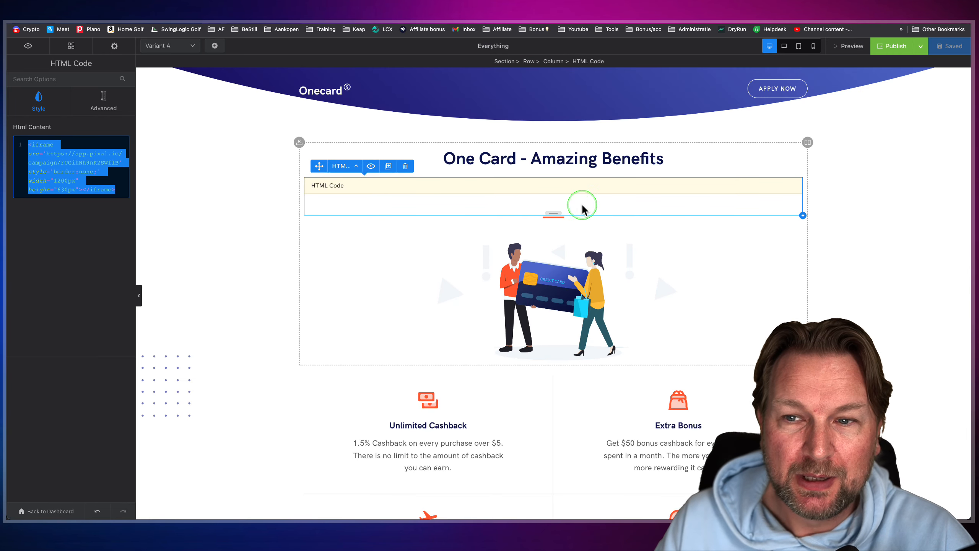
- In the landing page builder, add an HTML Code module below the existing one, paste the campaign's embed code into it and save the page
{"action": "left_click", "coordinate": [802, 215]}
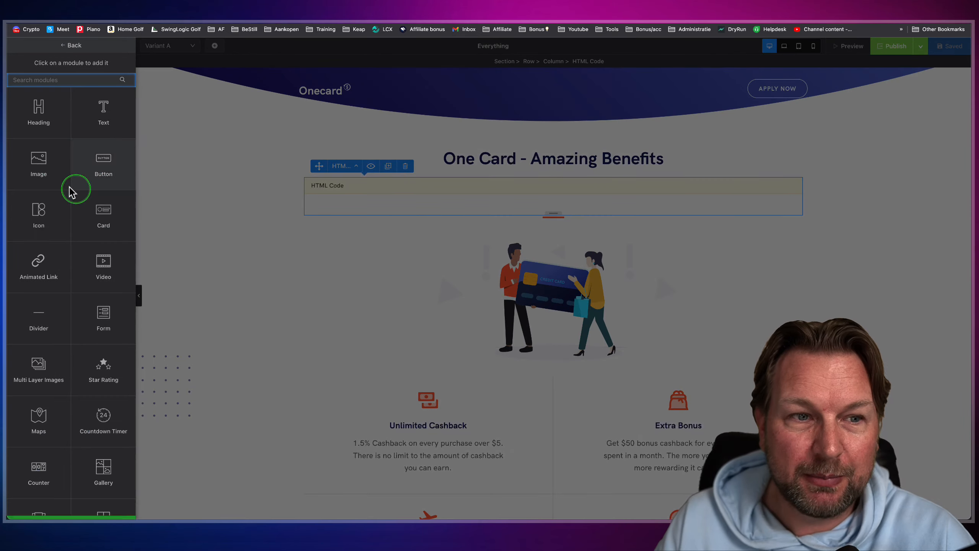
{"action": "scroll", "coordinate": [39, 276], "scroll_direction": "down", "scroll_amount": 5}
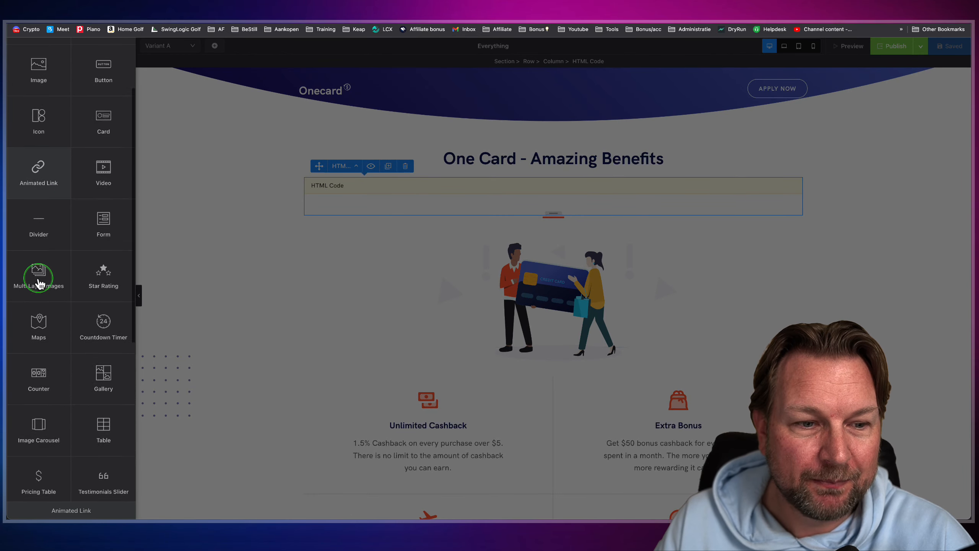
{"action": "scroll", "coordinate": [38, 284], "scroll_direction": "down", "scroll_amount": 4}
{"action": "left_click", "coordinate": [38, 328]}
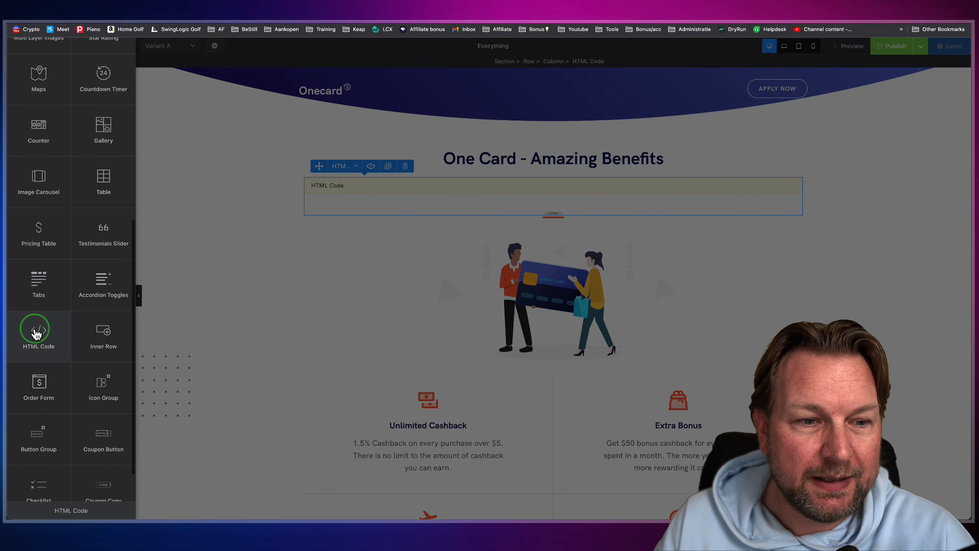
{"action": "left_click", "coordinate": [58, 154]}
{"action": "key", "text": "ctrl+a"}
{"action": "key", "text": "ctrl+v"}
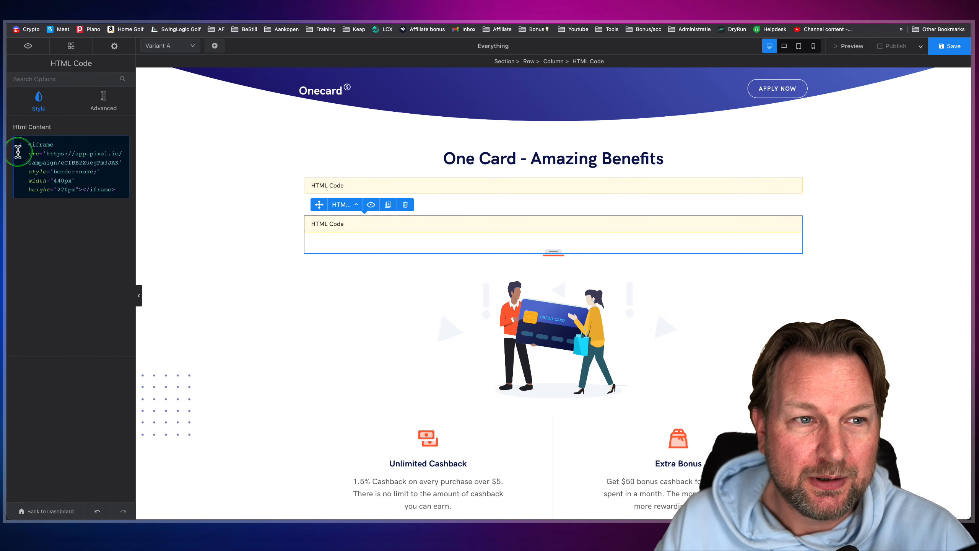
{"action": "left_click", "coordinate": [950, 45]}
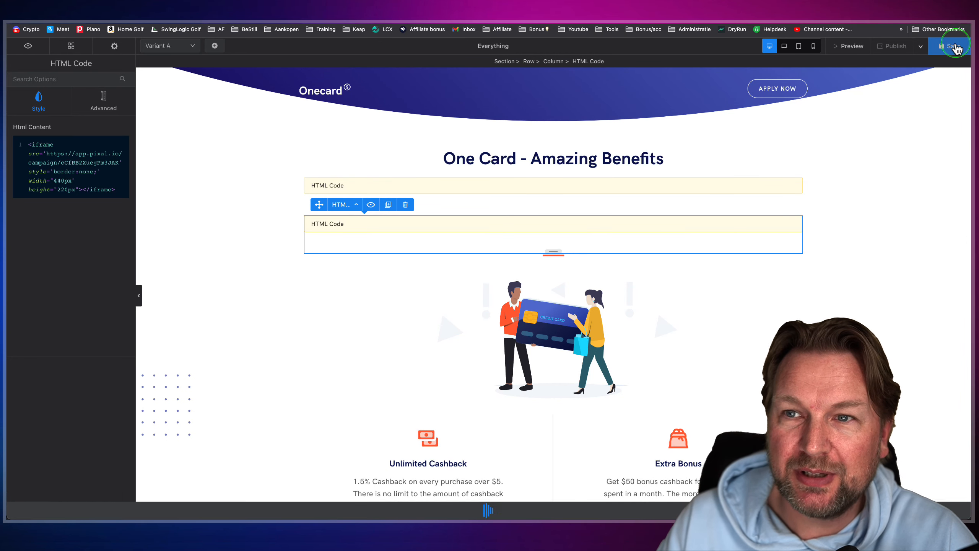
- Preview the landing page and examine both embedded car rental banners under the One Card - Amazing Benefits heading
{"action": "left_click", "coordinate": [842, 46]}
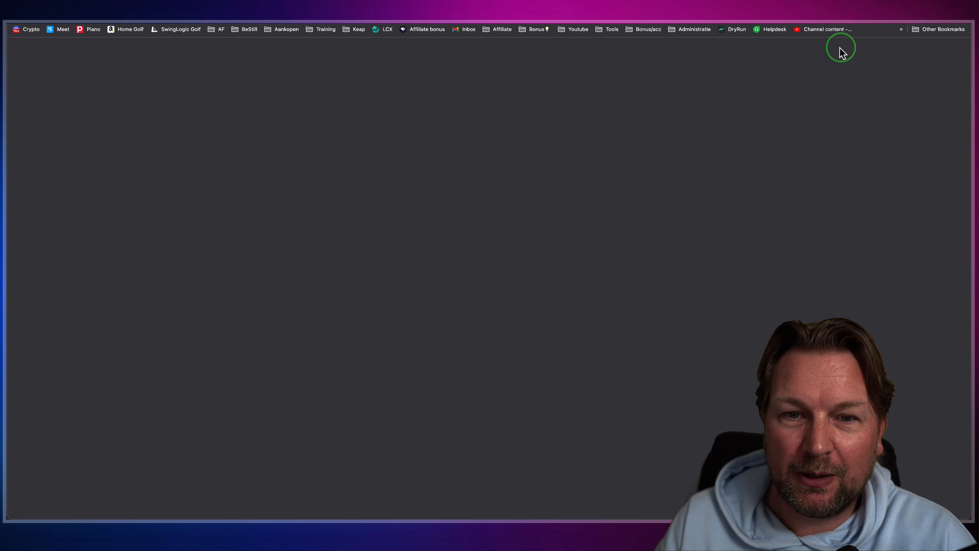
{"action": "scroll", "coordinate": [753, 241], "scroll_direction": "down", "scroll_amount": 5}
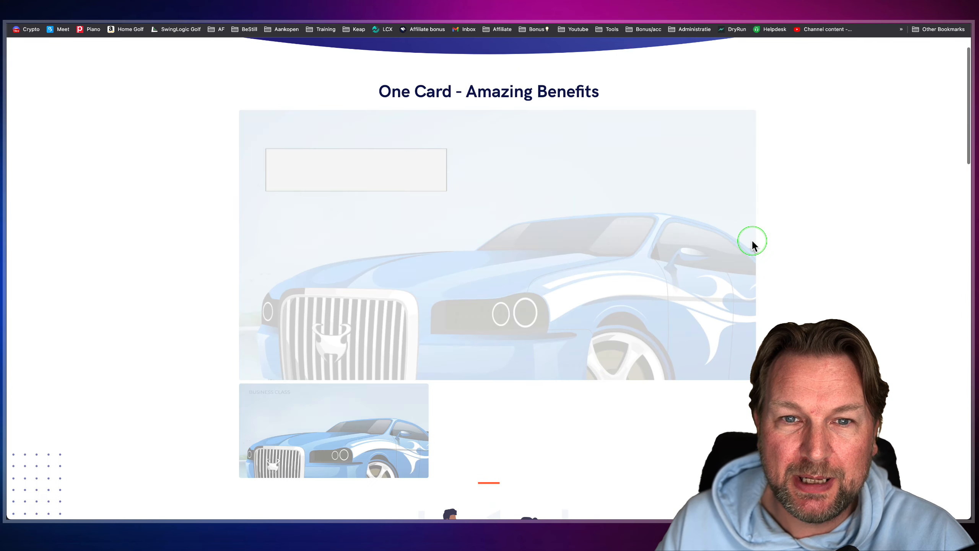
{"action": "scroll", "coordinate": [753, 245], "scroll_direction": "down", "scroll_amount": 2}
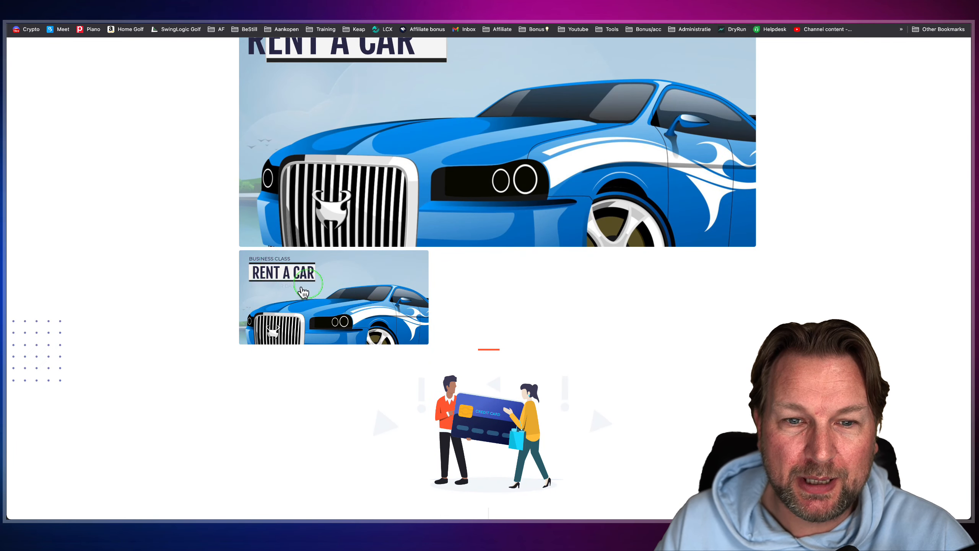
{"action": "left_click", "coordinate": [296, 304]}
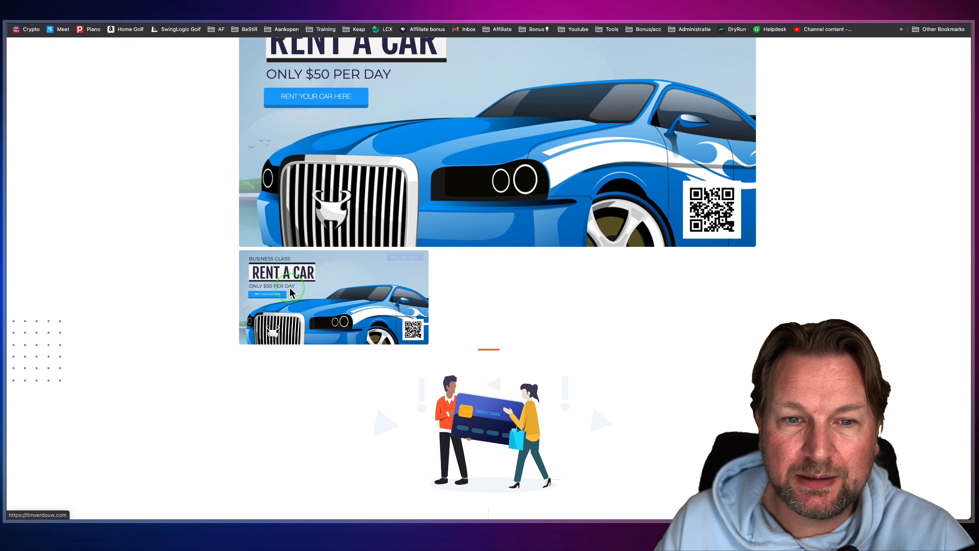
{"action": "scroll", "coordinate": [290, 289], "scroll_direction": "up", "scroll_amount": 2}
{"action": "scroll", "coordinate": [290, 293], "scroll_direction": "up", "scroll_amount": 4}
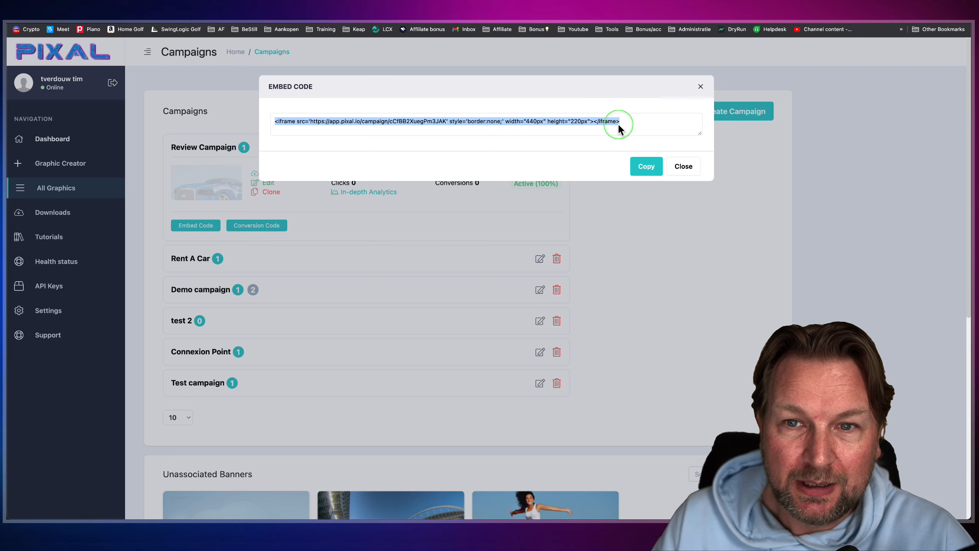
- Back in Pixal, close the embed code and review the Demo campaign's banner percentages and its expanded banner list
{"action": "left_click", "coordinate": [683, 167]}
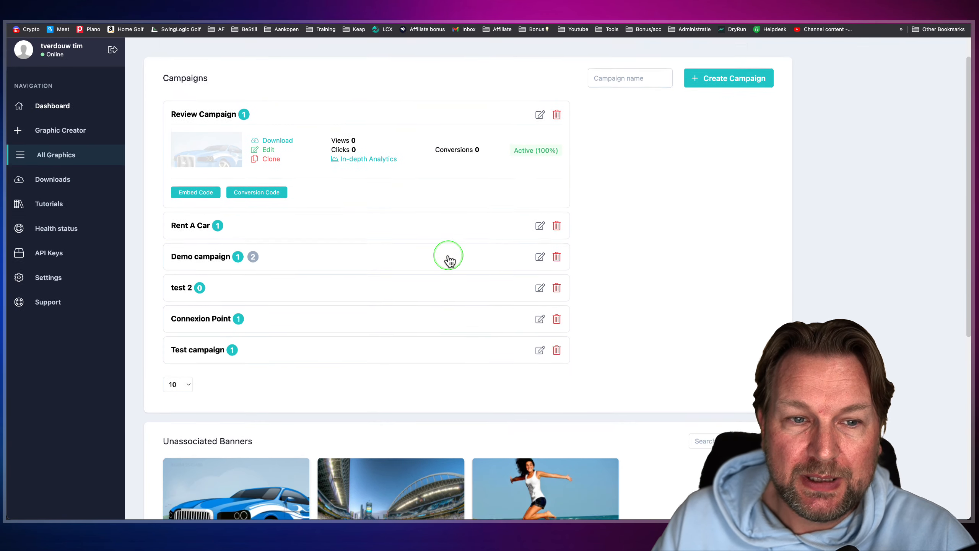
{"action": "scroll", "coordinate": [448, 255], "scroll_direction": "down", "scroll_amount": 2}
{"action": "left_click", "coordinate": [540, 241]}
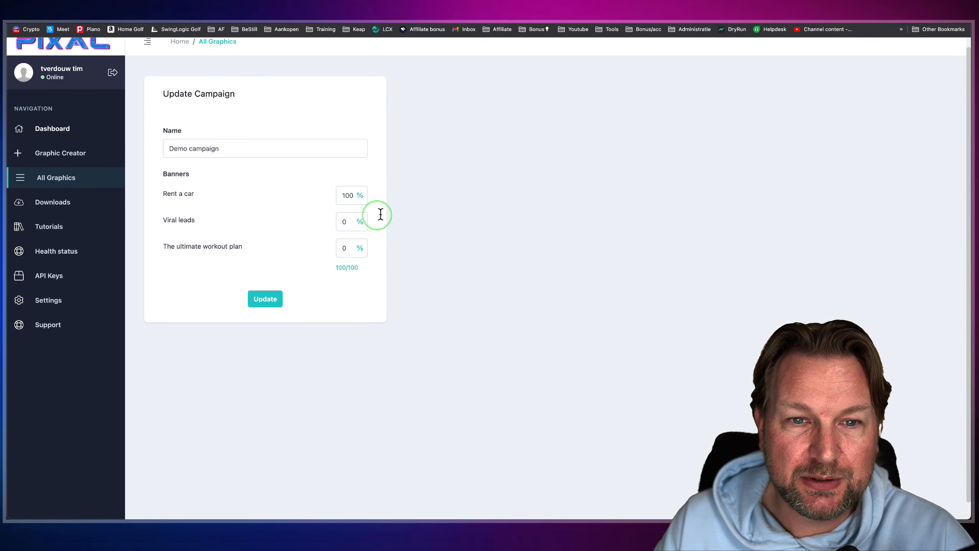
{"action": "key", "text": "super+bracketleft"}
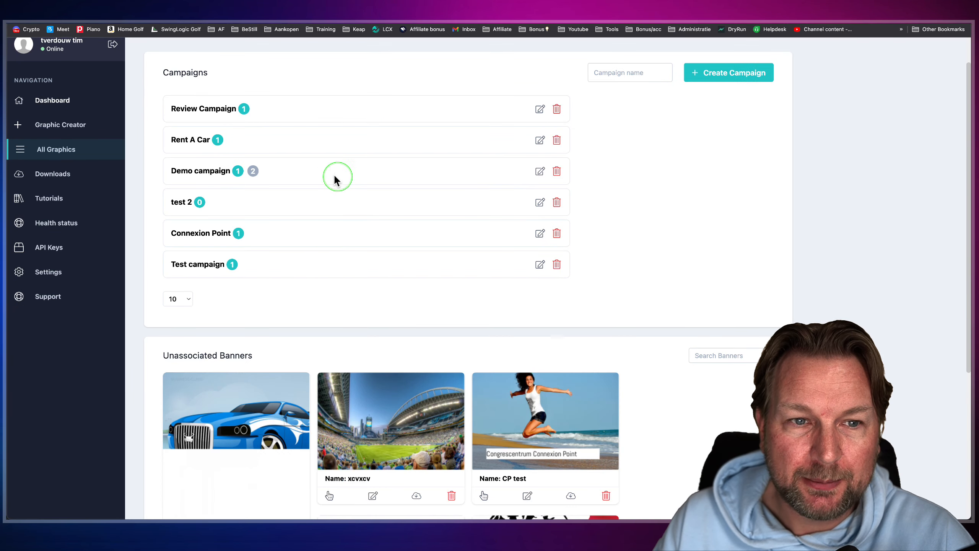
{"action": "left_click", "coordinate": [230, 174]}
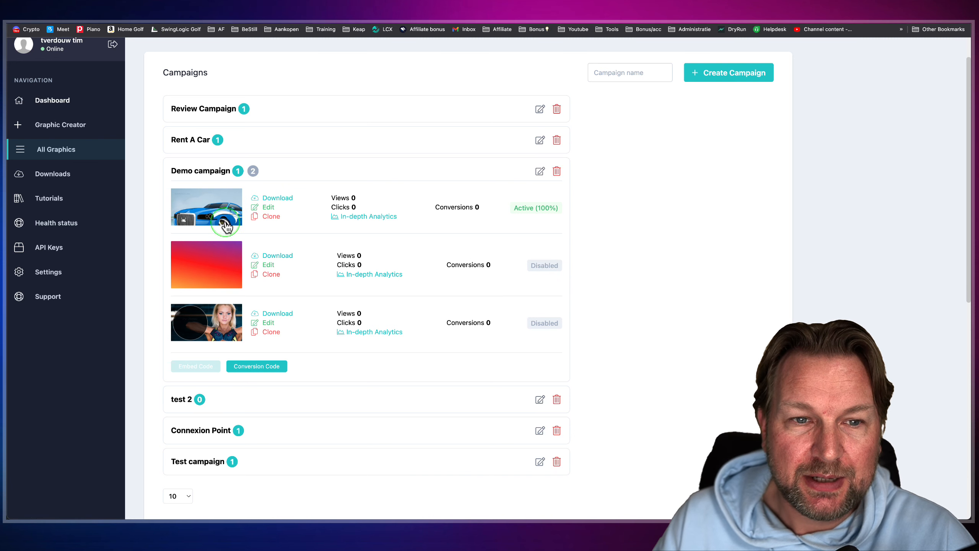
- Split the Demo campaign's traffic as Rent a car 33%, Viral leads 33% and The ultimate workout plan 34%, and update the campaign
{"action": "left_click", "coordinate": [541, 269]}
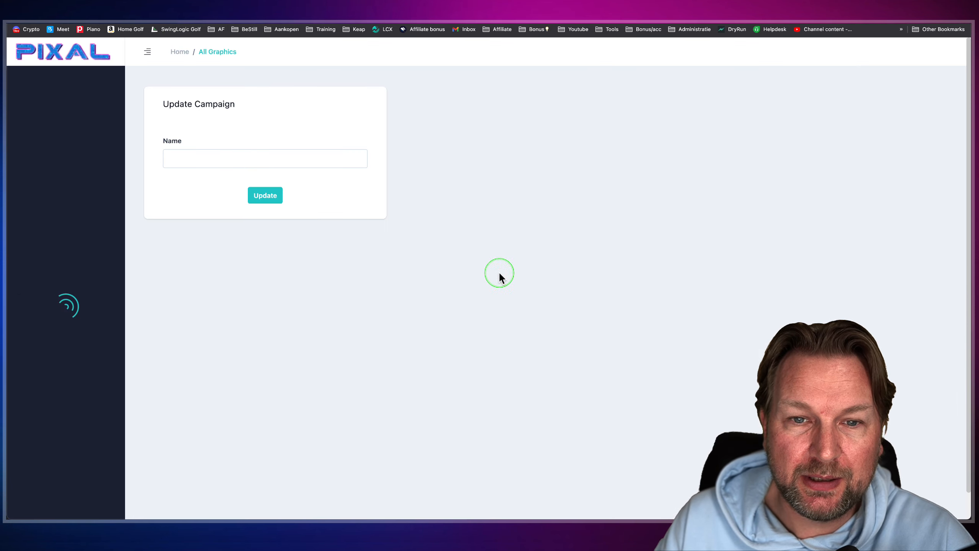
{"action": "double_click", "coordinate": [349, 204]}
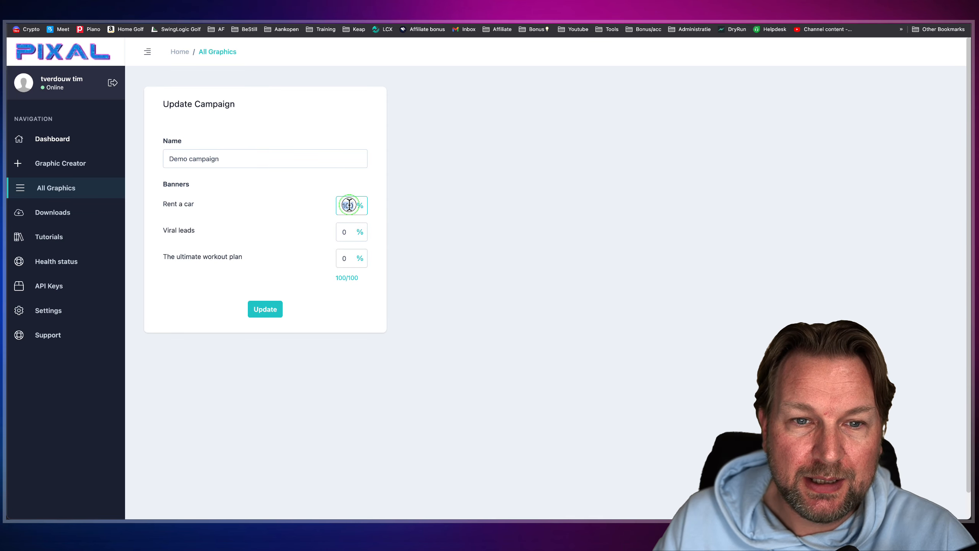
{"action": "type", "text": "33"}
{"action": "left_click_drag", "start_coordinate": [347, 228], "coordinate": [335, 256]}
{"action": "type", "text": "34"}
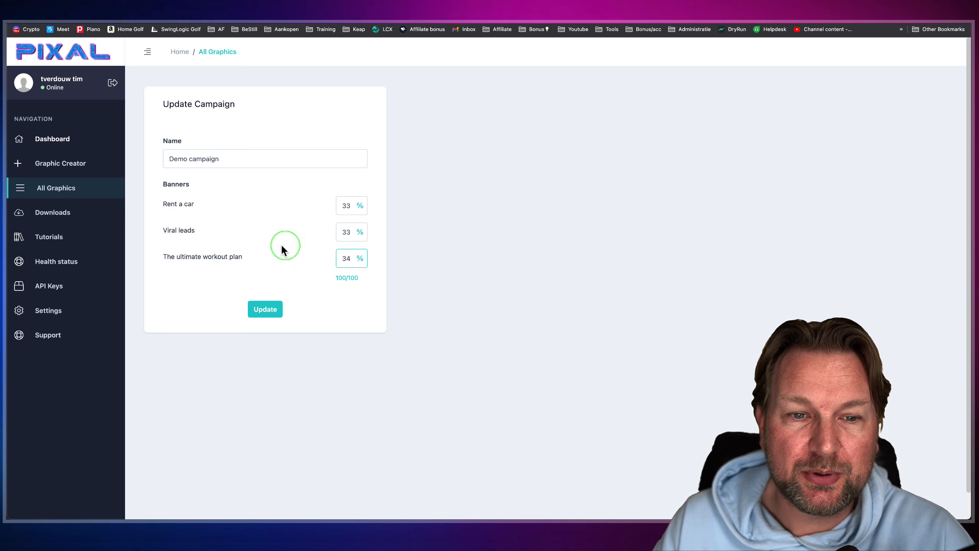
{"action": "left_click", "coordinate": [265, 311]}
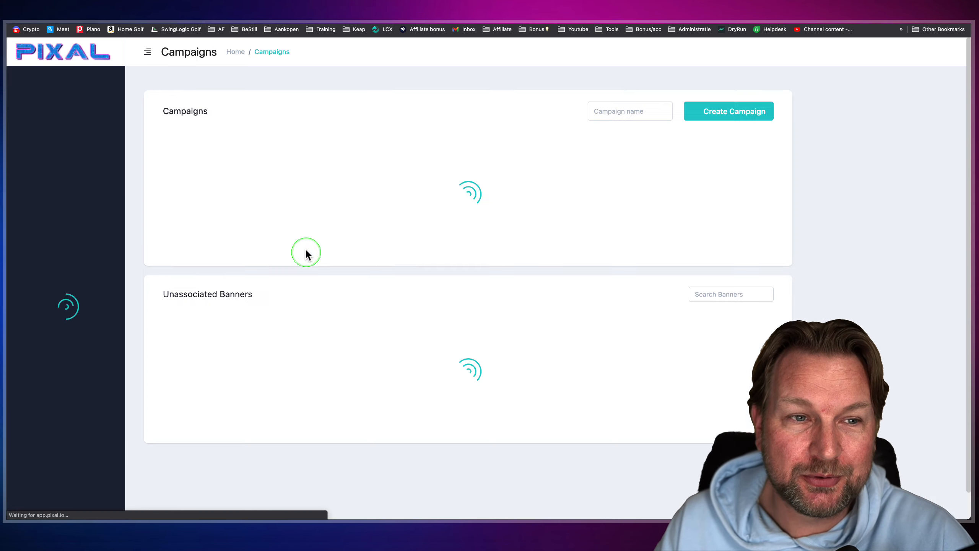
- Expand the Review Campaign and examine its banner's in-depth analytics, including impressions, clicks, CTR, device, country, slide and link charts
{"action": "left_click", "coordinate": [309, 151]}
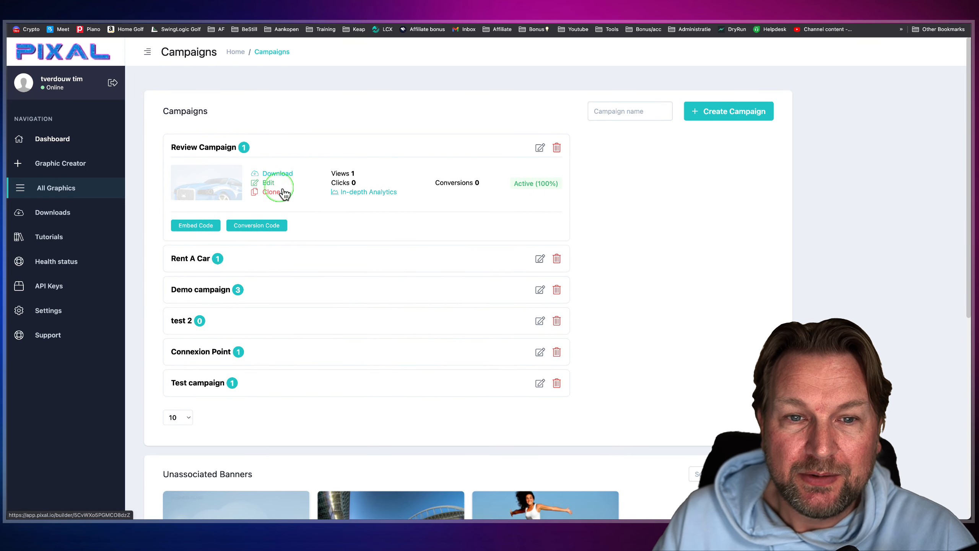
{"action": "left_click", "coordinate": [372, 194]}
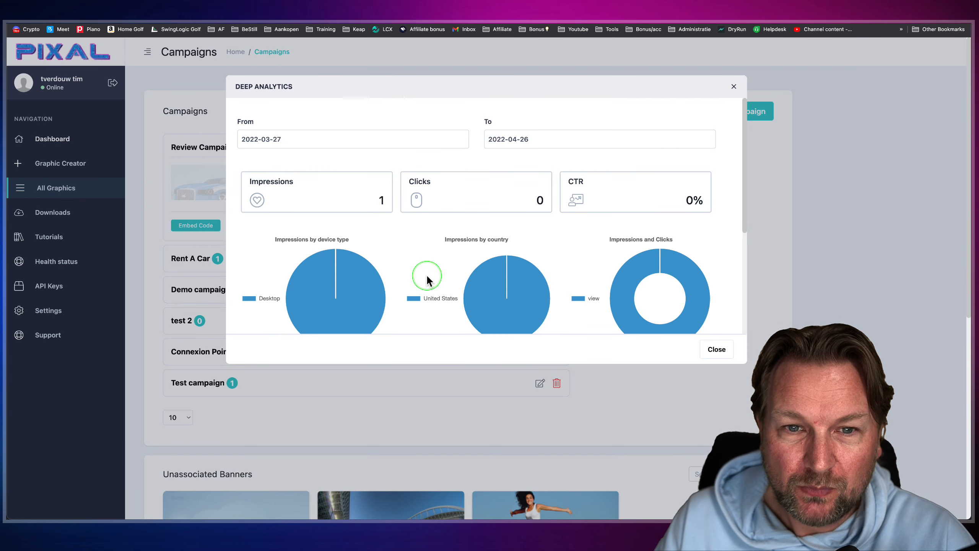
{"action": "scroll", "coordinate": [427, 278], "scroll_direction": "down", "scroll_amount": 3}
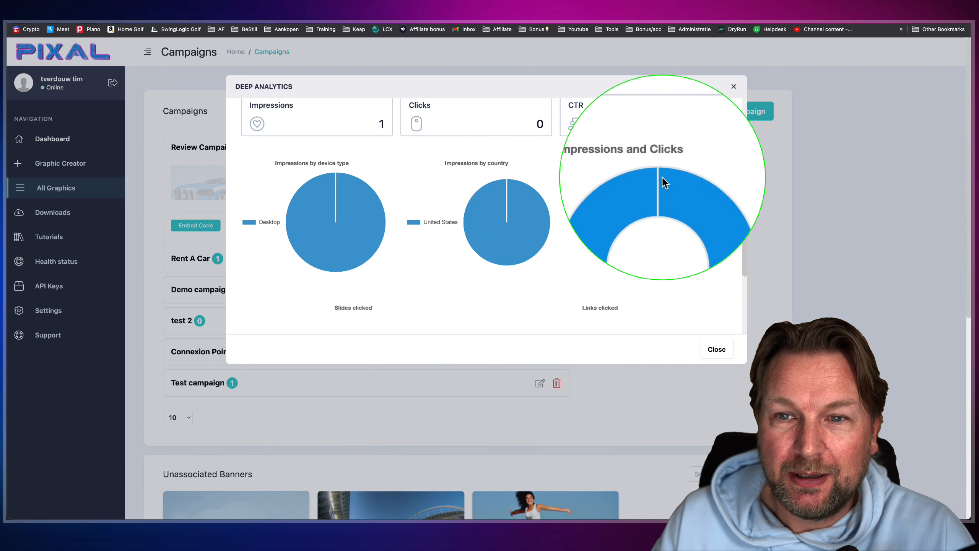
{"action": "scroll", "coordinate": [632, 253], "scroll_direction": "down", "scroll_amount": 3}
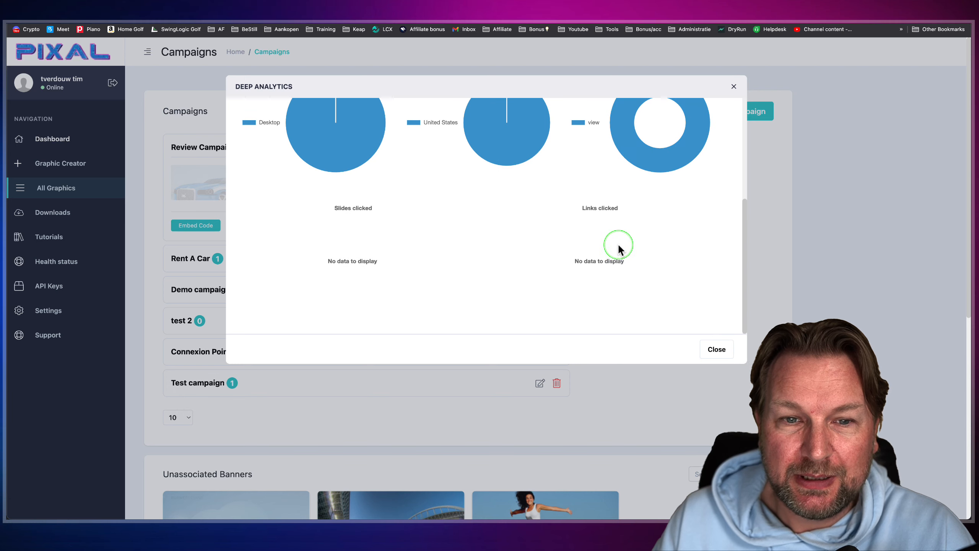
{"action": "scroll", "coordinate": [399, 278], "scroll_direction": "up", "scroll_amount": 5}
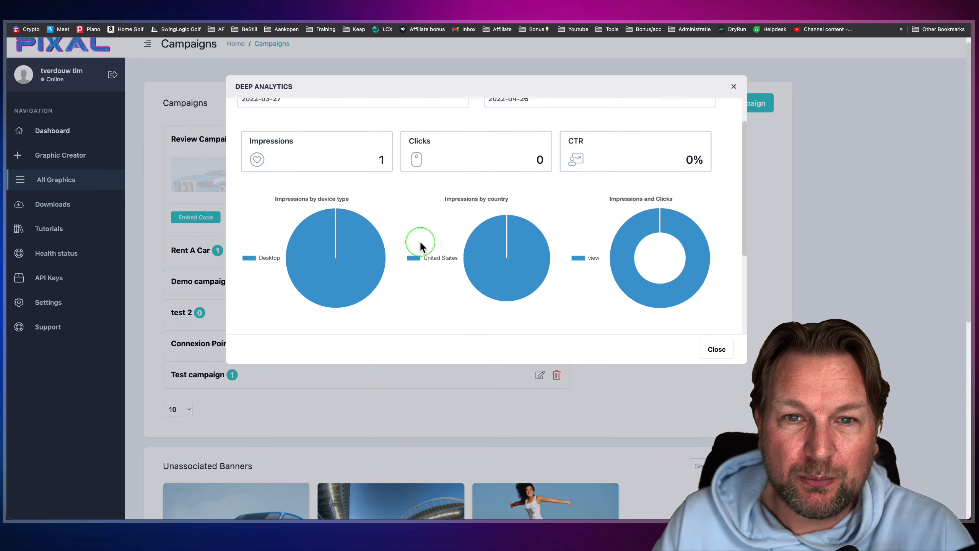
{"action": "scroll", "coordinate": [421, 243], "scroll_direction": "up", "scroll_amount": 1}
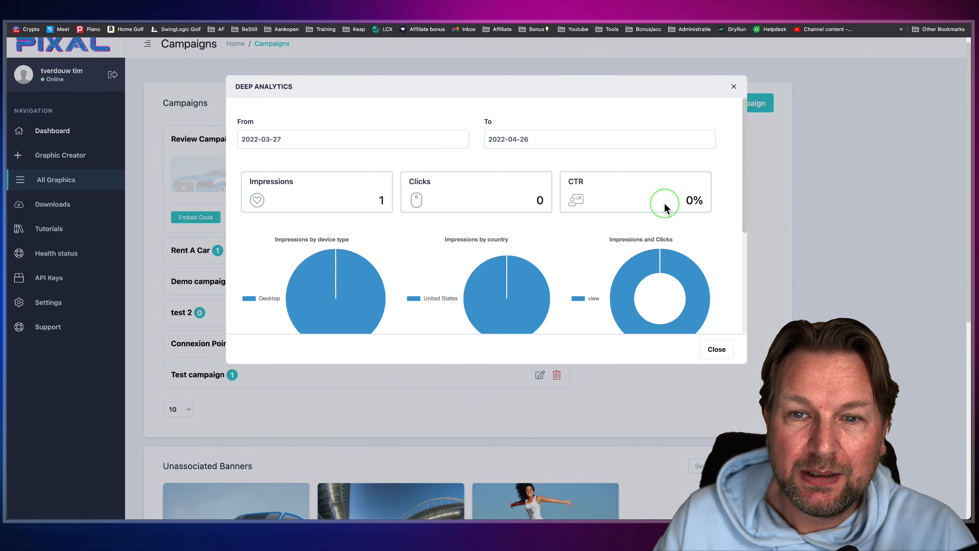
{"action": "scroll", "coordinate": [617, 189], "scroll_direction": "down", "scroll_amount": 1}
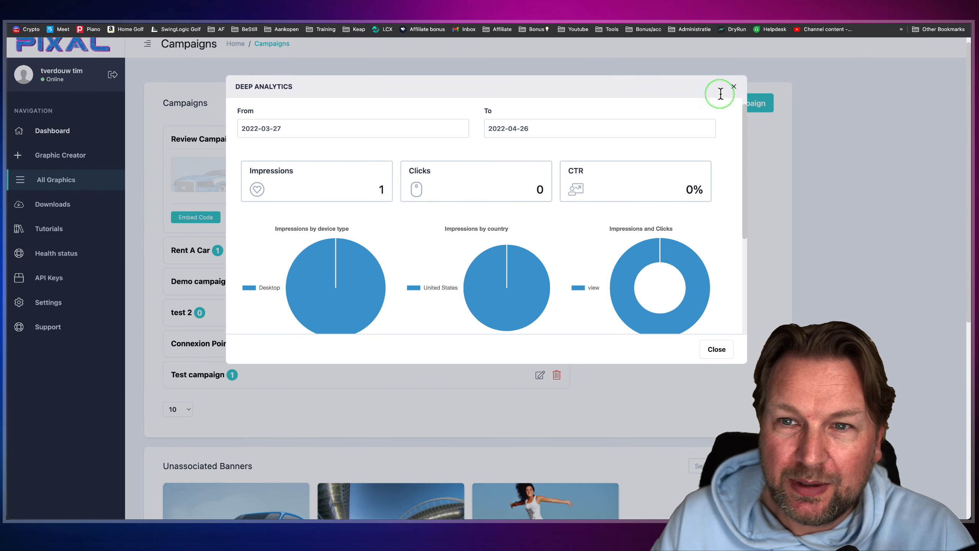
{"action": "left_click", "coordinate": [734, 86]}
- Expand the Demo campaign and examine the in-depth analytics of its blue car banner, closing the report when done
{"action": "scroll", "coordinate": [430, 212], "scroll_direction": "down", "scroll_amount": 2}
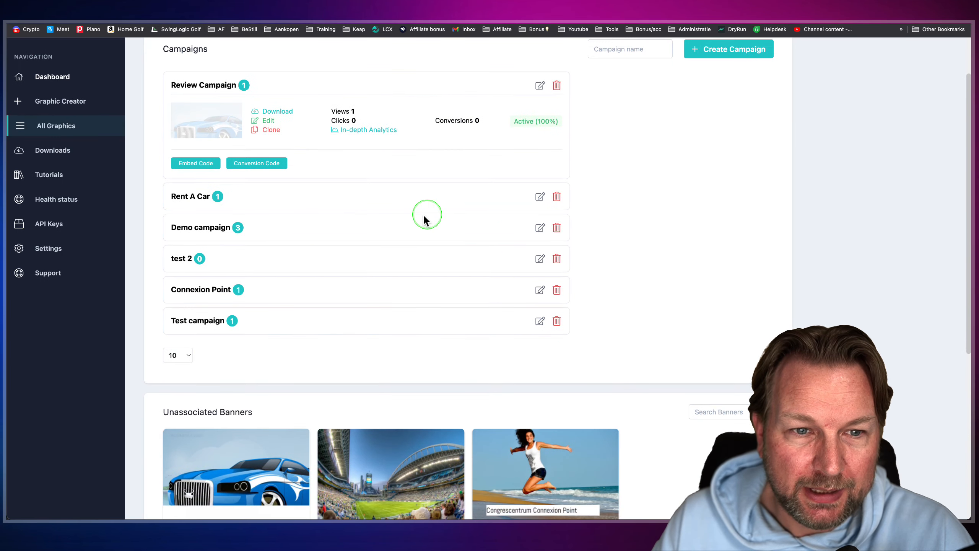
{"action": "left_click", "coordinate": [386, 228]}
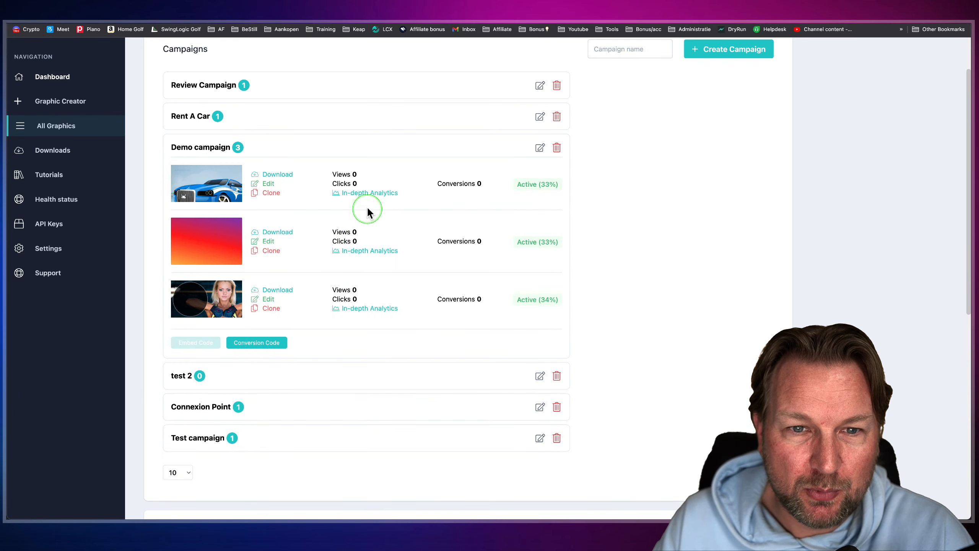
{"action": "left_click", "coordinate": [376, 194]}
{"action": "scroll", "coordinate": [454, 241], "scroll_direction": "down", "scroll_amount": 5}
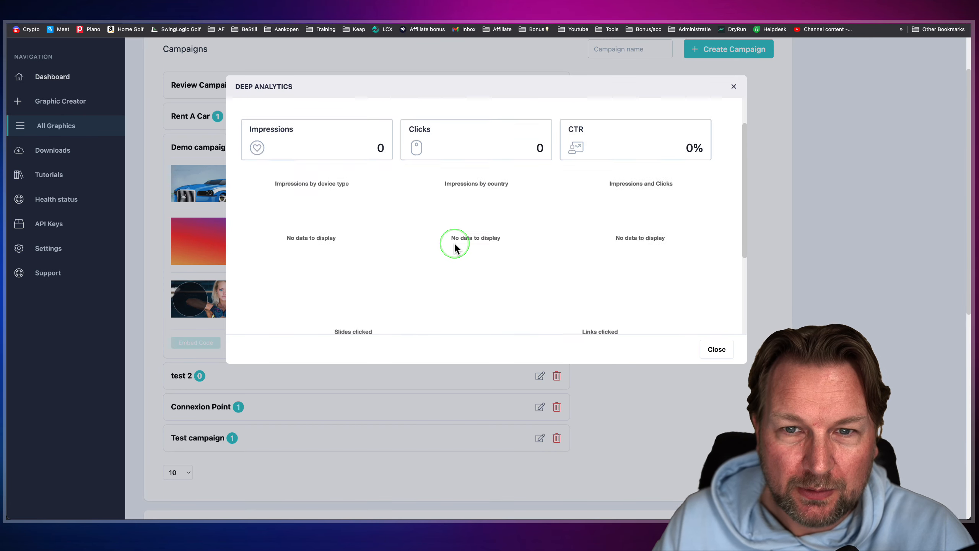
{"action": "scroll", "coordinate": [361, 256], "scroll_direction": "up", "scroll_amount": 5}
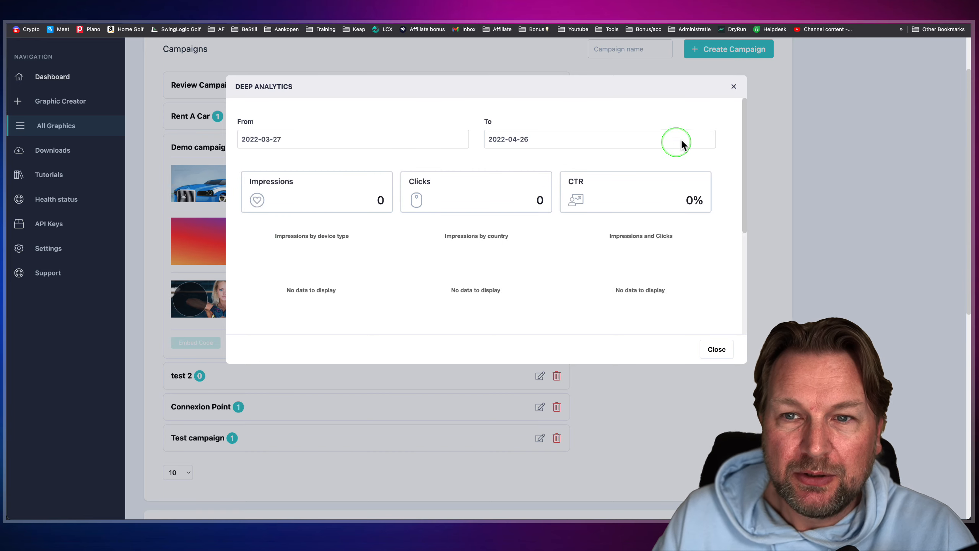
{"action": "left_click", "coordinate": [734, 86]}
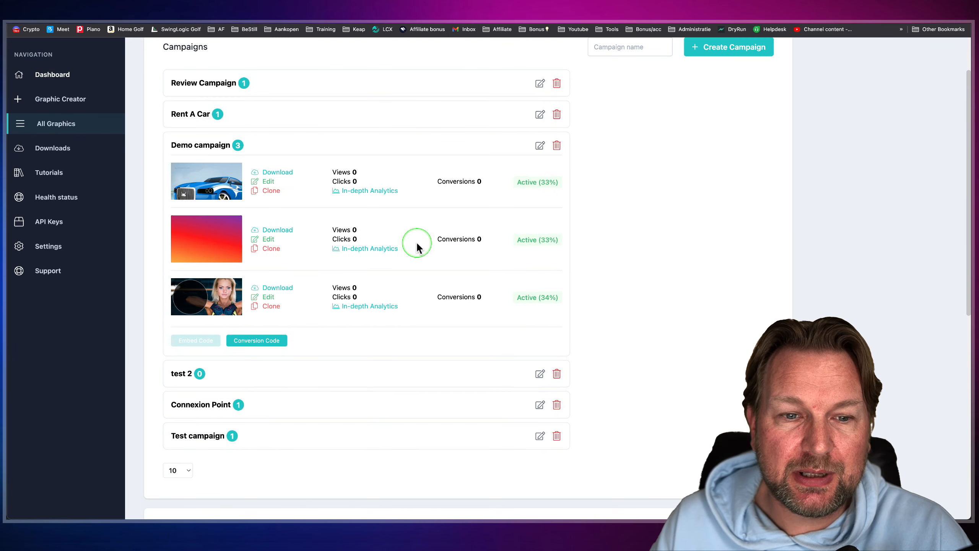
- Review the download formats offered for the Demo campaign's blue car banner and close them without choosing one
{"action": "scroll", "coordinate": [427, 189], "scroll_direction": "up", "scroll_amount": 2}
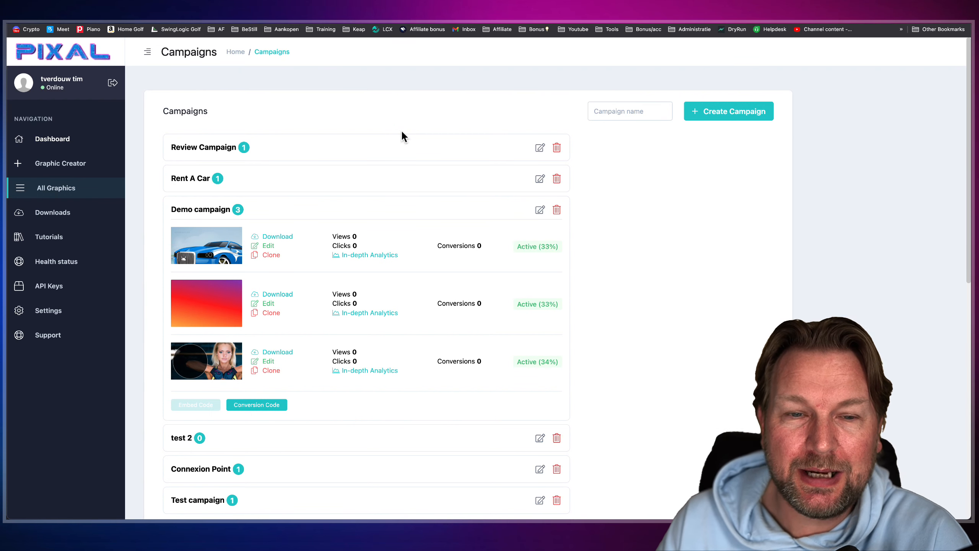
{"action": "left_click", "coordinate": [411, 172]}
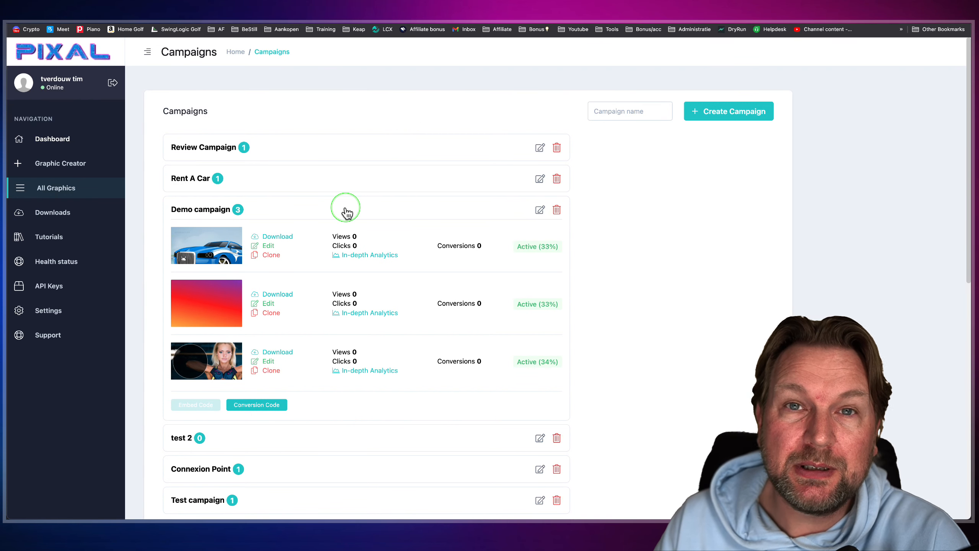
{"action": "left_click", "coordinate": [288, 234]}
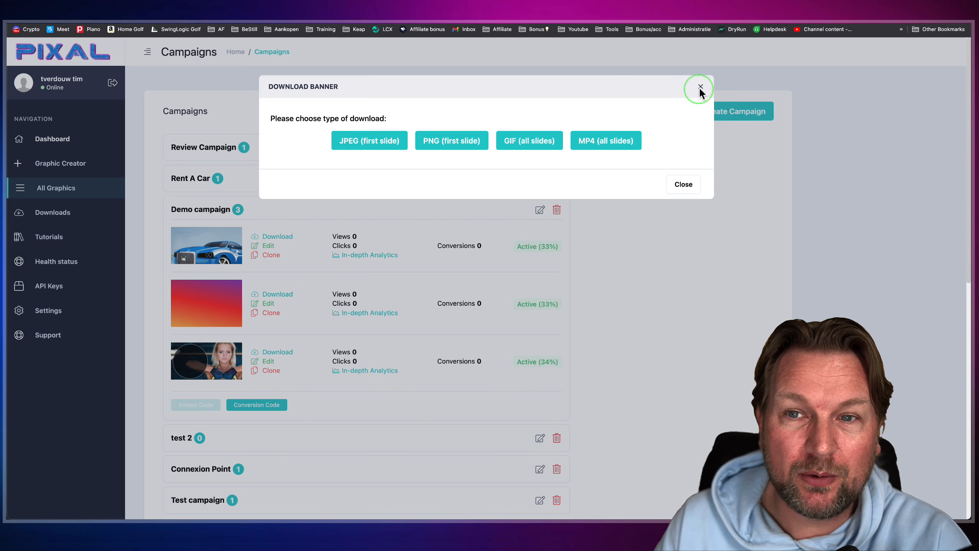
{"action": "left_click", "coordinate": [701, 88]}
- From the list of generated downloads, try to download the Rent A Car mp4 and download the Viral leads gif
{"action": "left_click", "coordinate": [56, 213]}
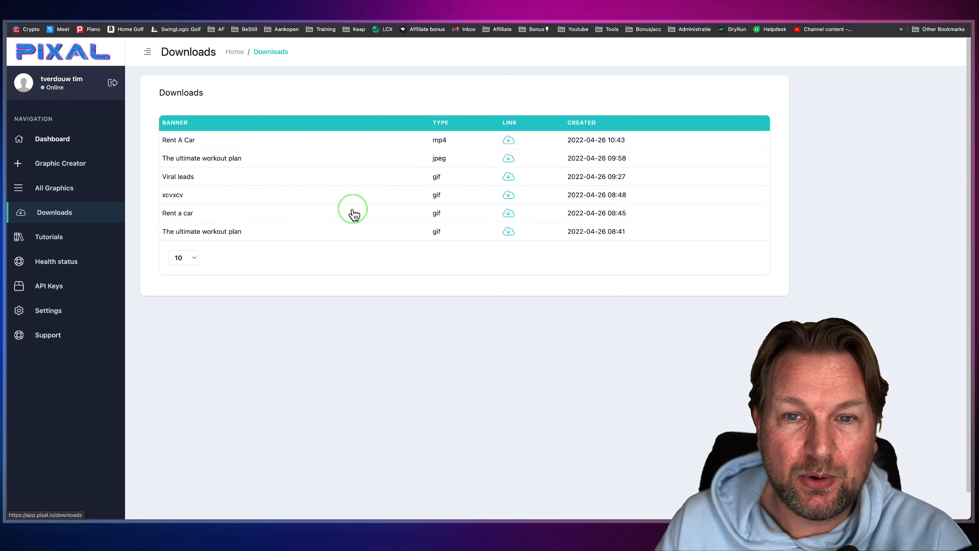
{"action": "left_click", "coordinate": [508, 142]}
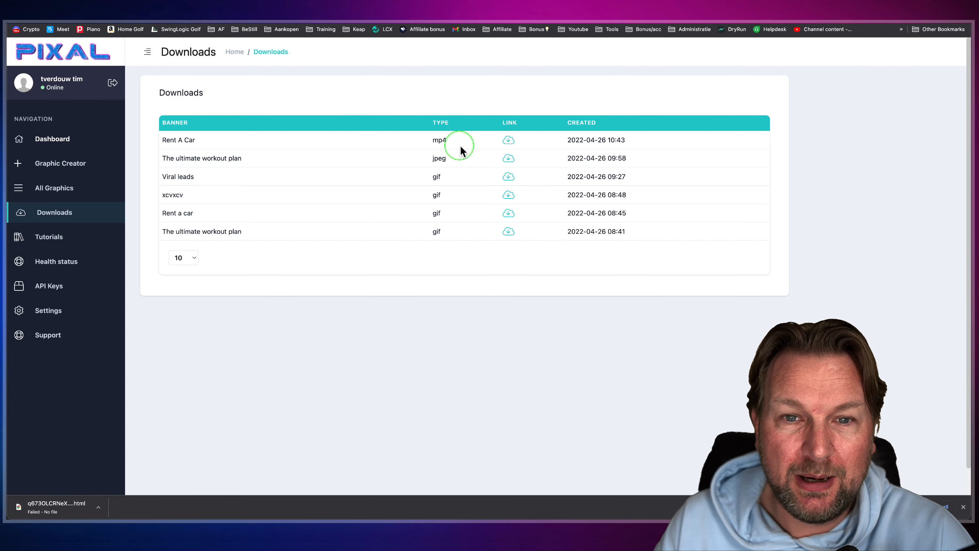
{"action": "left_click", "coordinate": [507, 179]}
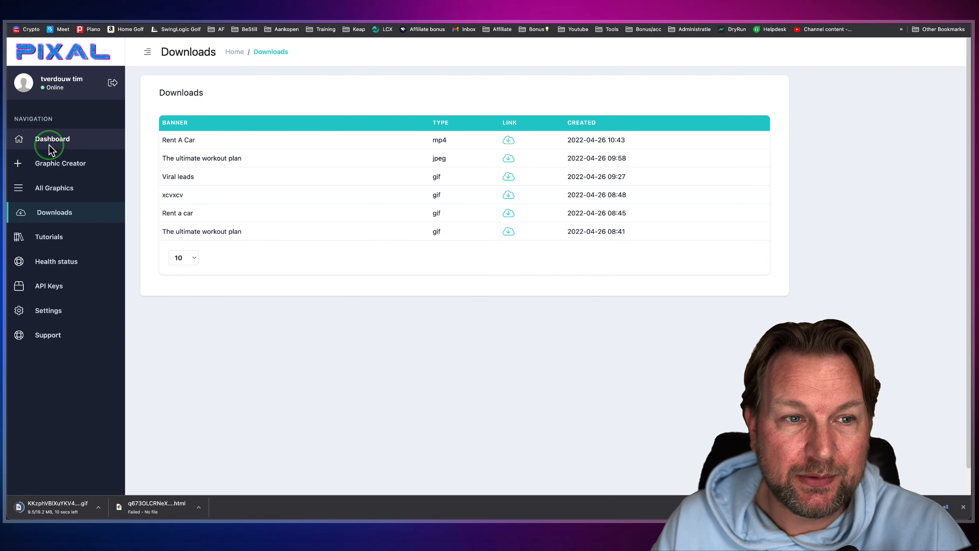
- Open the Graphic Creator with a blank banner
{"action": "left_click", "coordinate": [48, 165]}
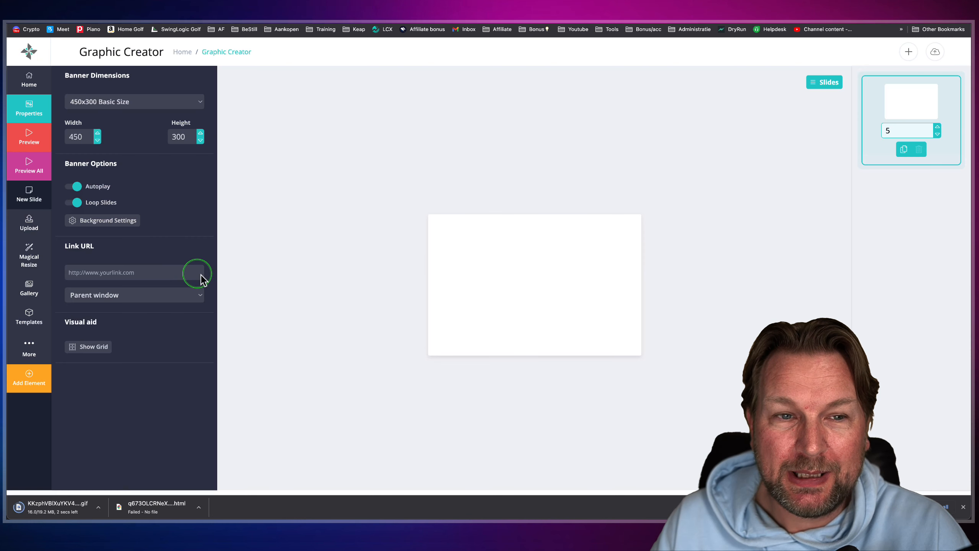